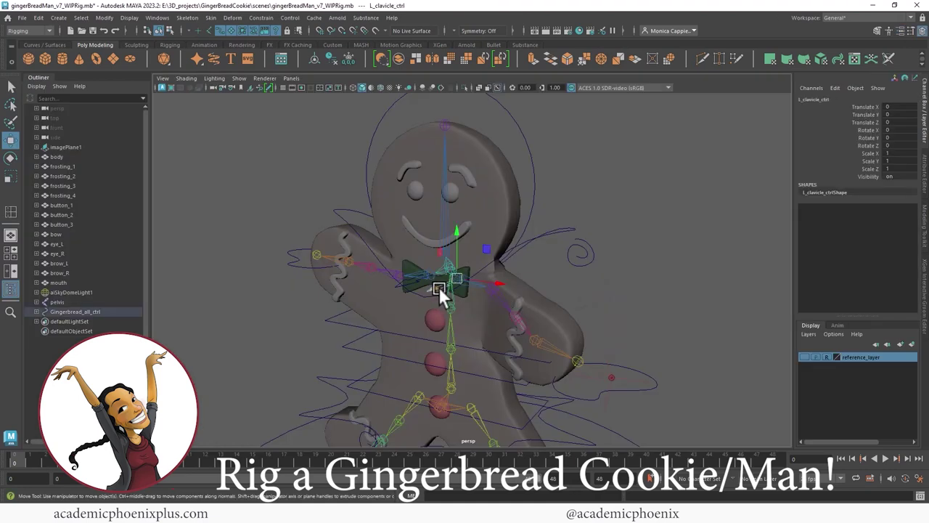
Move the left hand control up and inward to try out the arm's deformation
click(622, 373)
drag(616, 370, 539, 309)
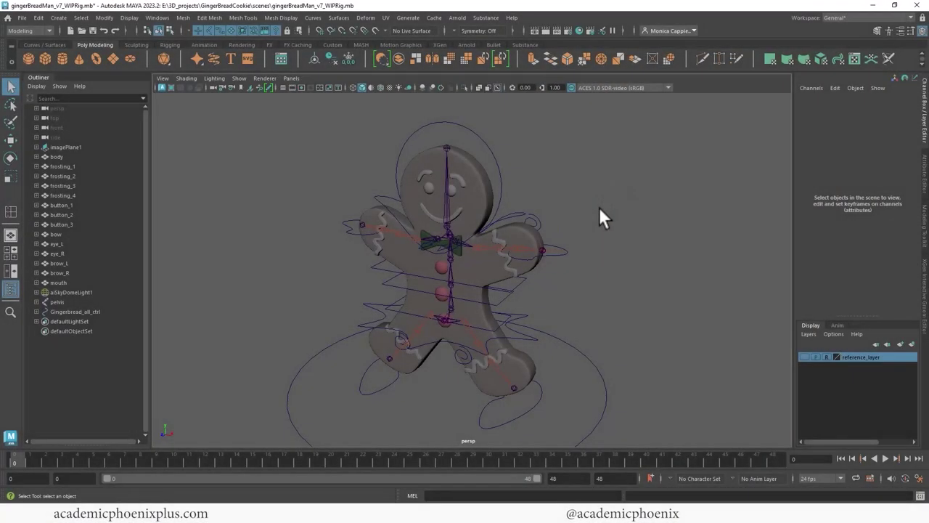
Select the pelvis joint and all joints beneath it with the MEL command select -hi
alt+drag(579, 196, 598, 206)
alt+right_drag(598, 206, 589, 180)
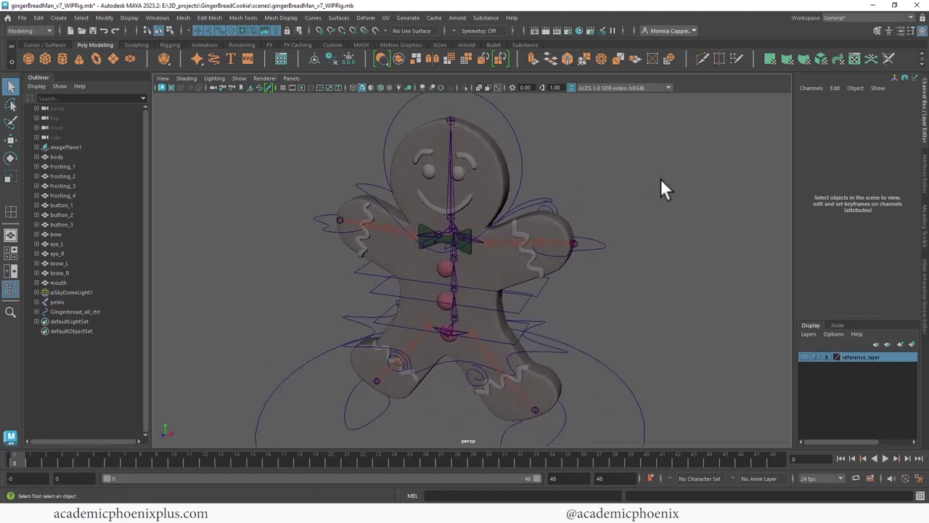
alt+drag(663, 187, 653, 222)
alt+drag(467, 247, 504, 225)
click(504, 227)
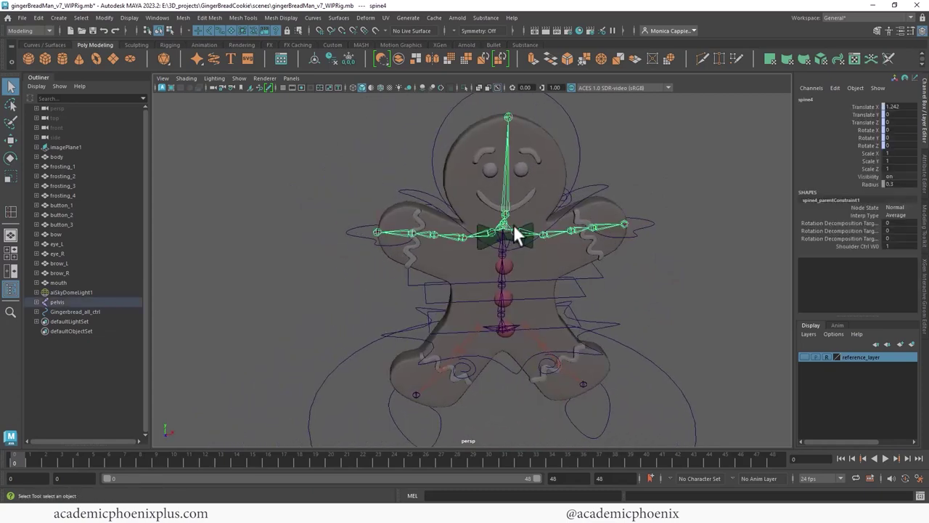
alt+drag(640, 257, 459, 287)
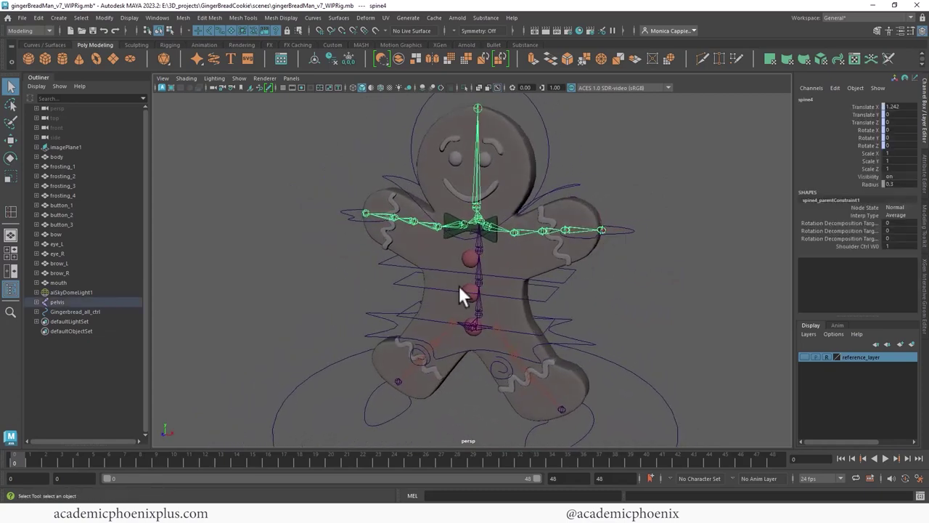
click(471, 326)
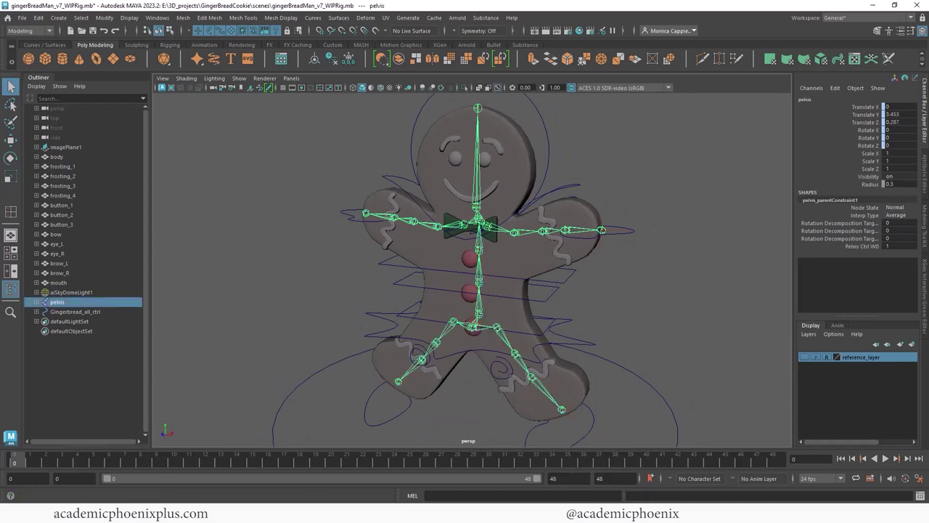
click(509, 495)
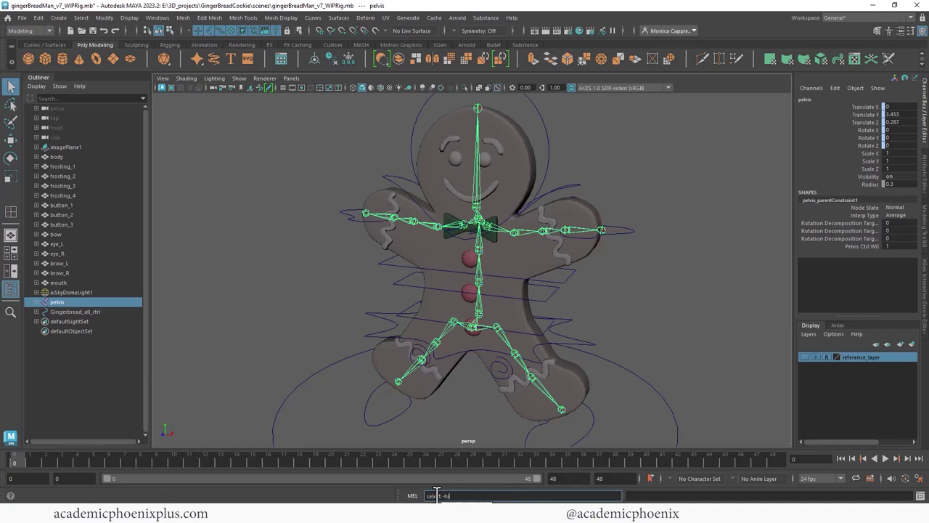
key(Return)
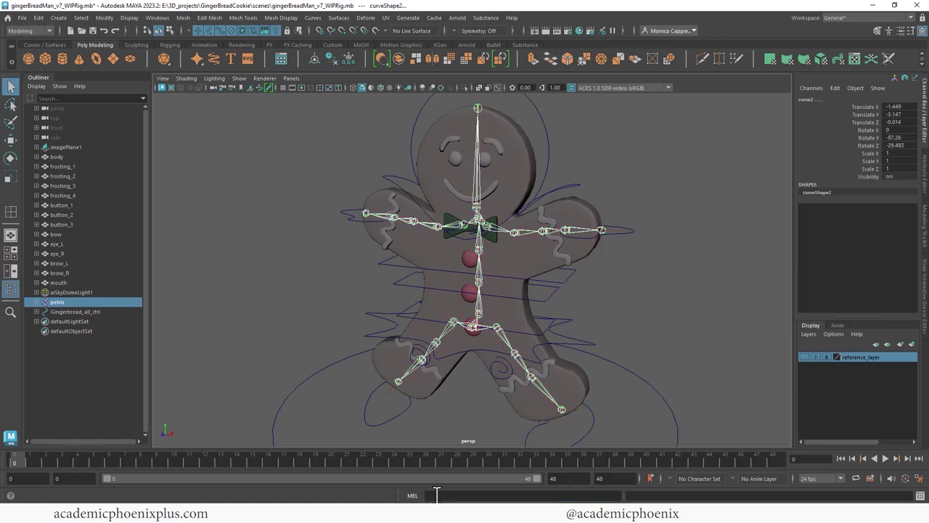
Add all cookie meshes from body through mouth, including frosting, buttons, bow, eyes and brows, to the joint selection
alt+drag(449, 185, 575, 231)
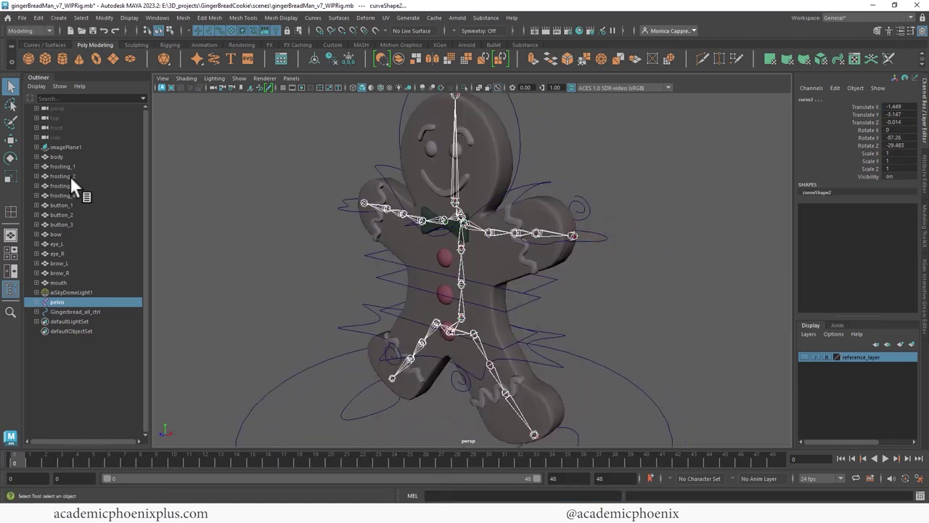
drag(76, 157, 76, 283)
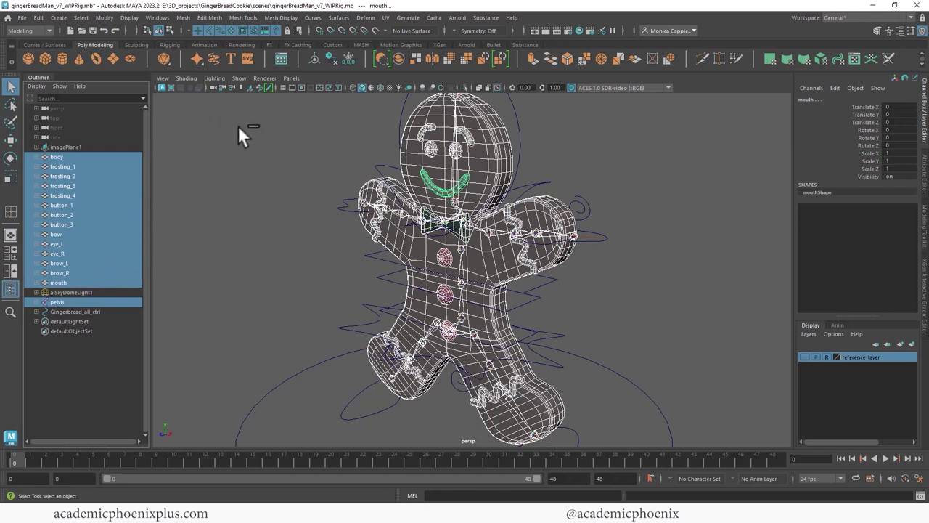
alt+drag(392, 190, 533, 202)
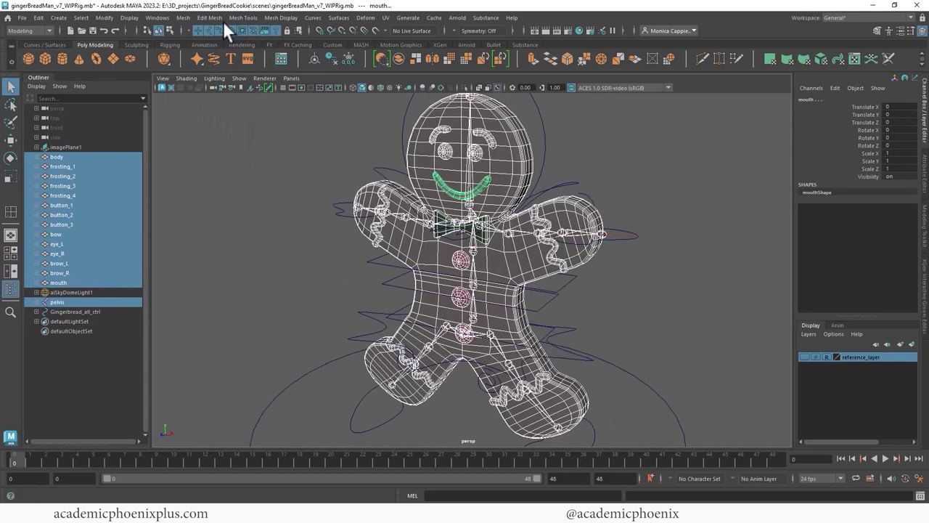
Switch to the Rigging menu set, smooth-bind the selected meshes to the joints with Bind Skin, and clear the selection
click(15, 30)
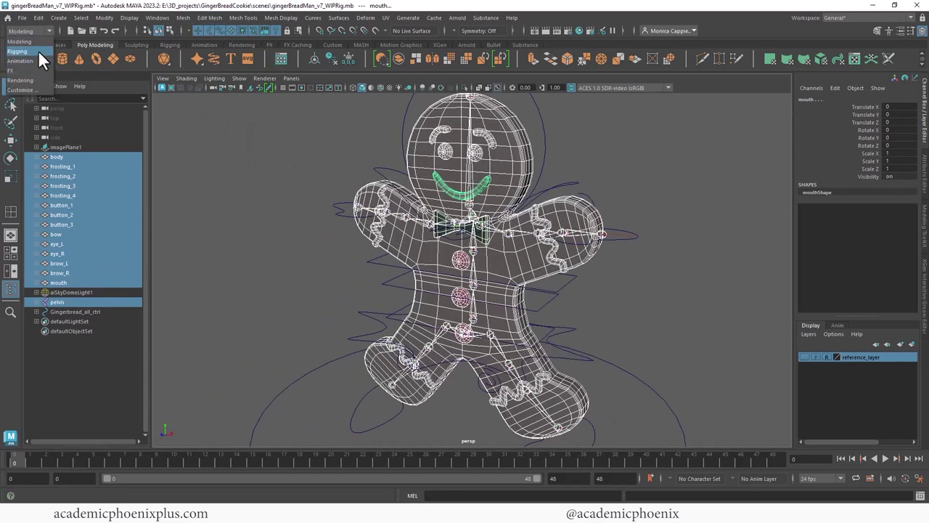
click(38, 51)
click(211, 18)
click(223, 47)
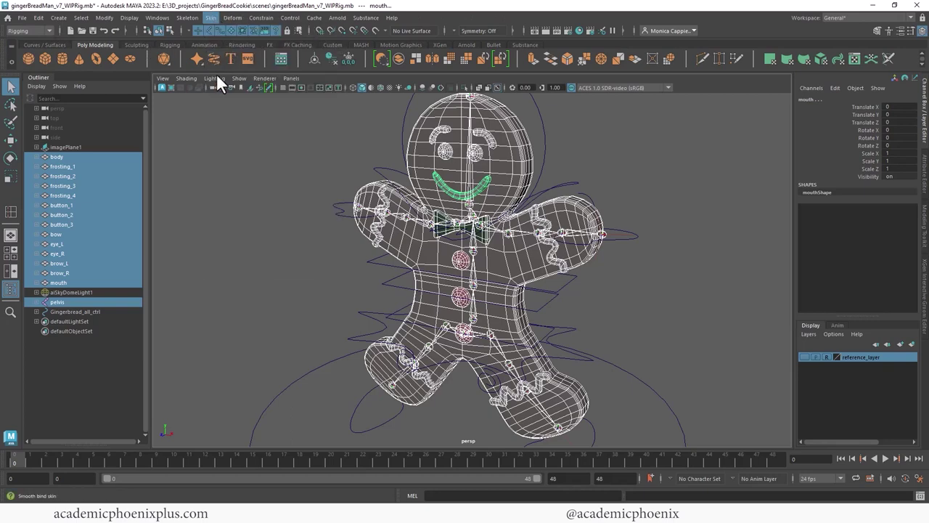
click(688, 224)
Test the bind by rotating the shoulder control about Y, and undo the rotation
alt+drag(752, 201, 525, 211)
alt+right_drag(525, 210, 631, 180)
alt+drag(631, 179, 651, 196)
click(600, 197)
key(w)
key(e)
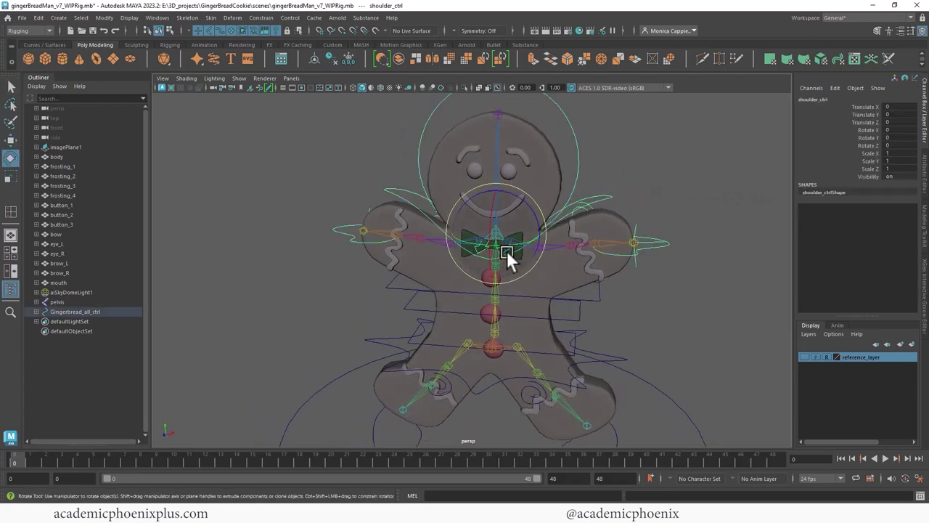
drag(506, 250, 469, 244)
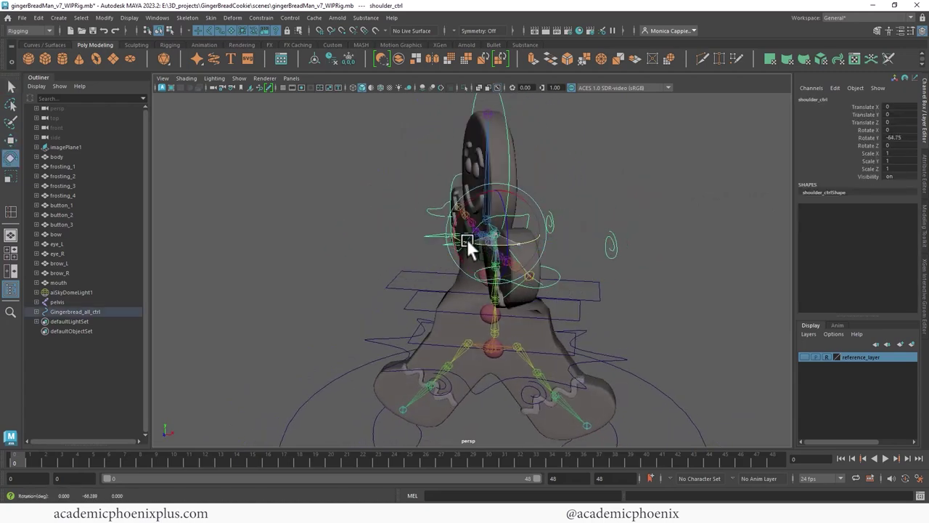
key(ctrl+z)
Move the left hand control down and inward to lower the arm and expose skinning problems
click(654, 249)
key(w)
drag(653, 250, 603, 307)
Turn off curve selection and select the body vertices on the distorted left half of the head
click(573, 204)
scroll(584, 172, up, 5)
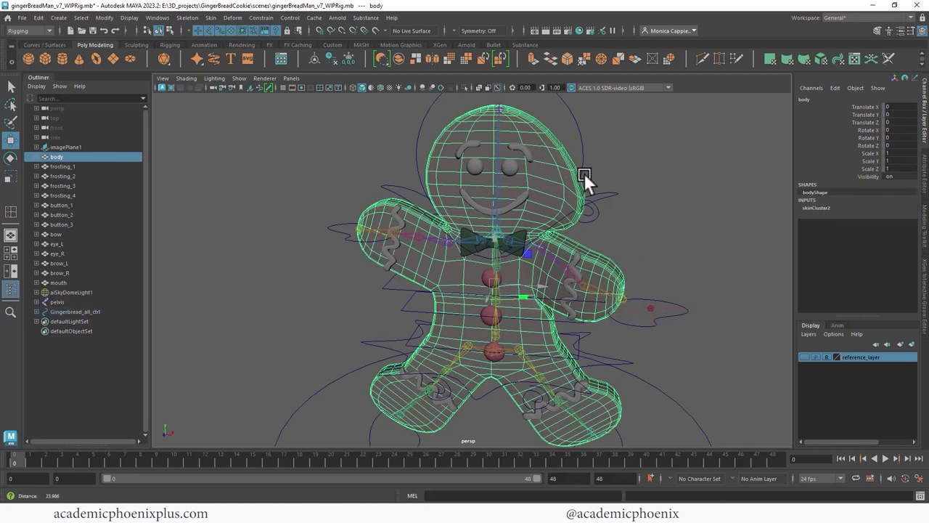
right_drag(560, 195, 521, 193)
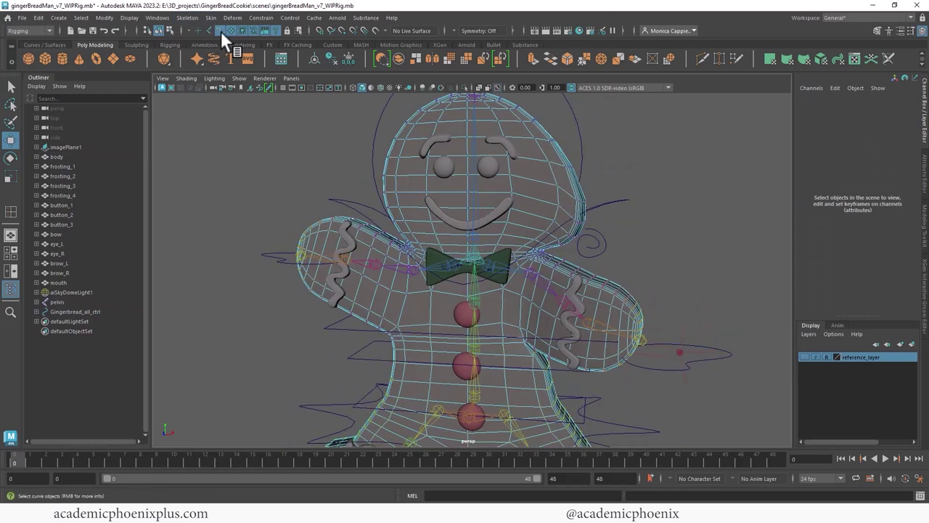
scroll(665, 153, down, 2)
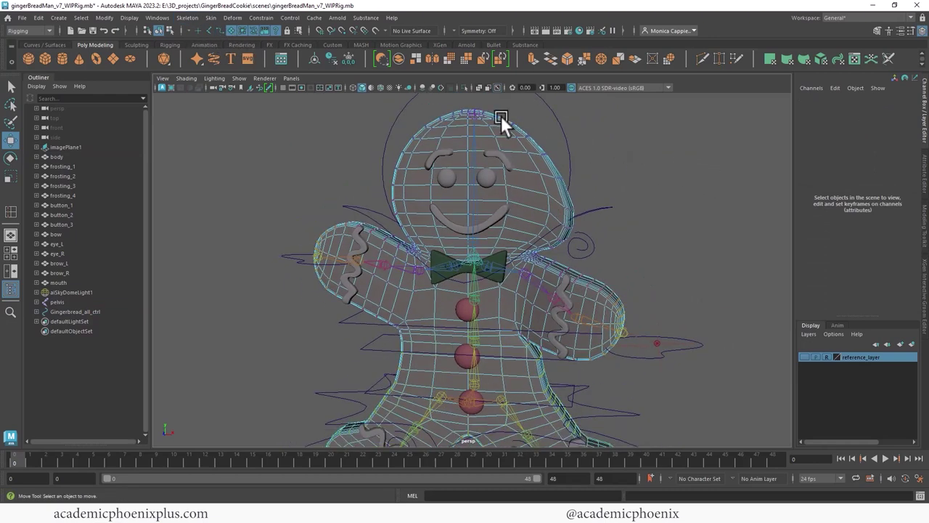
drag(501, 116, 668, 230)
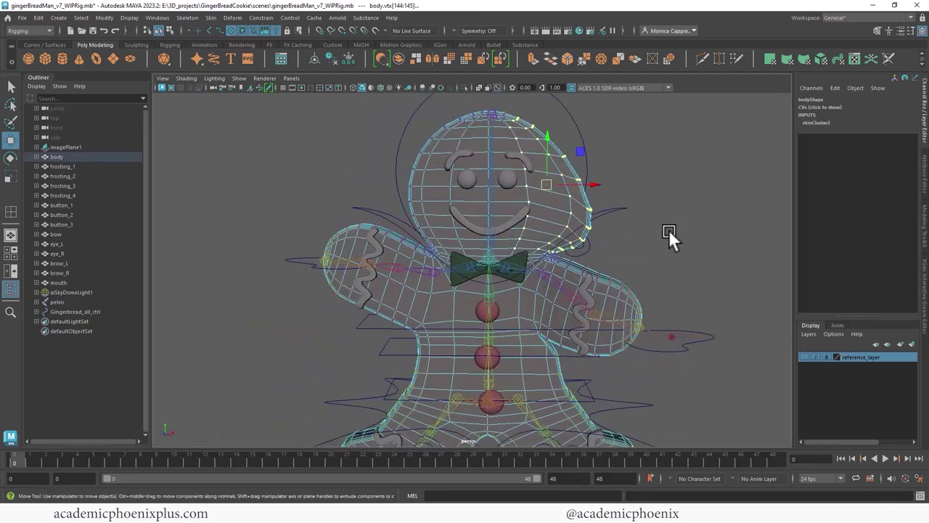
Open the Component Editor on the Smooth Skins weights of the selected head vertices
click(155, 18)
mouse_move(211, 67)
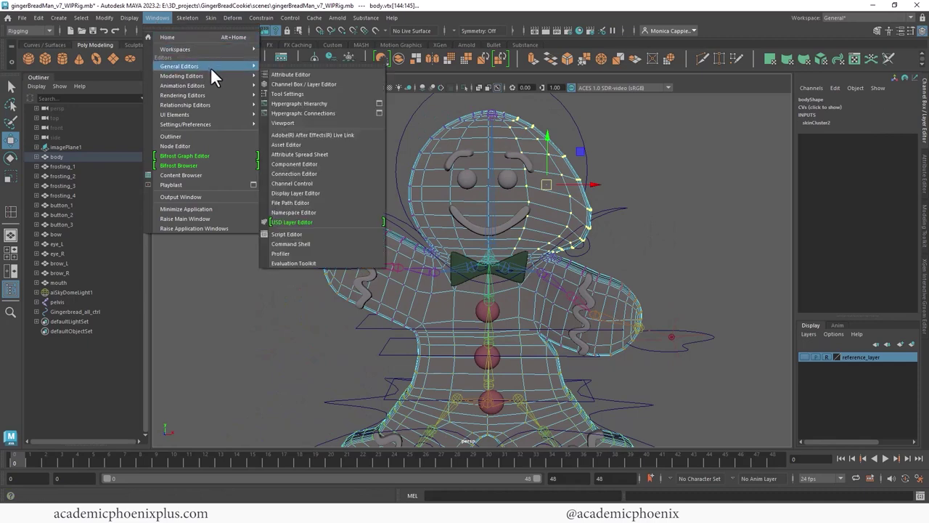
click(312, 164)
click(195, 203)
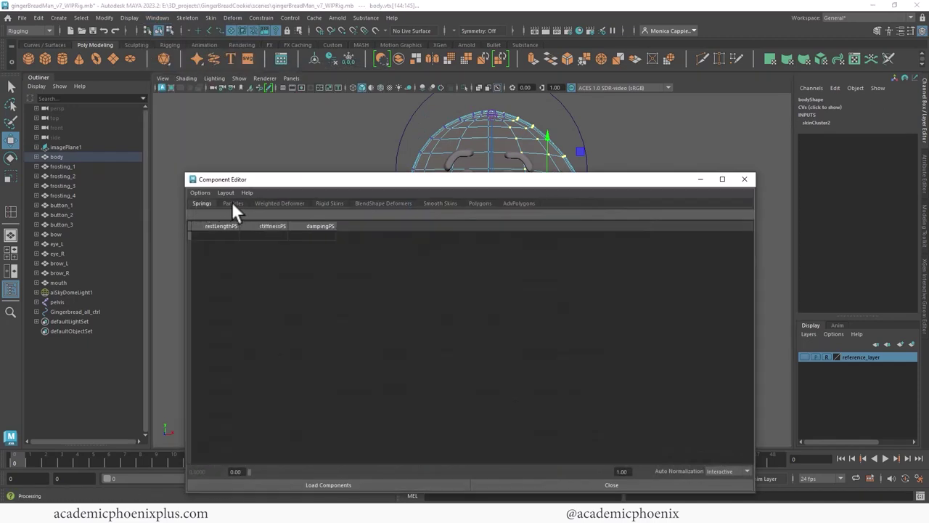
click(232, 203)
click(447, 203)
Set the left arm joints' weights on the selected head vertices to 0, then minimize the Component Editor and deselect
drag(514, 182, 178, 145)
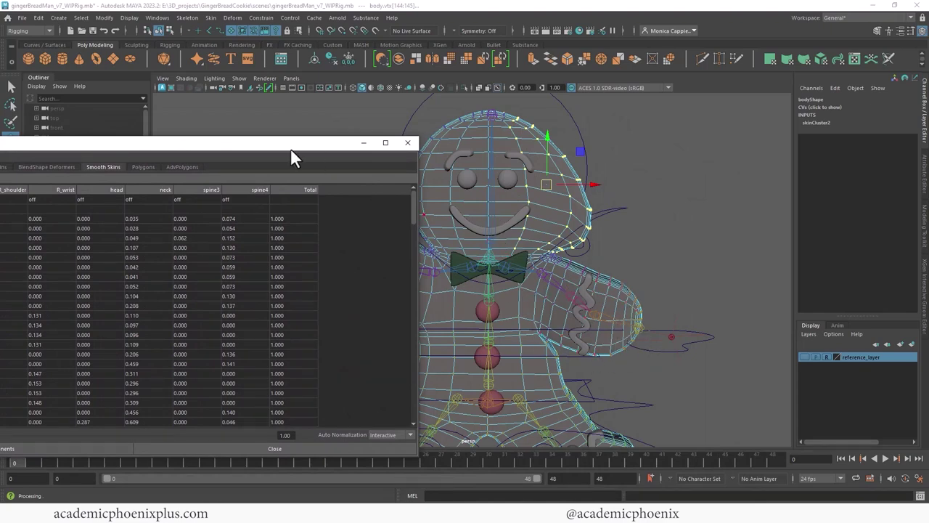
drag(290, 148, 593, 104)
drag(216, 178, 368, 403)
click(370, 404)
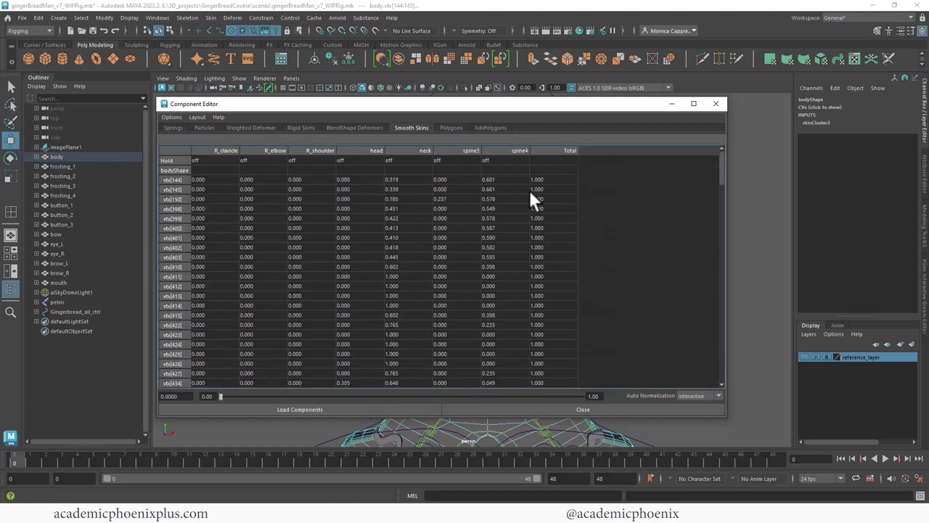
click(672, 104)
click(576, 240)
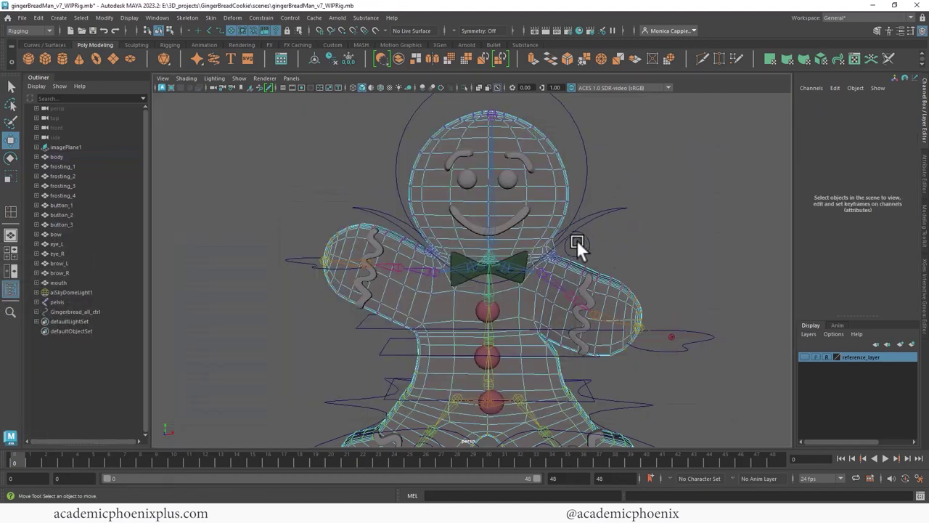
Return the body mesh to object mode and turn curve selection back on
alt+drag(578, 251, 476, 272)
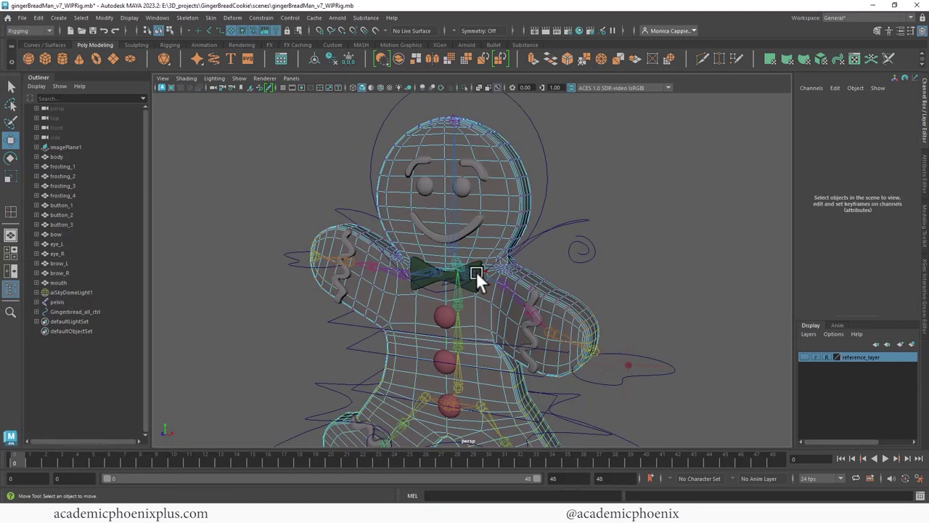
click(446, 280)
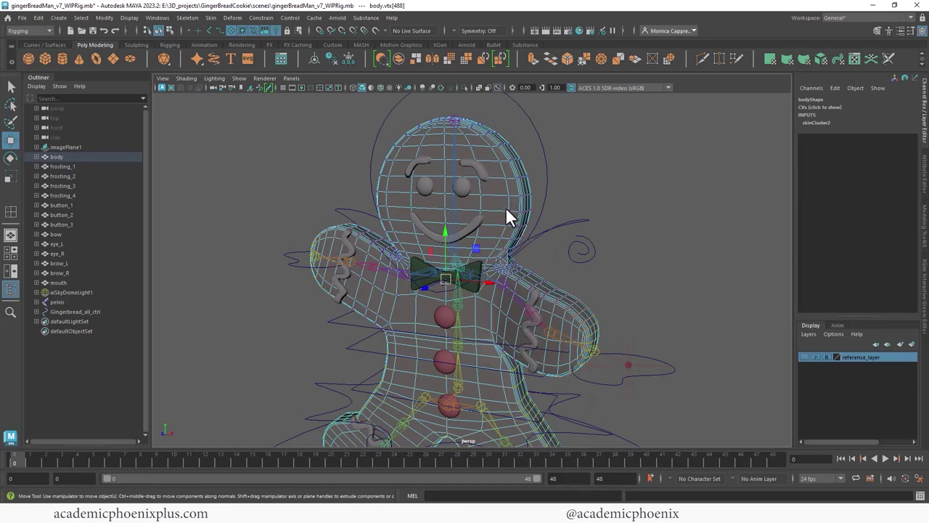
key(F8)
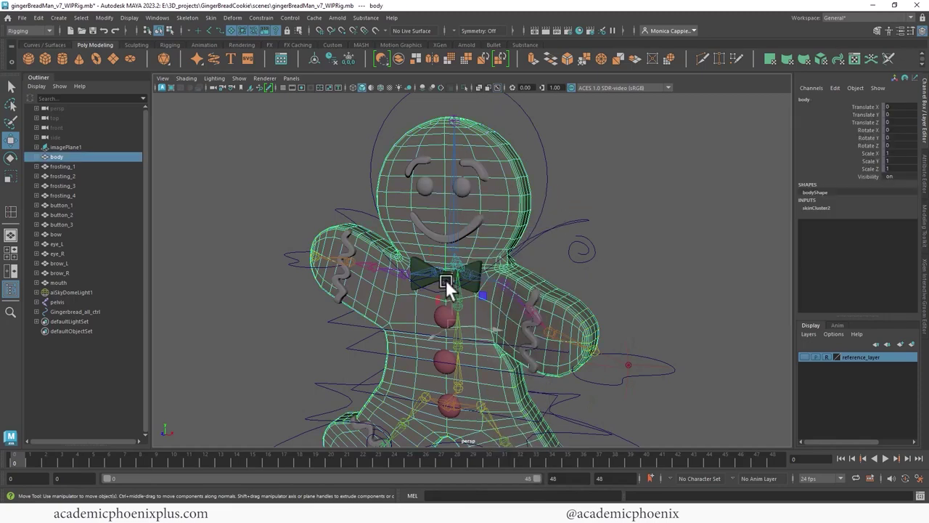
click(445, 283)
click(444, 286)
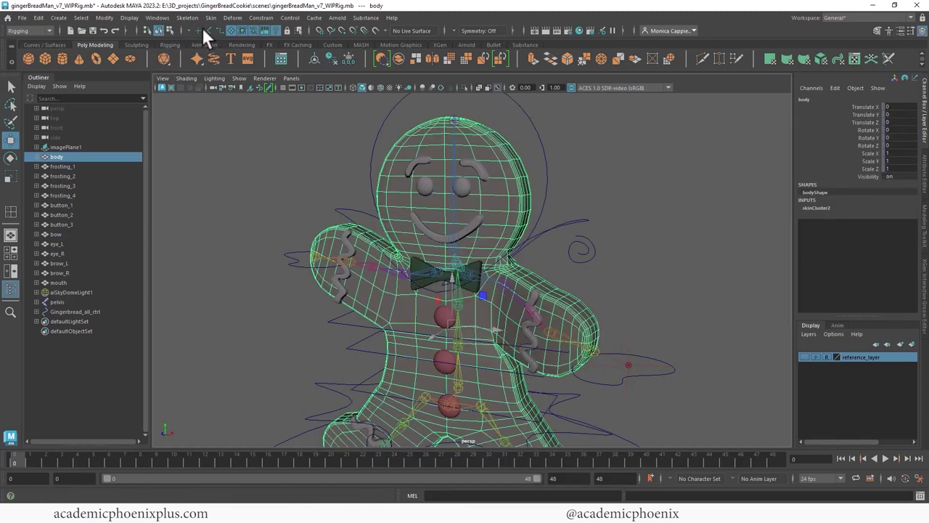
Move the left clavicle control at the bow tie to test the deformation, and undo the move
click(444, 282)
drag(447, 284, 511, 269)
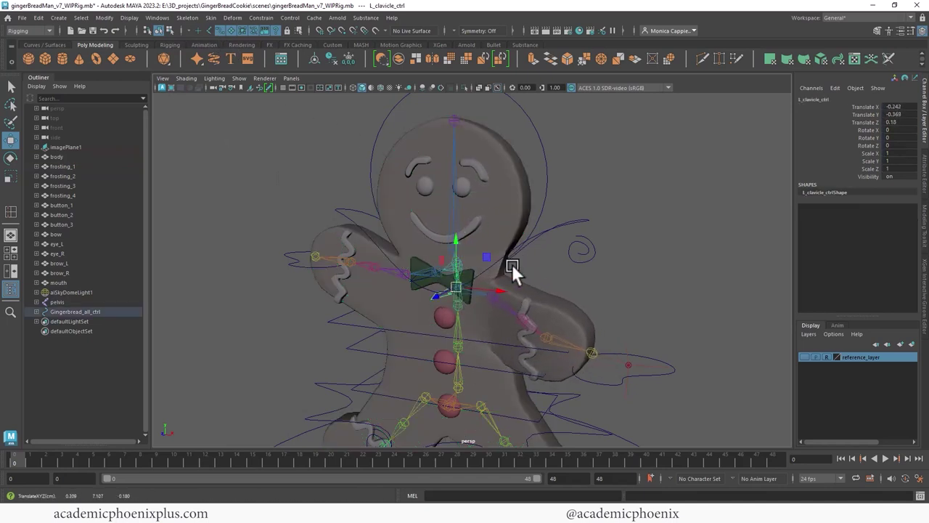
key(ctrl+z)
key(ctrl+z)
key(ctrl+z)
key(ctrl+z)
key(ctrl+z)
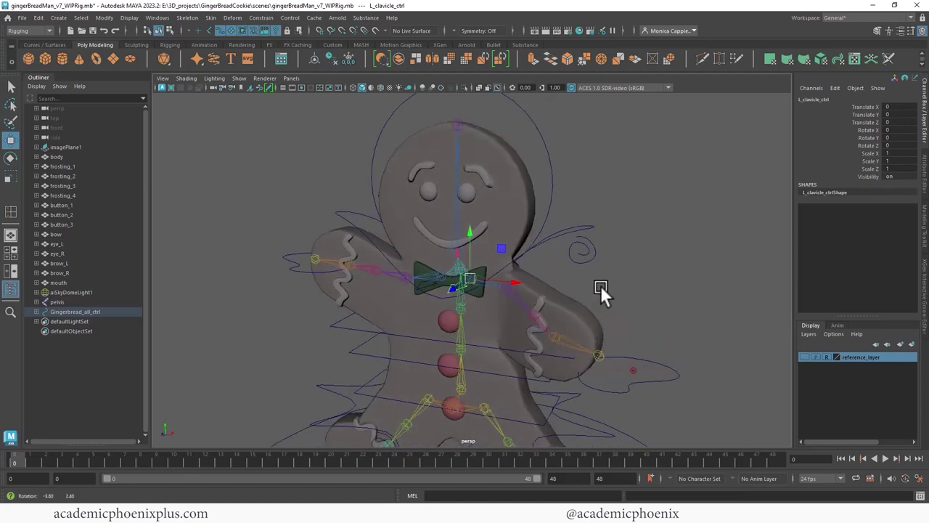
Raise the left hand control to about X -0.09, Y -0.687, Z 0.497
click(631, 367)
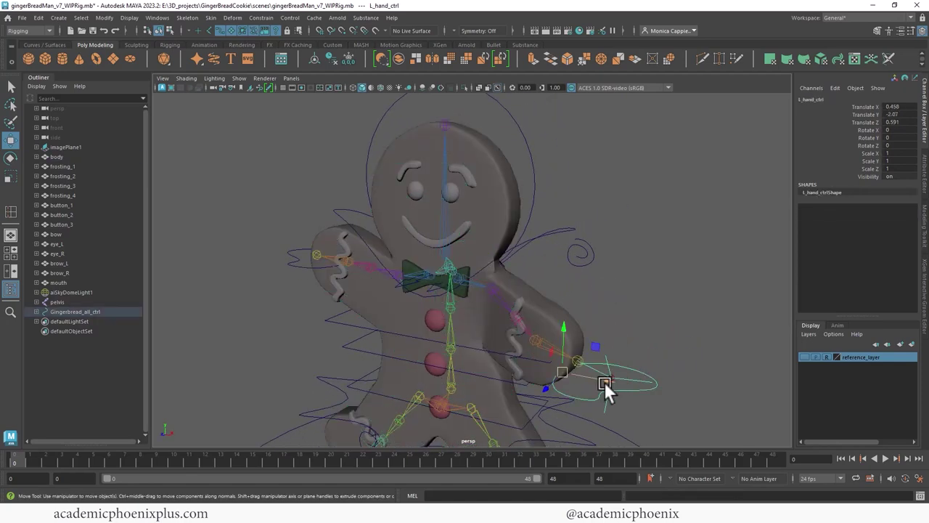
drag(565, 369, 544, 313)
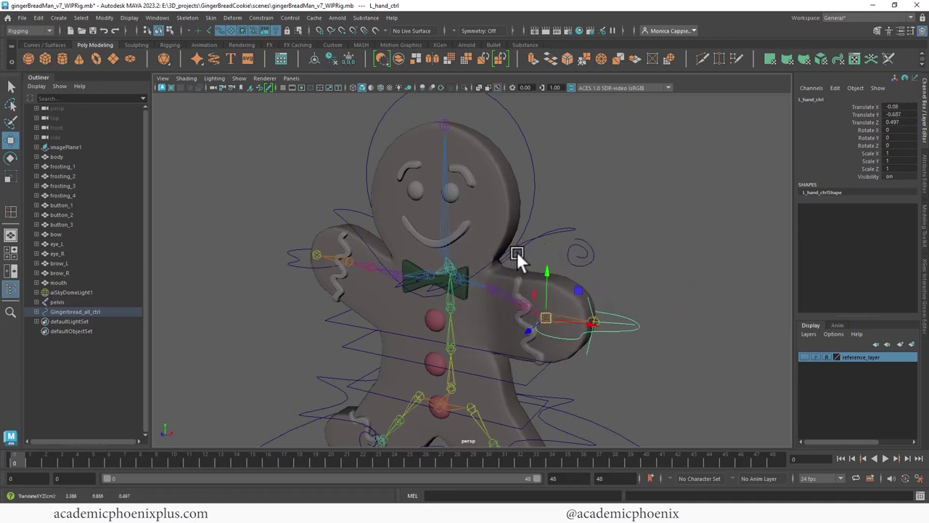
alt+drag(517, 255, 489, 244)
Select the body together with the mouth, both eyes and both brows to review the parts belonging to the head
click(546, 212)
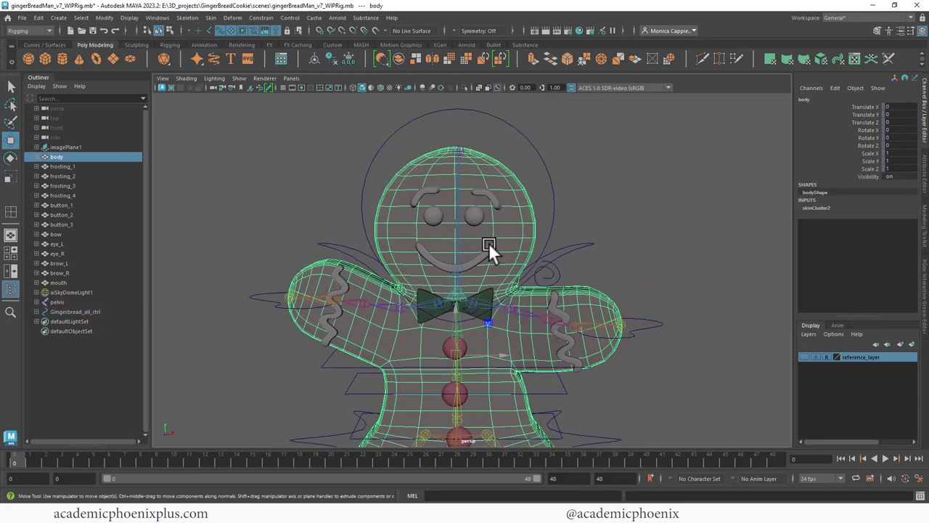
shift+click(480, 254)
shift+click(474, 215)
shift+click(487, 194)
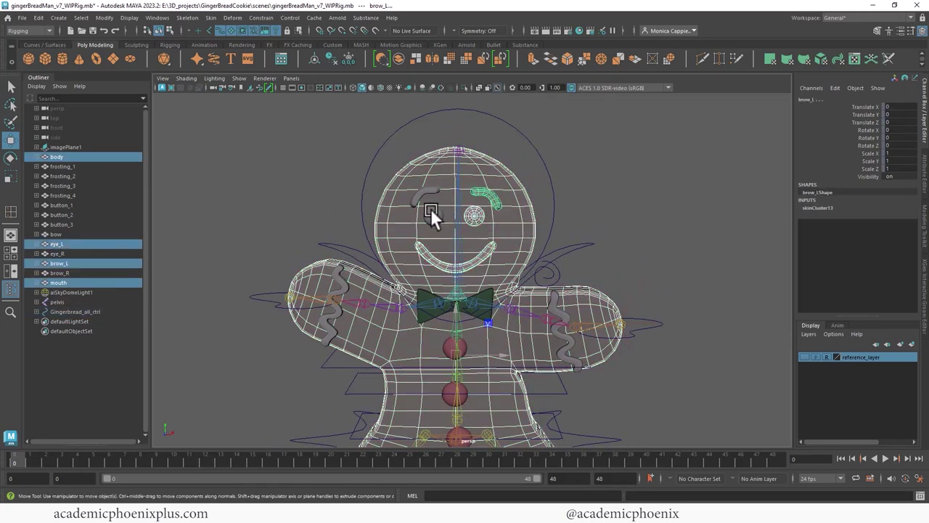
shift+click(432, 215)
shift+click(426, 194)
Switch the body mesh to vertex mode and select the head vertices from the top down to the neck
click(459, 284)
click(553, 207)
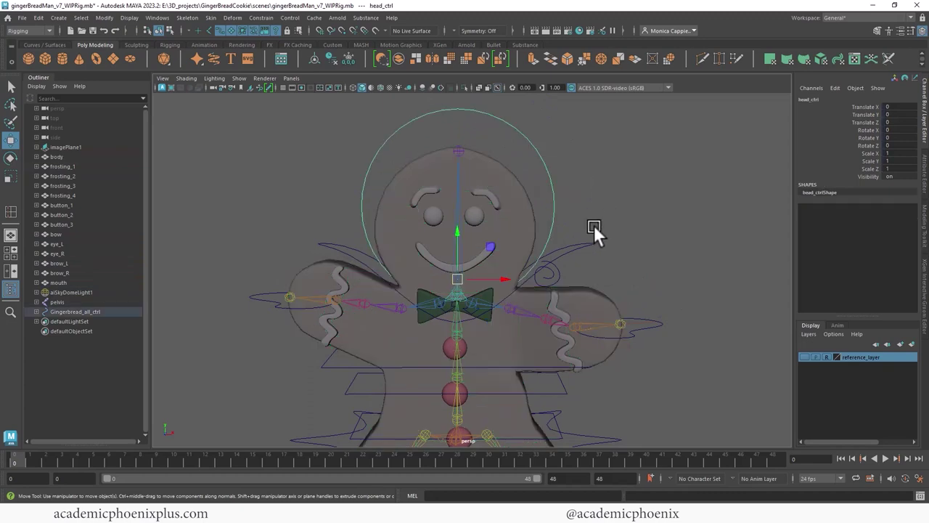
click(512, 228)
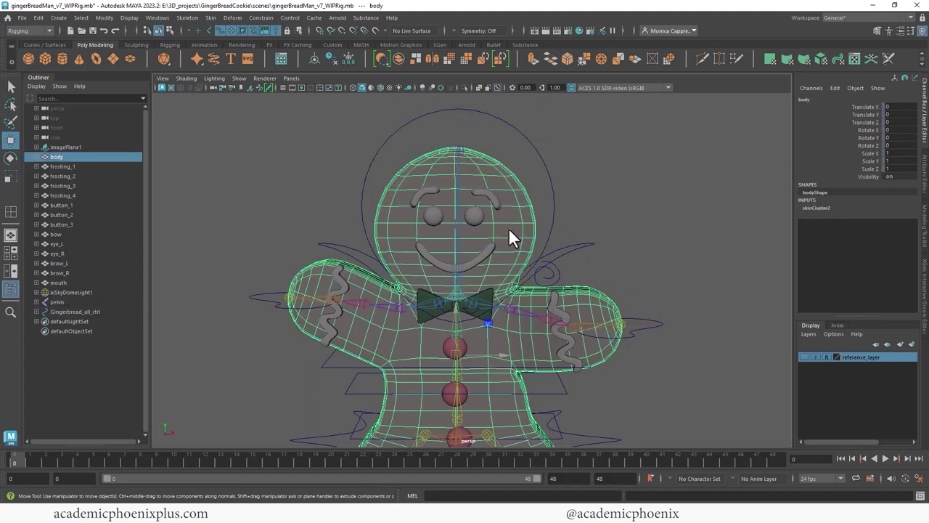
right_drag(510, 228, 472, 225)
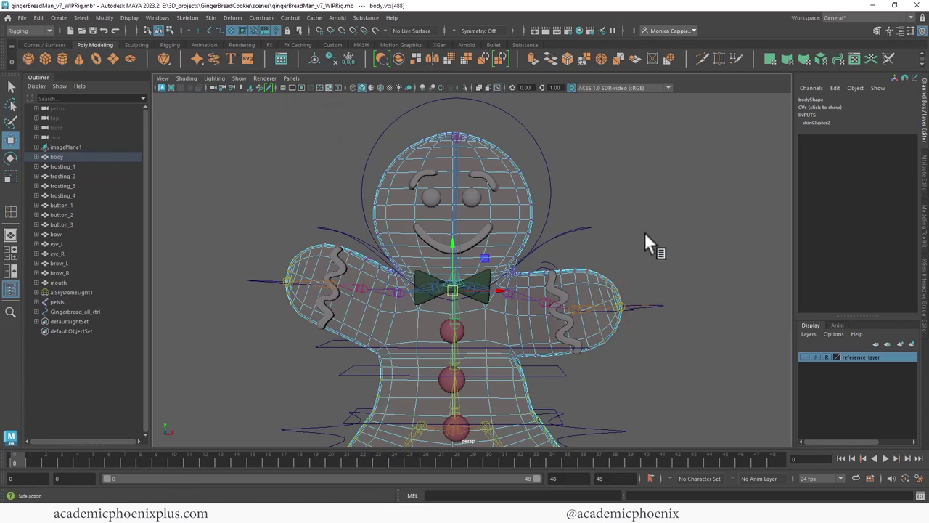
drag(305, 103, 607, 221)
scroll(675, 212, up, 4)
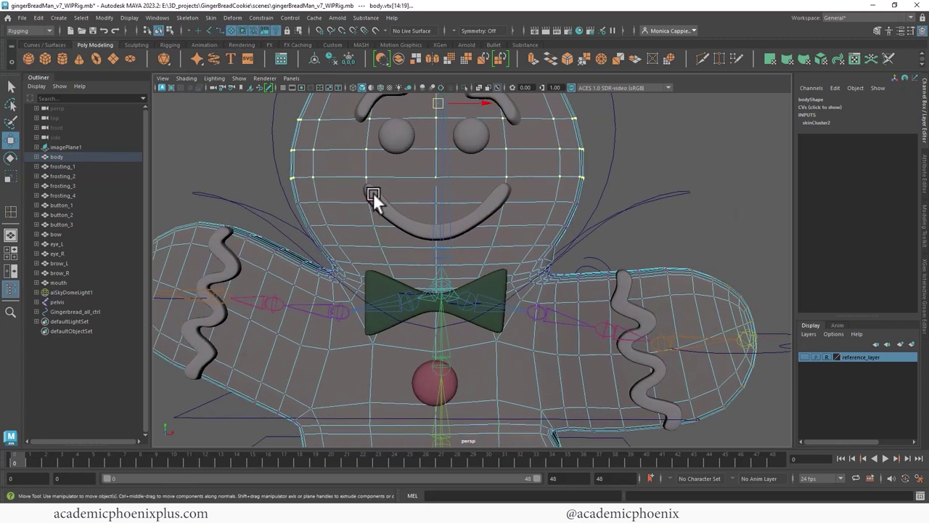
shift+drag(315, 188, 609, 237)
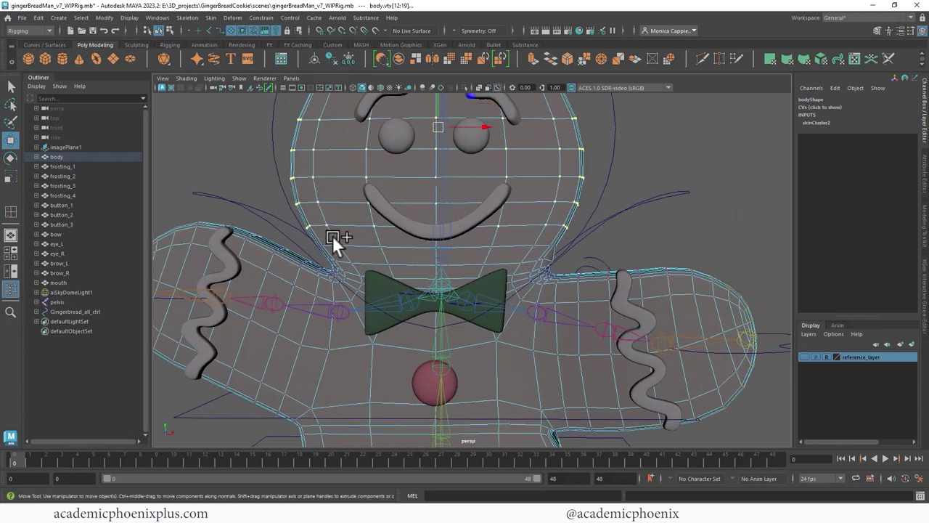
shift+drag(555, 246, 585, 260)
scroll(490, 268, up, 5)
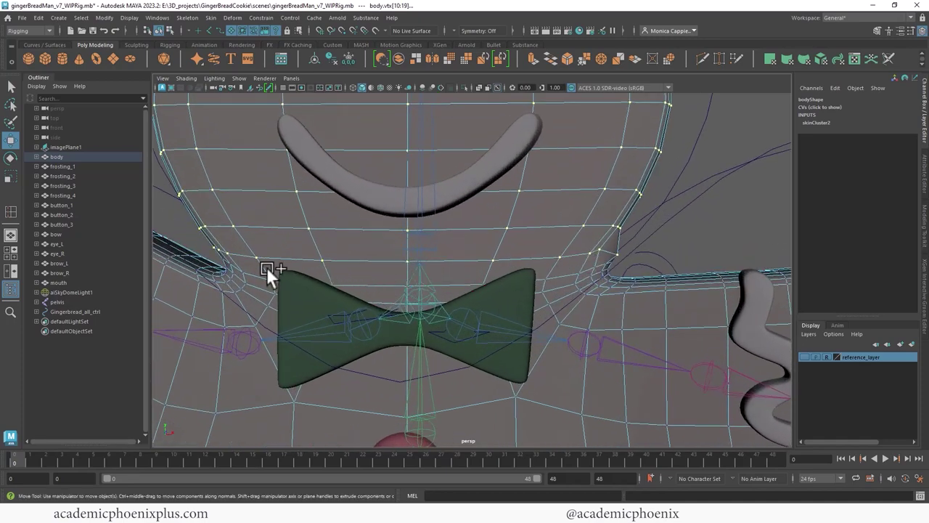
Inspect the back of the neck and complete the head vertex selection around the creases above the shoulders
alt+drag(250, 267, 527, 235)
scroll(386, 274, up, 3)
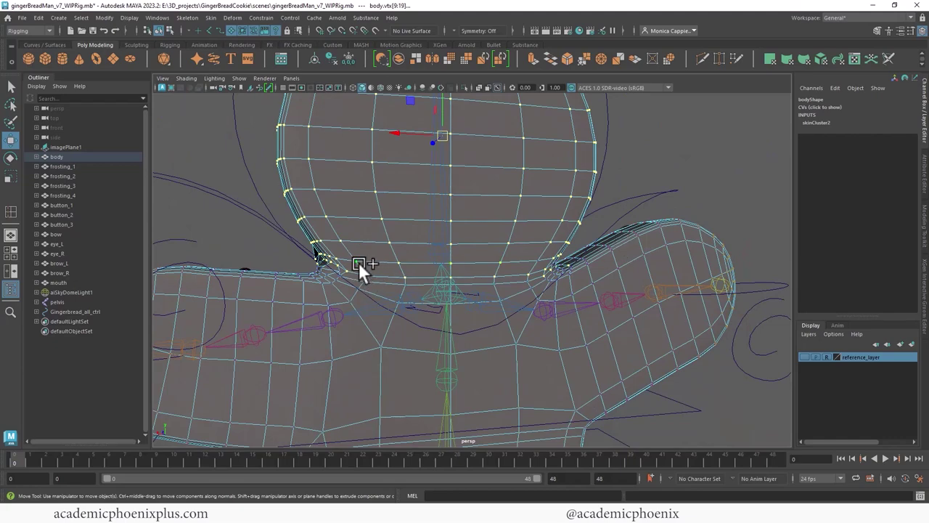
alt+drag(428, 283, 630, 264)
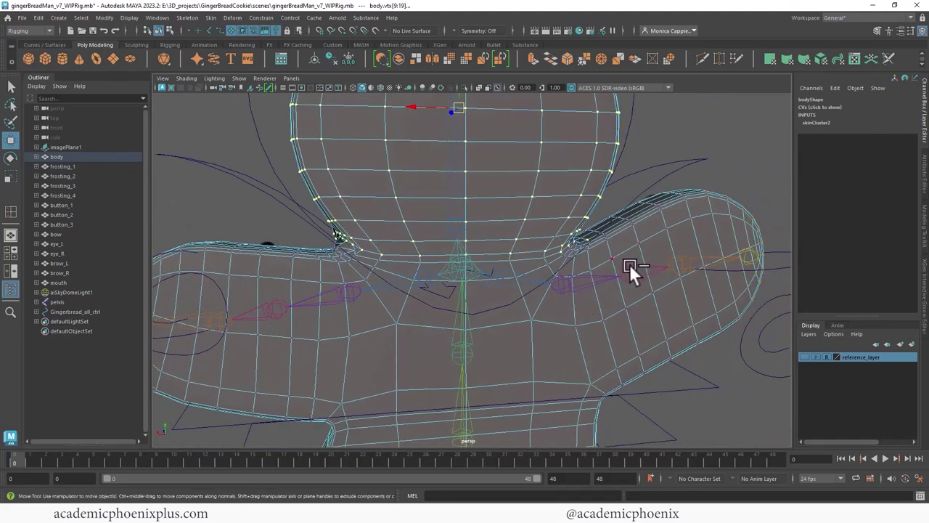
alt+right_drag(643, 224, 740, 243)
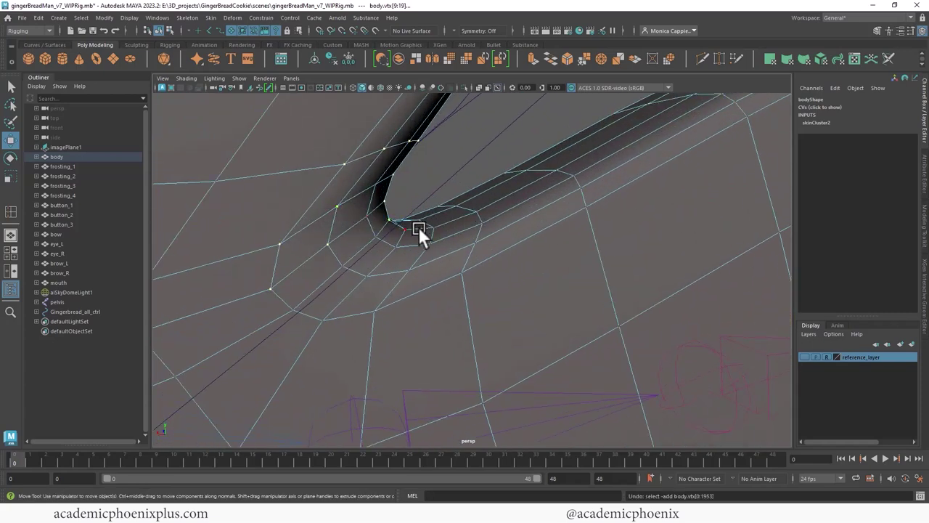
alt+drag(382, 213, 558, 196)
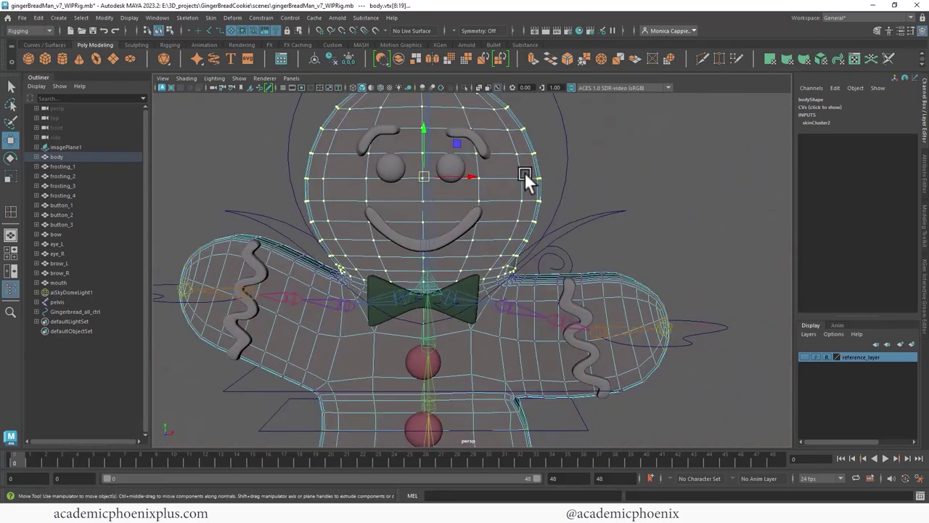
Open the Paint Skin Weights tool on the body with the head vertices still selected
right_drag(524, 172, 467, 163)
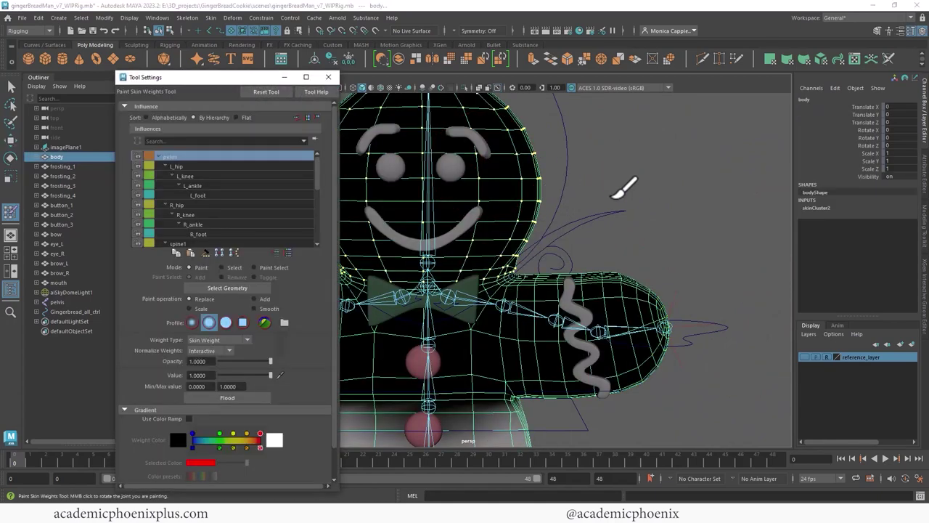
drag(227, 77, 136, 103)
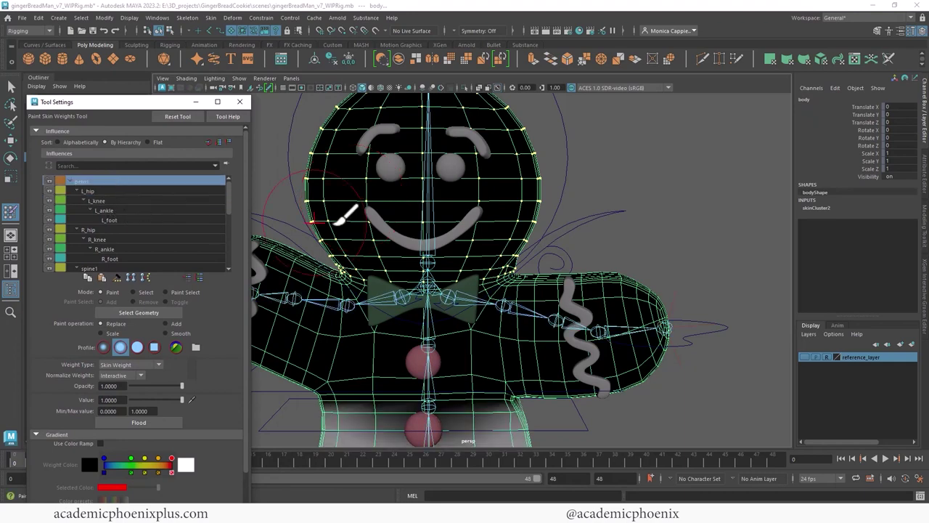
scroll(386, 205, down, 5)
scroll(385, 205, down, 2)
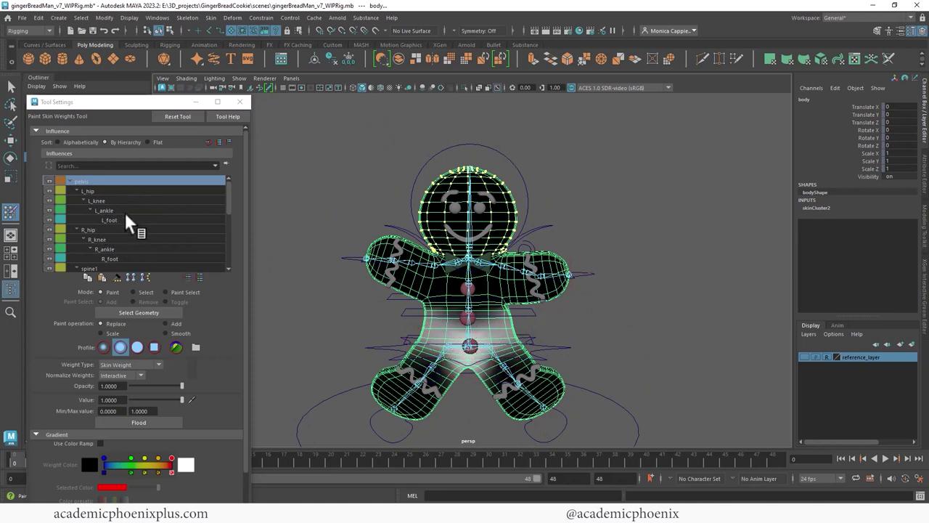
Check the head joint's weights on the body, and make the neck joint the active influence
click(176, 229)
drag(232, 201, 230, 248)
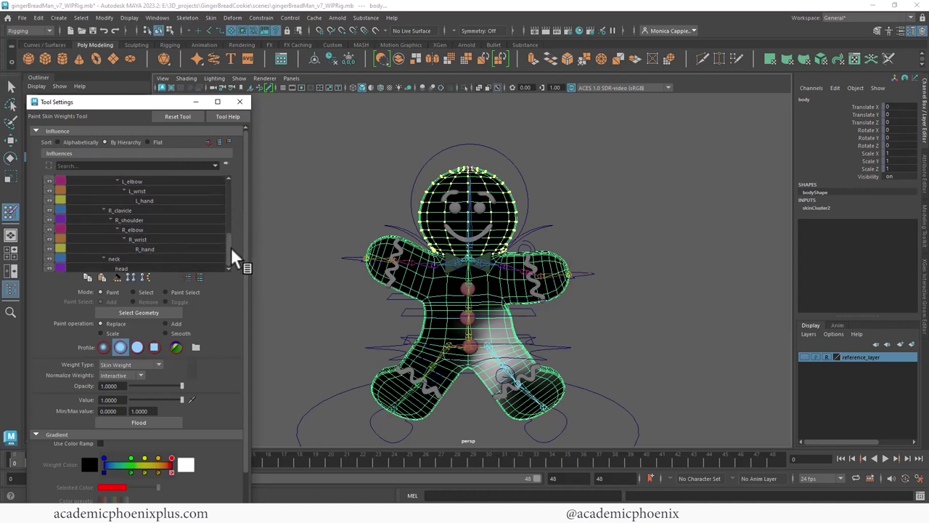
click(137, 268)
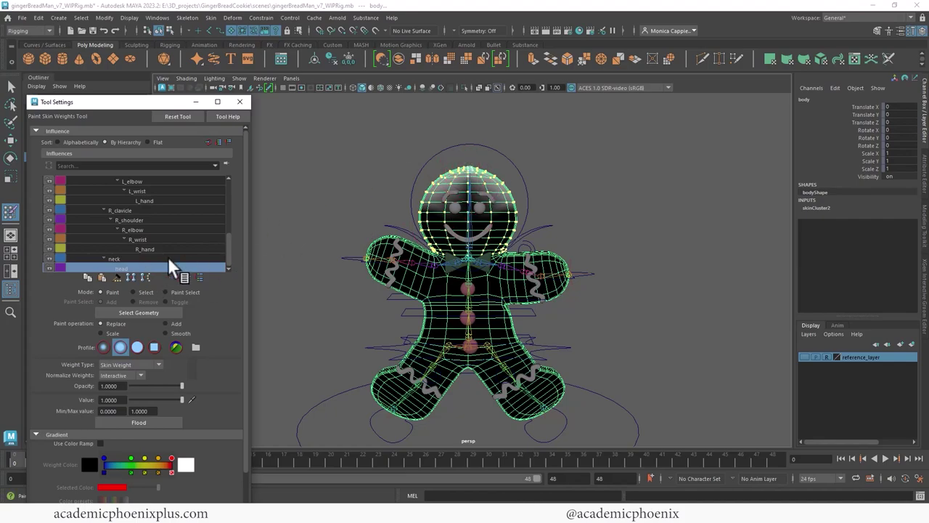
click(210, 258)
scroll(605, 187, up, 3)
mouse_move(605, 186)
alt+mouse_down()
mouse_move(704, 176)
mouse_move(647, 222)
mouse_move(524, 215)
mouse_move(670, 214)
alt+mouse_up()
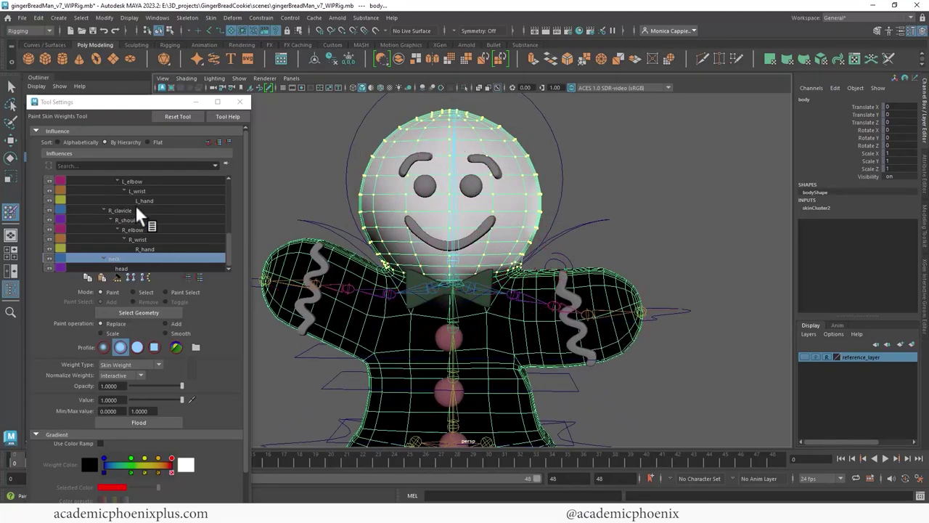
Set the paint operation to Add and flood the selected head vertices with a neck weight of 1
drag(128, 103, 137, 76)
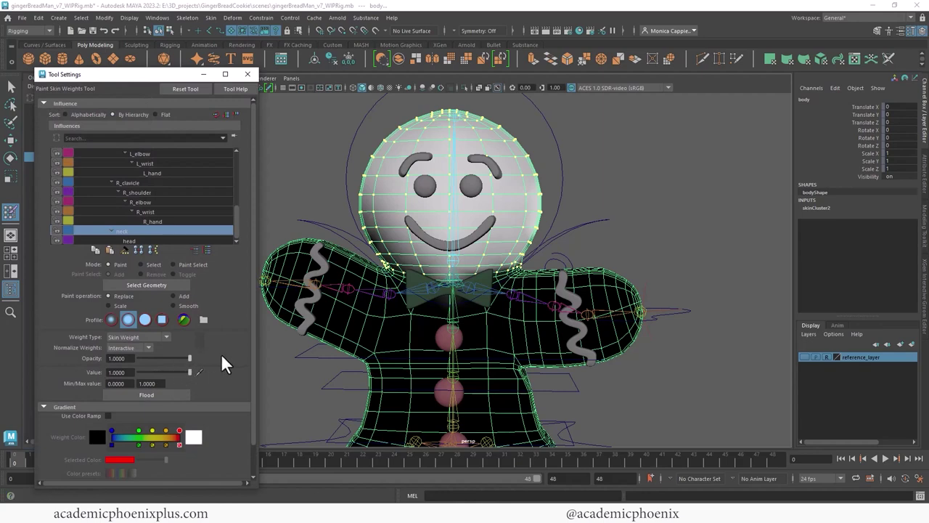
click(174, 296)
click(163, 392)
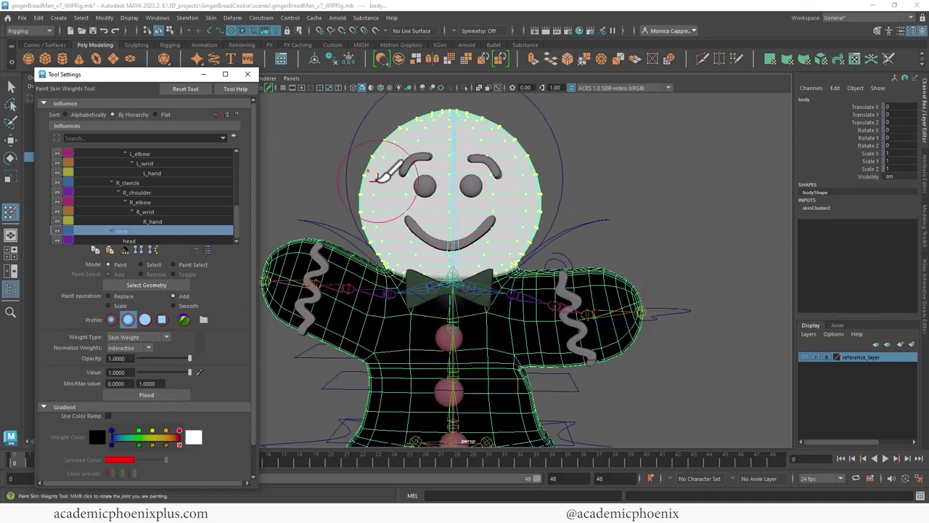
Put both brows, both eyes and the mouth in vertex mode and select all their vertices
key(q)
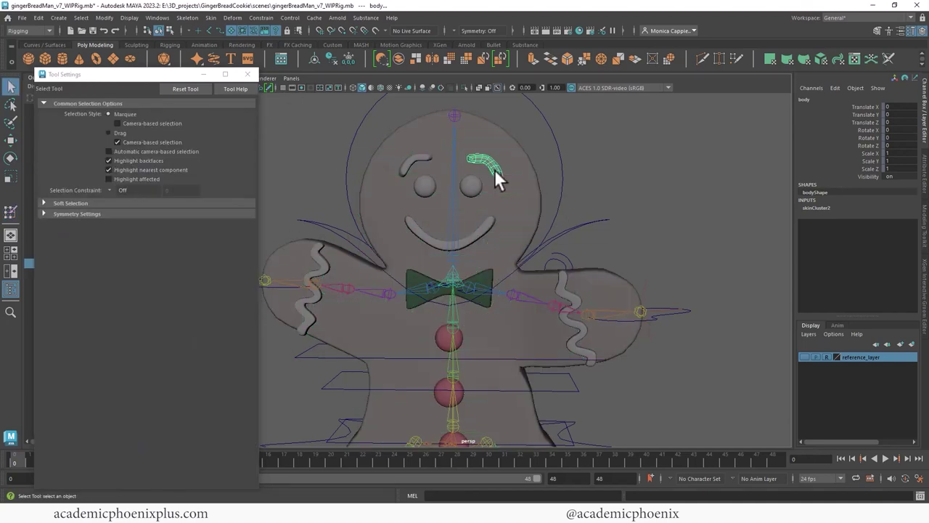
right_drag(497, 169, 410, 186)
click(419, 158)
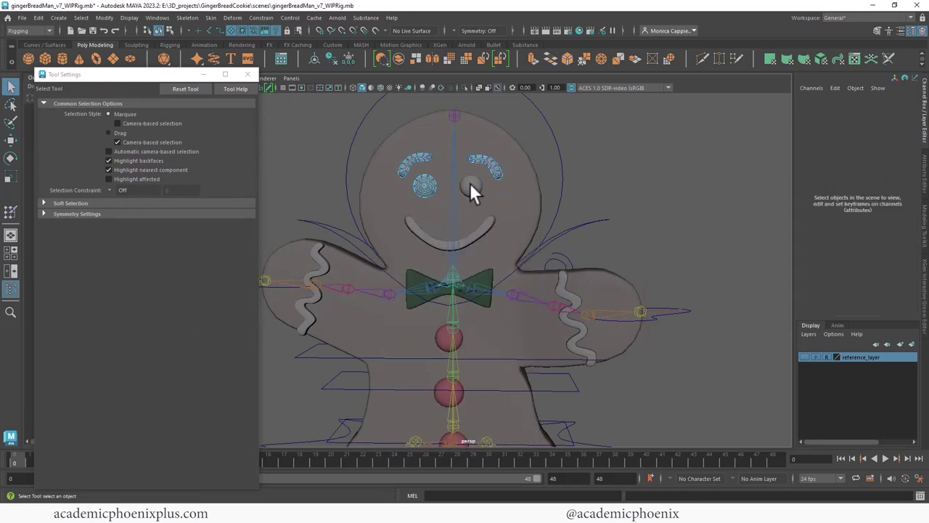
right_drag(476, 185, 434, 185)
right_drag(491, 227, 434, 222)
drag(400, 138, 527, 266)
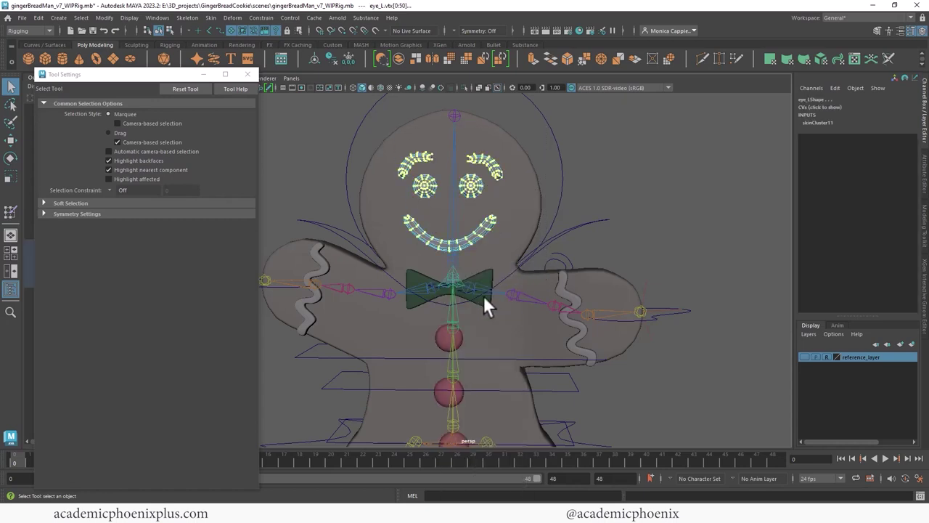
Flood the selected facial vertices with a neck weight of 1 using Add, and close the skin weights settings
right_drag(486, 156, 437, 147)
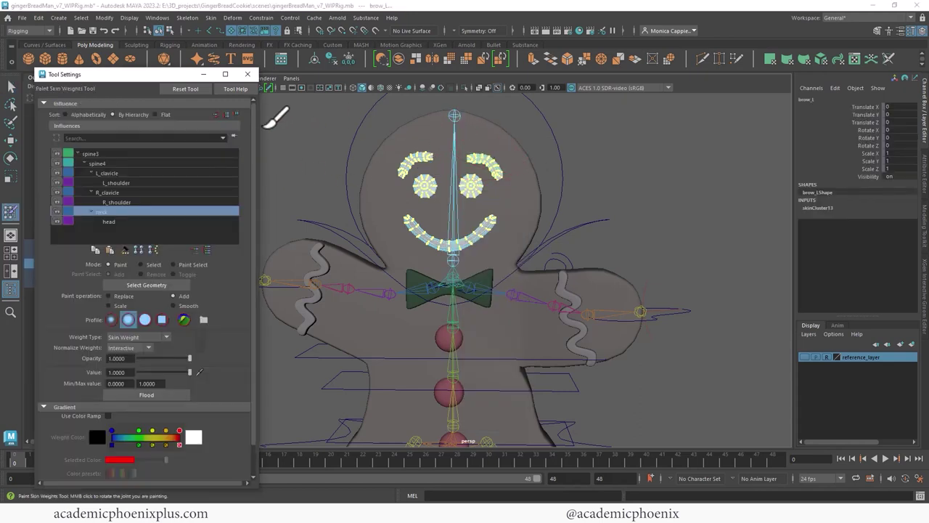
click(154, 393)
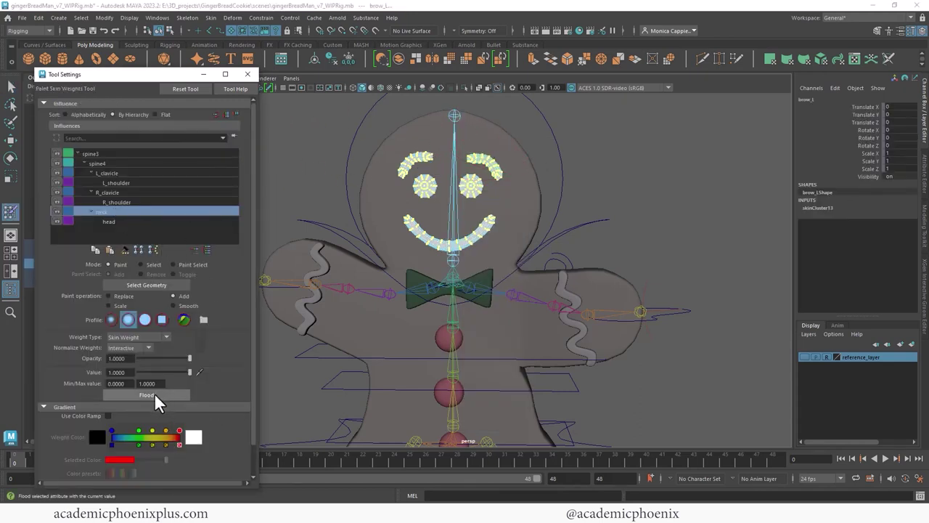
click(247, 74)
key(q)
click(665, 171)
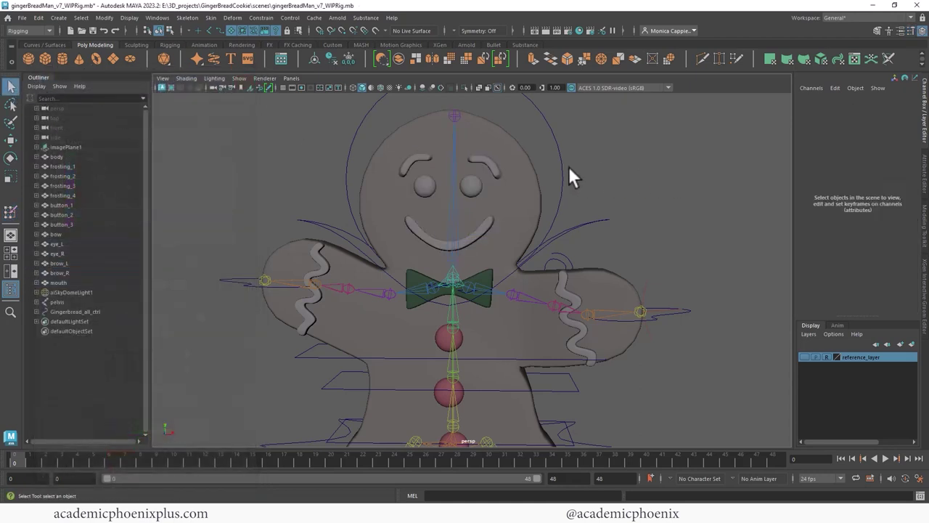
Rotate the head control about Y to test the face's deformation, and undo the rotation
key(e)
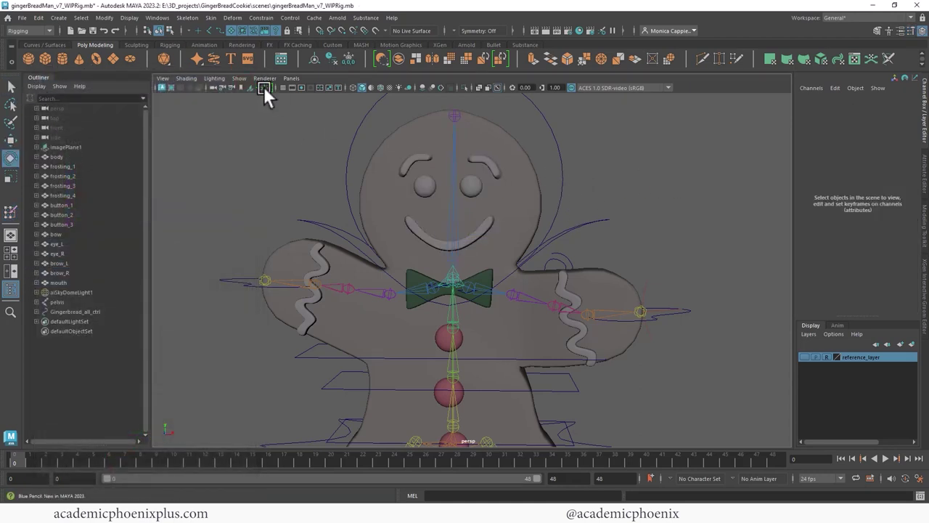
click(561, 183)
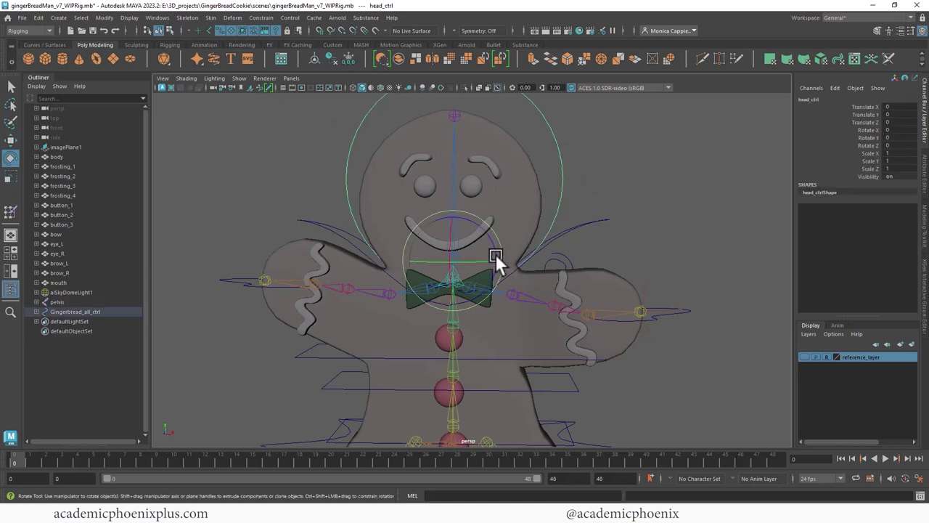
drag(498, 257, 419, 271)
key(ctrl+z)
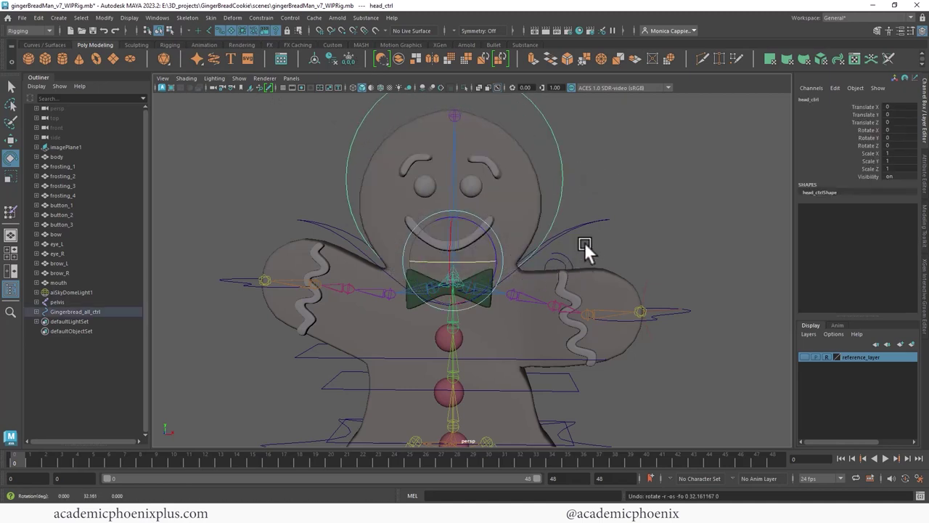
Move the left hand control to test the arm's deformation, and undo the move
click(672, 313)
key(w)
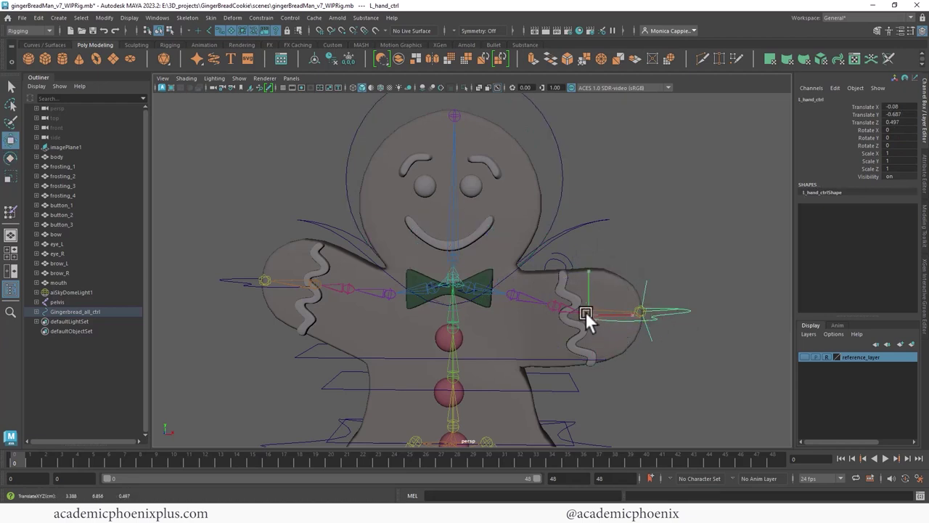
mouse_move(587, 314)
mouse_down()
mouse_move(476, 348)
mouse_move(621, 296)
mouse_move(549, 348)
mouse_move(518, 357)
mouse_move(624, 298)
mouse_move(523, 355)
mouse_move(583, 339)
mouse_move(533, 352)
mouse_move(651, 298)
mouse_move(588, 314)
mouse_up()
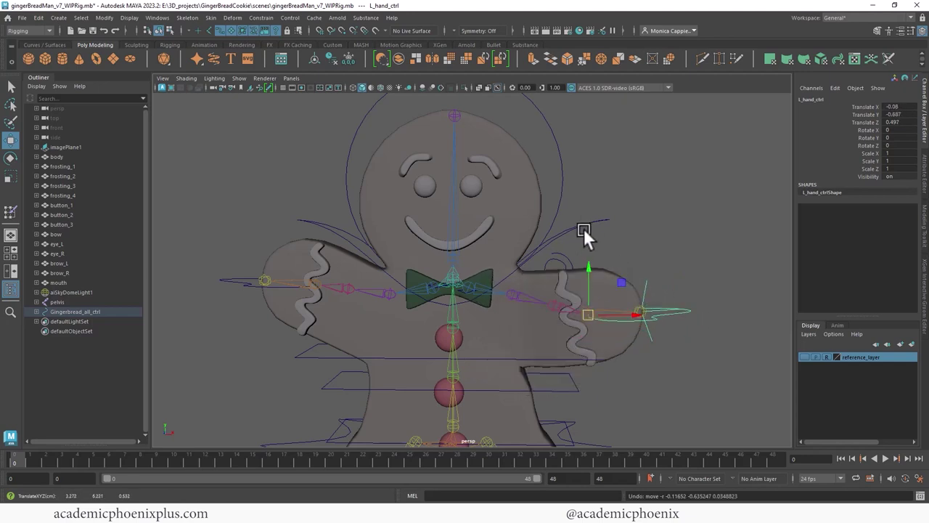
Reset the left hand control's X, Y and Z translation to 0
alt+drag(584, 228, 576, 207)
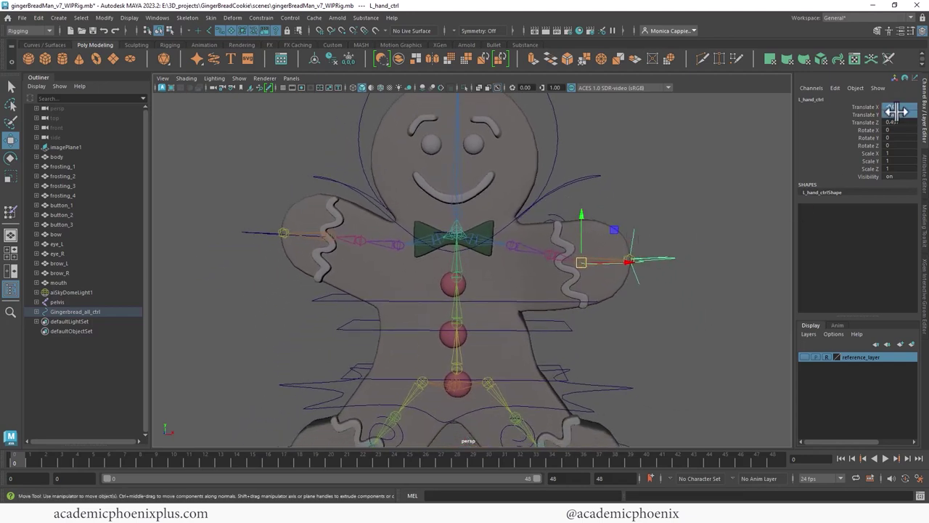
text(0)
key(Return)
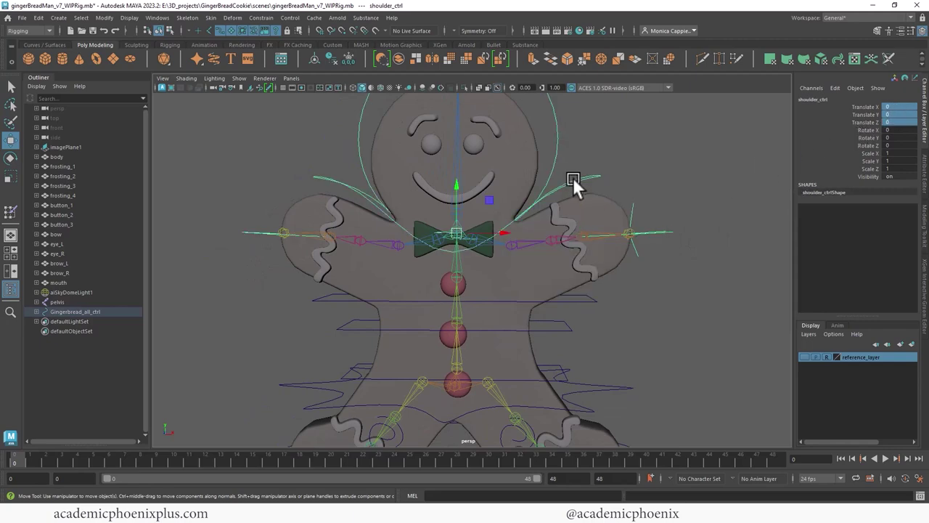
Rotate the shoulder control to about -71.3 degrees in Y to test how the upper torso twists
click(445, 225)
key(e)
drag(446, 224, 413, 229)
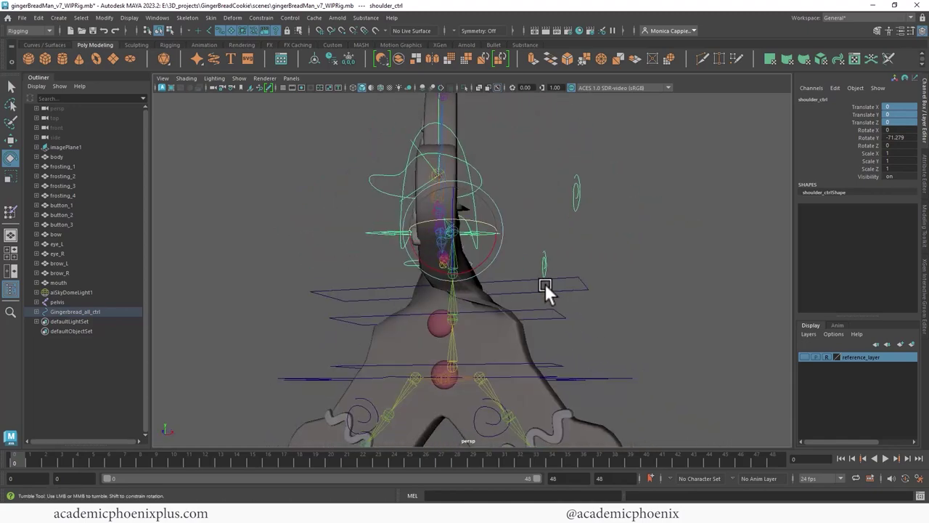
alt+drag(545, 290, 561, 318)
Select the spine2 control and rotate it about Y to test the torso's twist
click(589, 292)
click(562, 318)
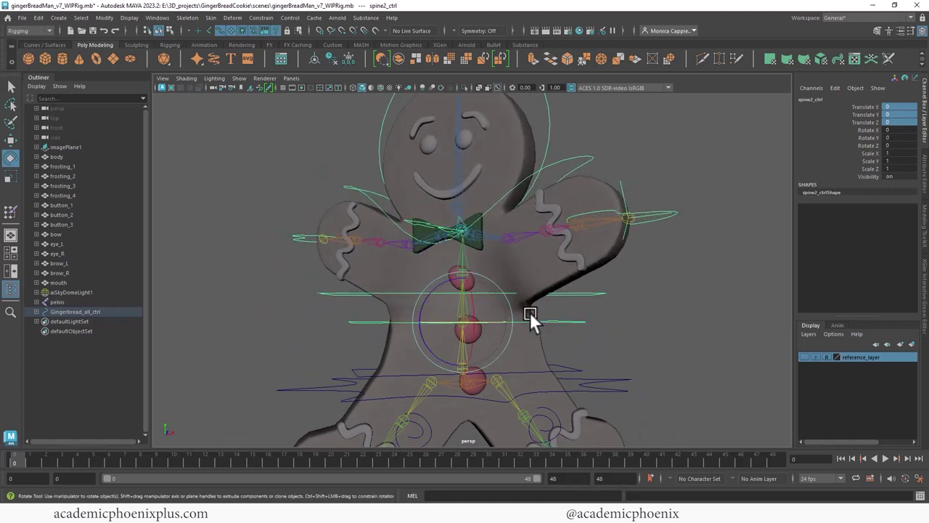
drag(486, 319, 521, 324)
Open the Paint Skin Weights tool on the twisted body mesh
click(527, 354)
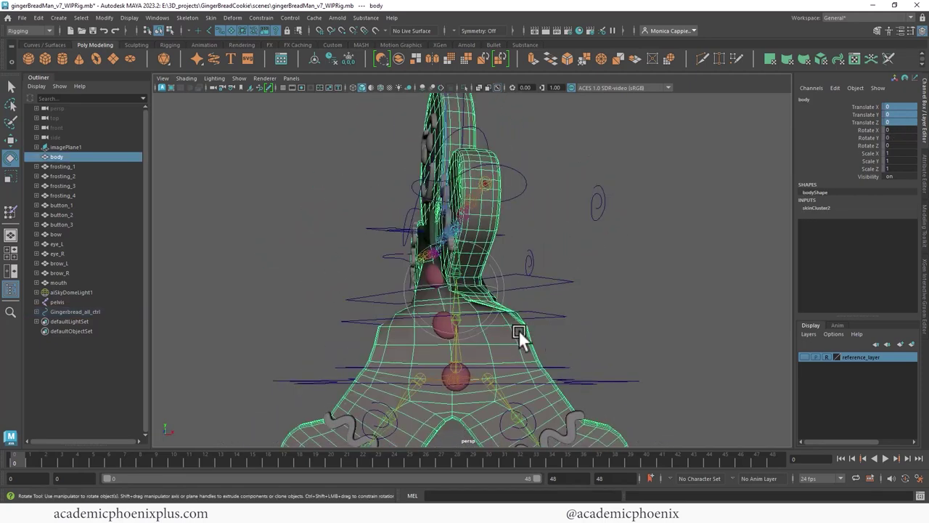
right_drag(518, 330, 461, 211)
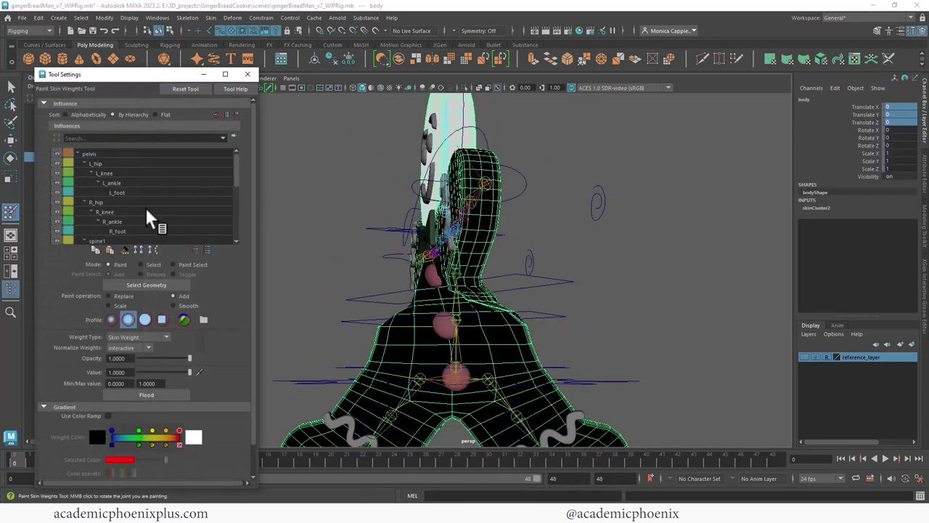
Smooth the spine2 influence over the whole body mesh with a Smooth flood
scroll(231, 176, down, 3)
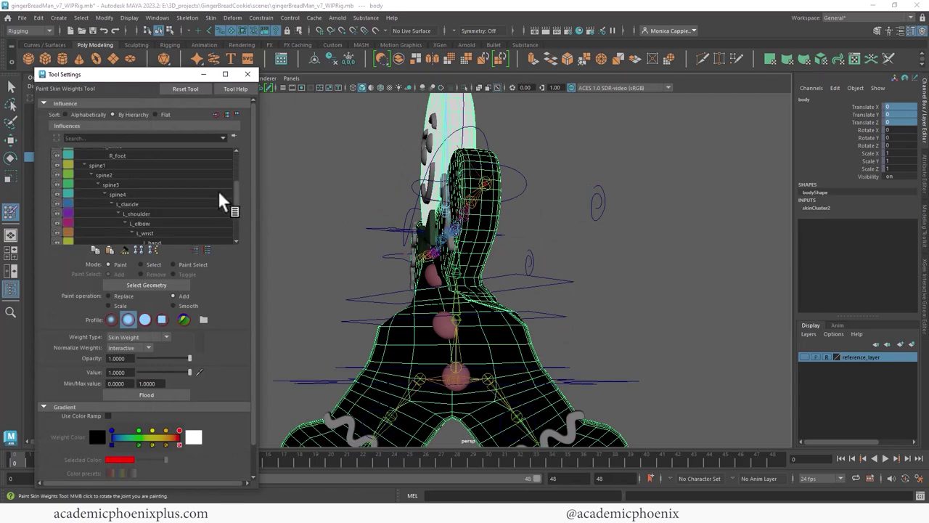
click(143, 175)
mouse_move(543, 249)
alt+mouse_down()
mouse_move(530, 257)
mouse_move(544, 254)
alt+mouse_up()
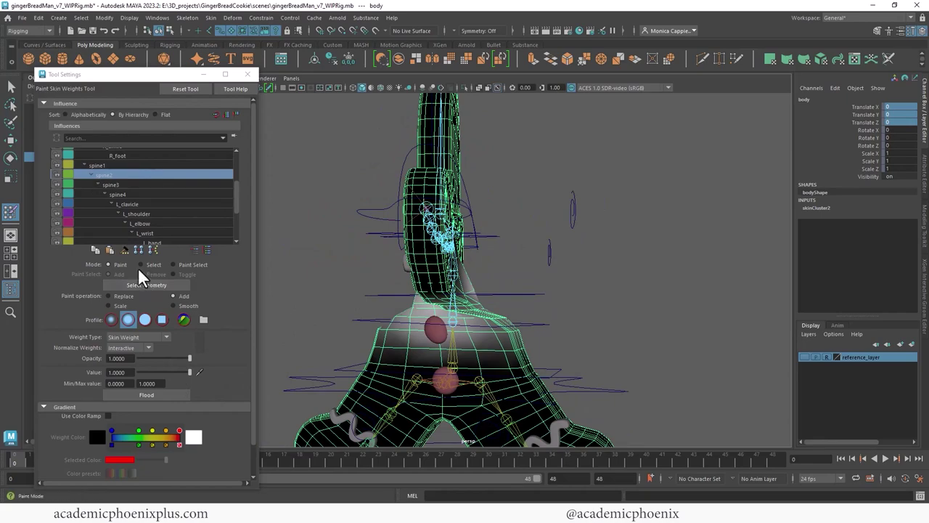
click(174, 305)
click(157, 395)
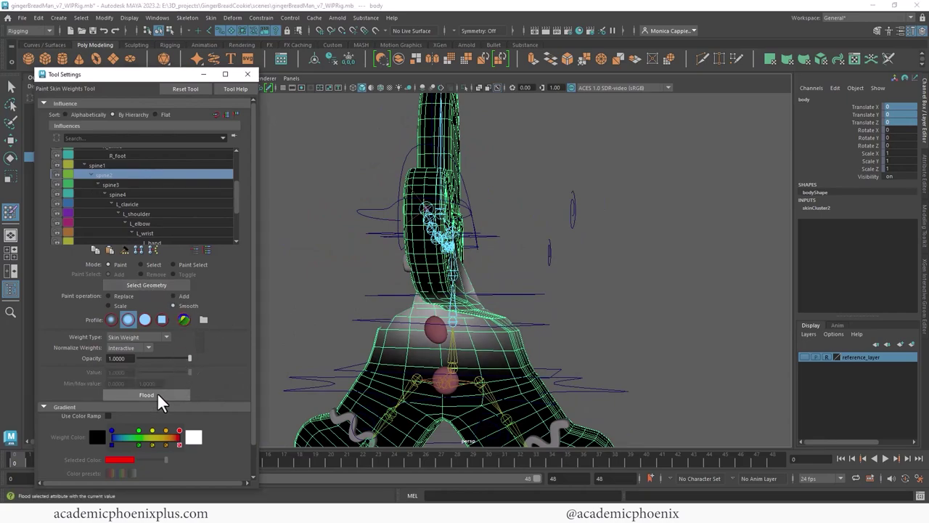
Smooth the spine3 influence over the body mesh by flooding it
click(158, 184)
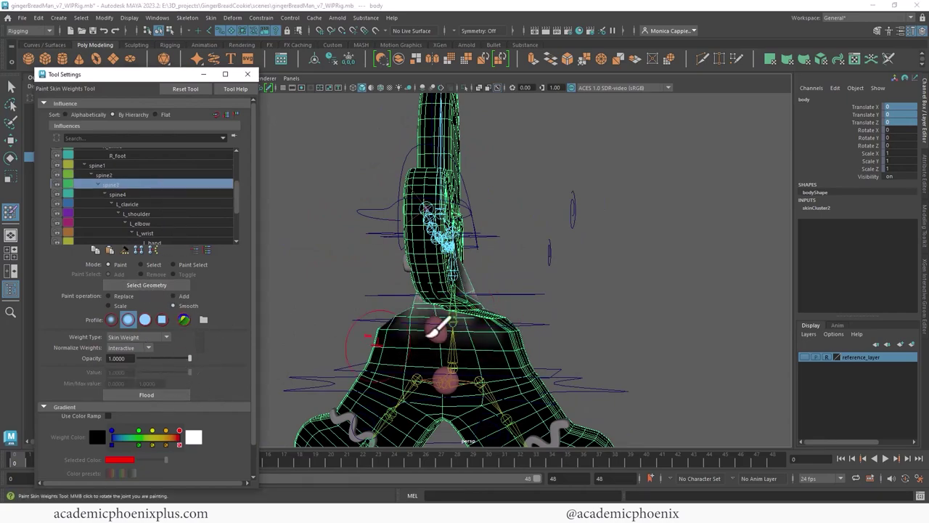
alt+drag(435, 321, 716, 277)
click(170, 396)
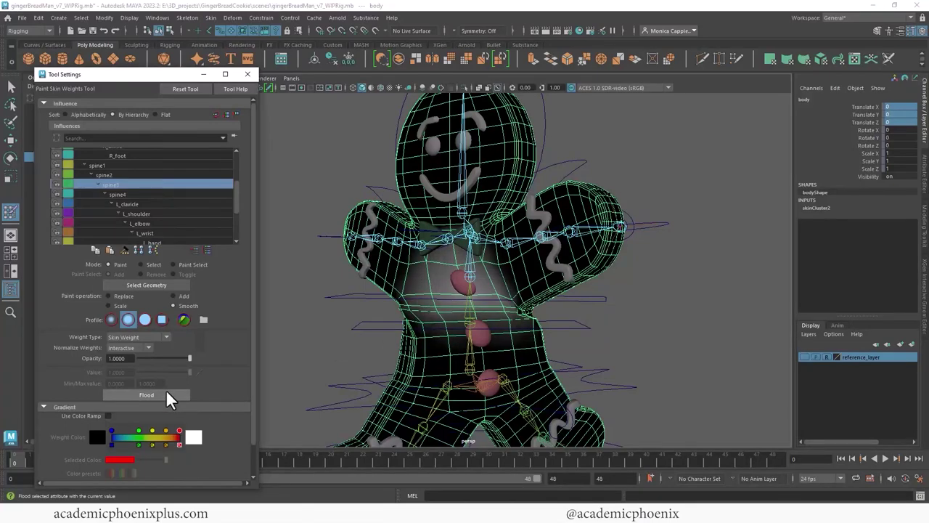
mouse_move(464, 334)
alt+mouse_down()
mouse_move(550, 326)
mouse_move(493, 336)
mouse_move(469, 291)
mouse_move(659, 315)
alt+mouse_up()
Flood the spine1 influence with Smooth to soften its weights around the waist
click(150, 166)
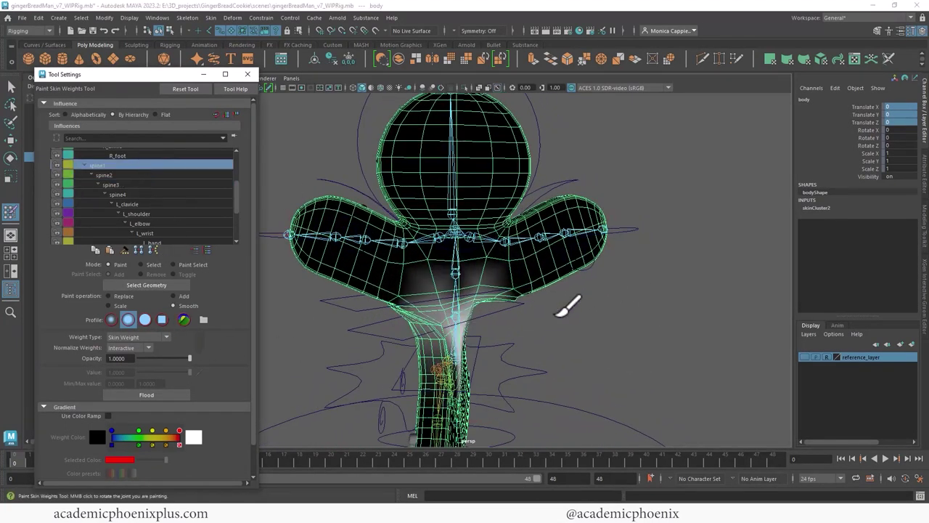
mouse_move(559, 312)
alt+mouse_down()
mouse_move(557, 293)
mouse_move(643, 353)
mouse_move(461, 335)
mouse_move(574, 326)
mouse_move(460, 315)
alt+mouse_up()
click(168, 392)
alt+right_drag(460, 315, 649, 320)
alt+drag(650, 319, 452, 282)
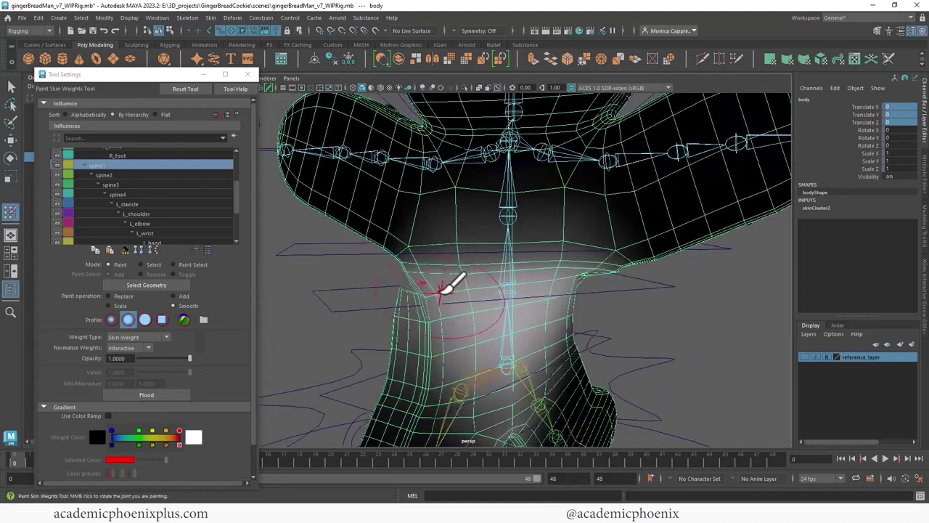
Review the spine2 and spine3 influences, and smooth the spine4 influence with a flood
click(140, 174)
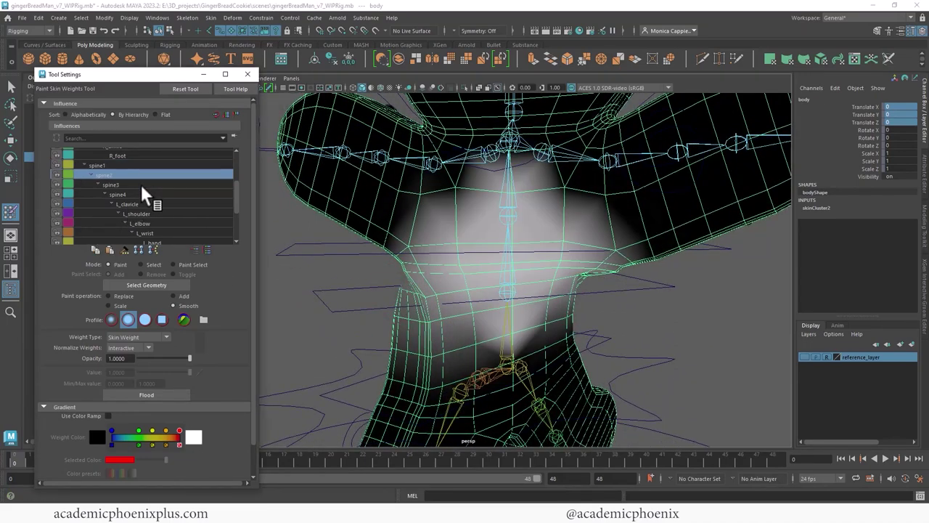
click(142, 184)
click(143, 193)
click(141, 394)
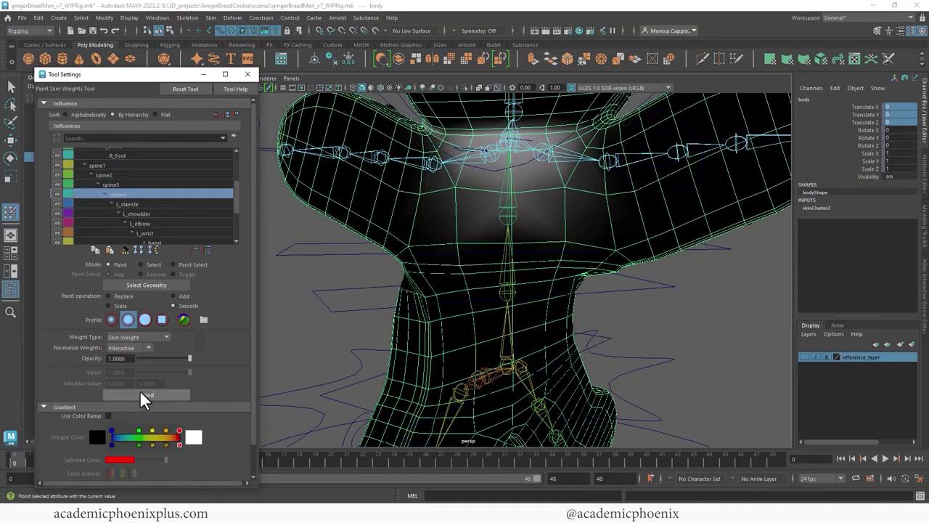
alt+drag(407, 305, 544, 292)
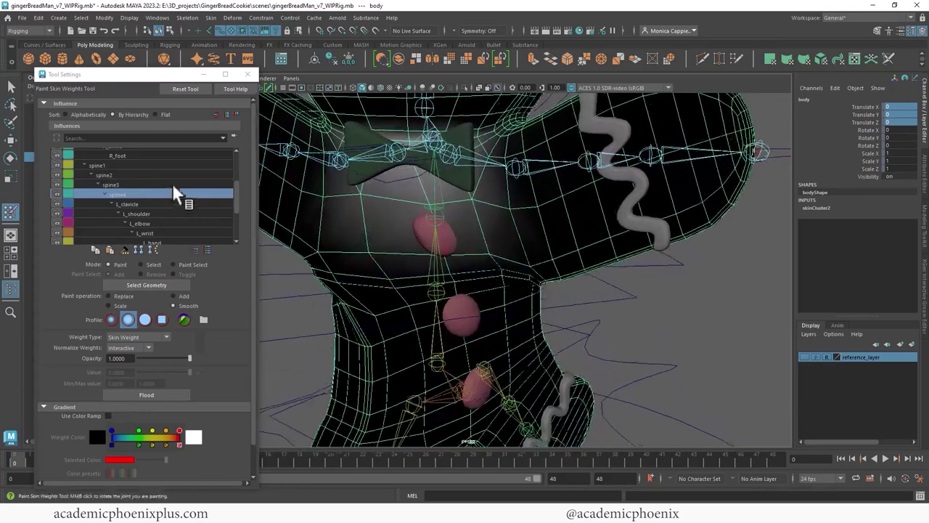
Smooth the L_clavicle influence over the body mesh by flooding it
click(163, 203)
click(162, 393)
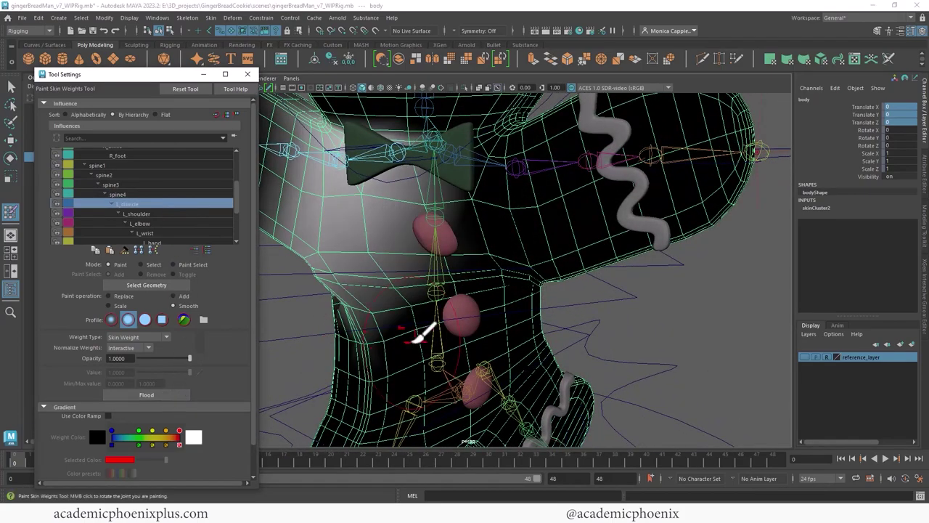
scroll(425, 326, down, 5)
mouse_move(407, 270)
alt+mouse_down()
mouse_move(431, 295)
mouse_move(449, 285)
alt+mouse_up()
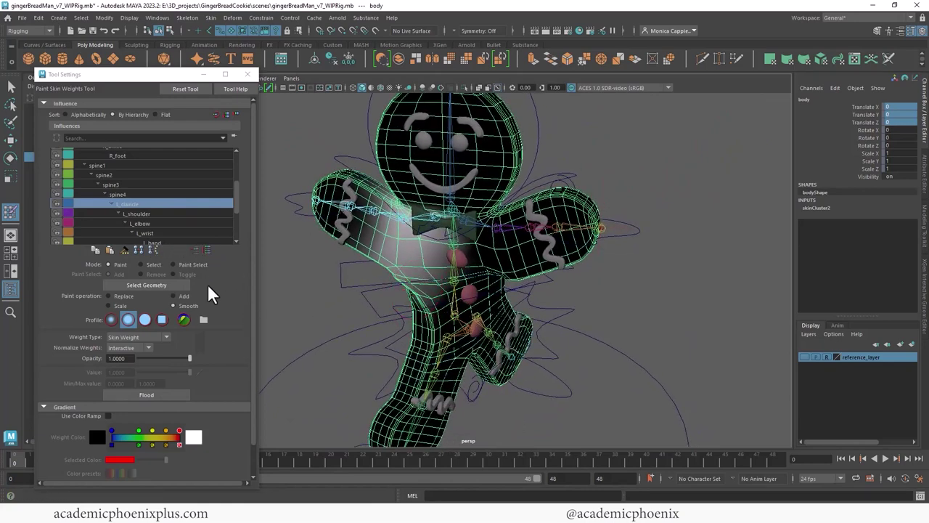
Use Replace at value 0 to clear stray L_clavicle and L_shoulder weights from the torso below the armpit
click(121, 297)
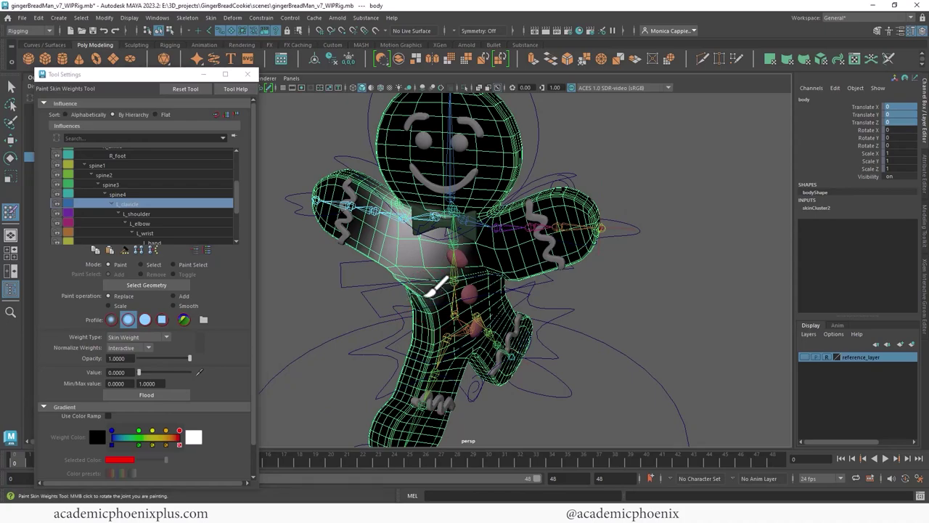
alt+drag(435, 286, 544, 286)
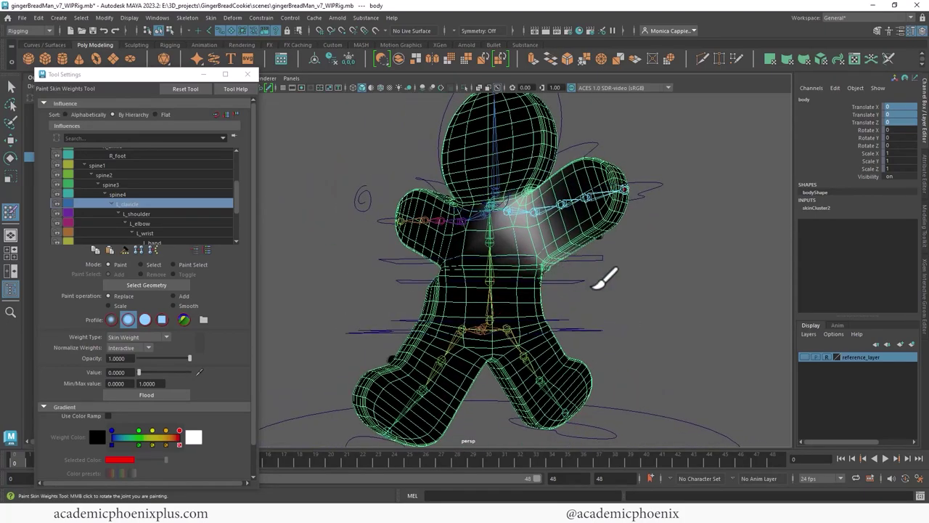
alt+drag(604, 278, 453, 274)
alt+drag(385, 285, 414, 307)
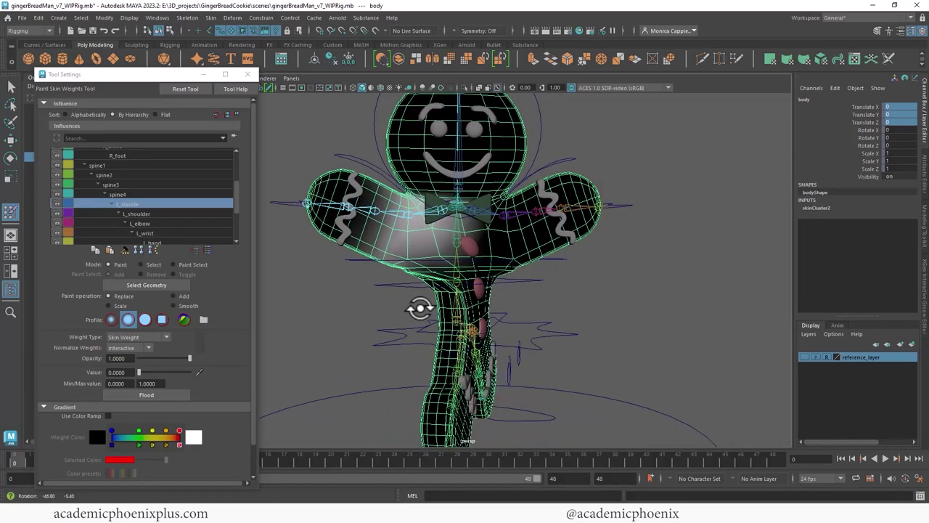
click(171, 214)
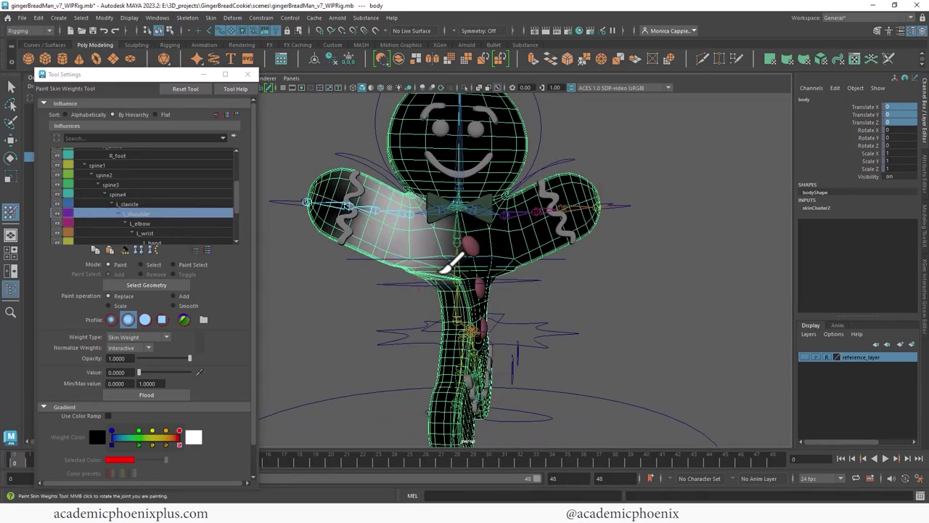
alt+drag(446, 264, 631, 305)
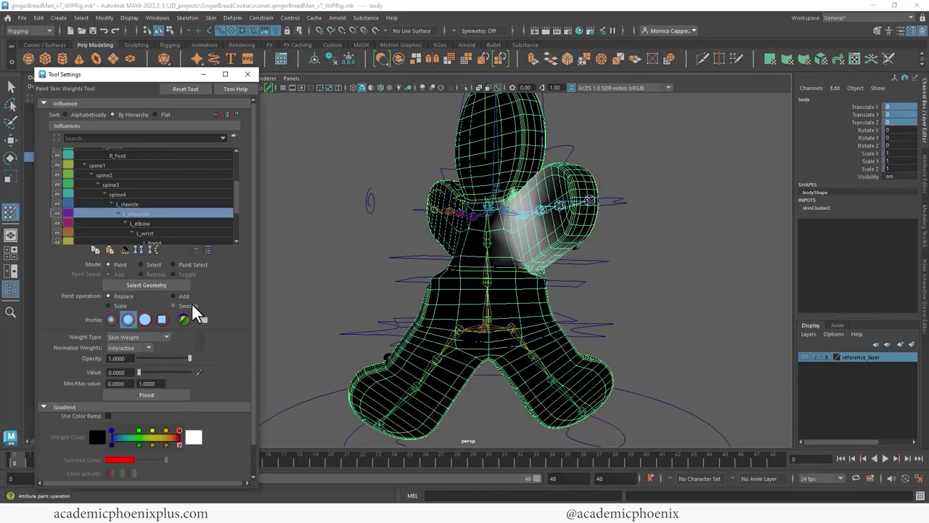
Flood the L_shoulder and L_clavicle influences with Smooth to blend their weights
click(189, 305)
click(159, 395)
click(142, 204)
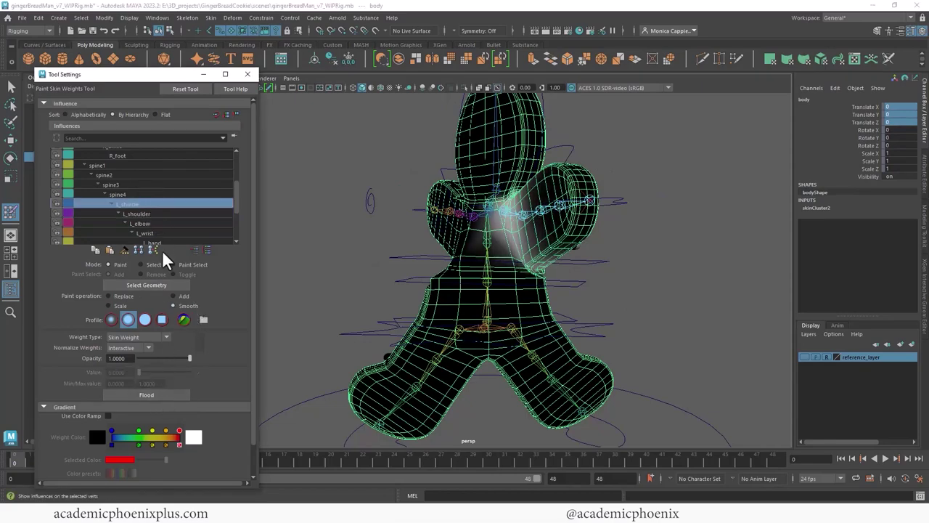
click(159, 395)
mouse_move(528, 276)
alt+mouse_down()
mouse_move(570, 280)
mouse_move(529, 290)
alt+mouse_up()
Paint spine2 weight onto the front and side of the waist with Add at a value of about 0.25
click(163, 195)
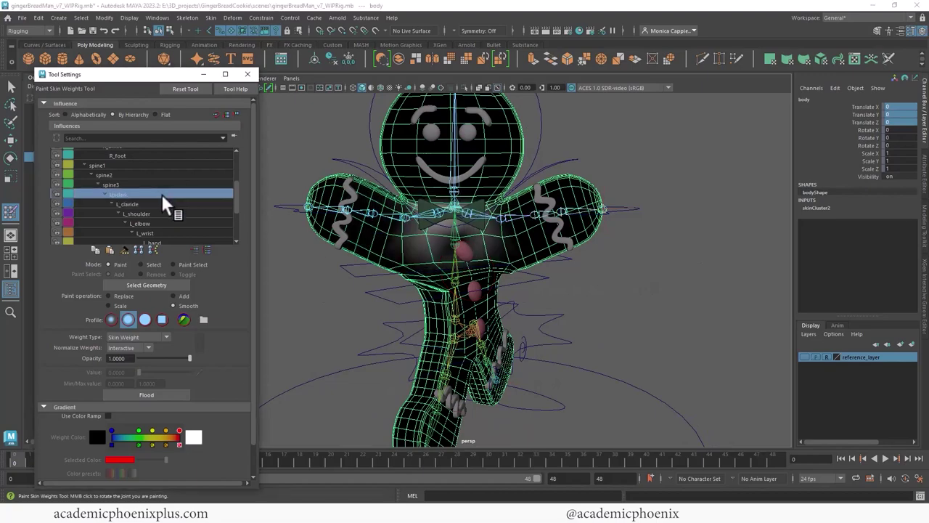
click(160, 184)
click(163, 175)
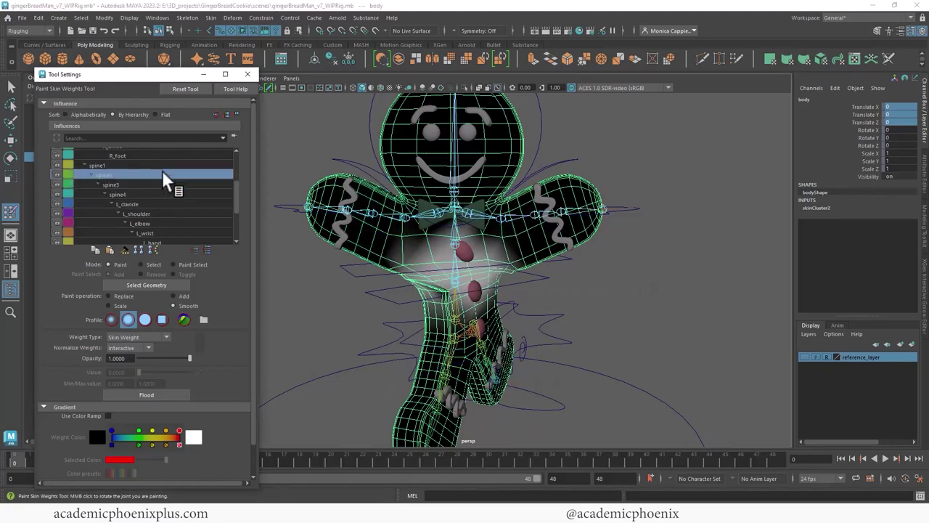
alt+drag(312, 240, 475, 275)
alt+right_drag(475, 274, 639, 283)
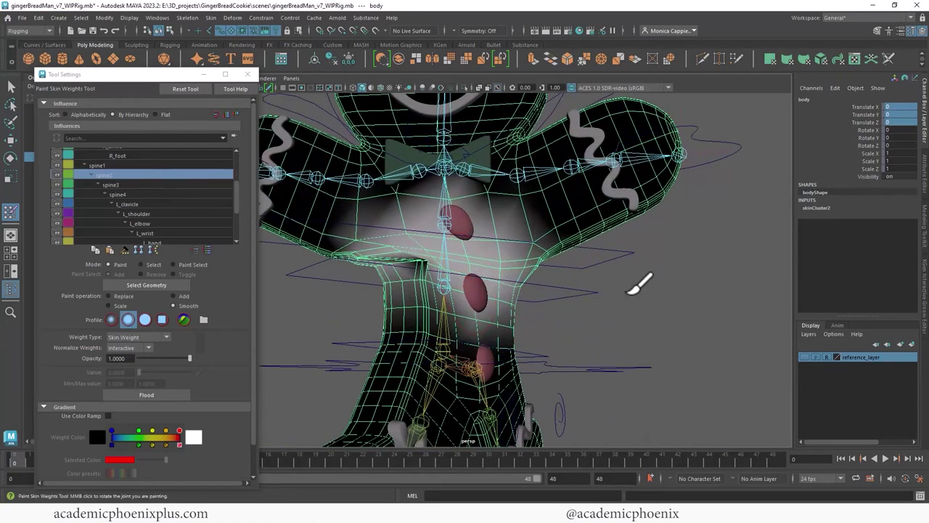
alt+drag(638, 283, 426, 322)
click(188, 296)
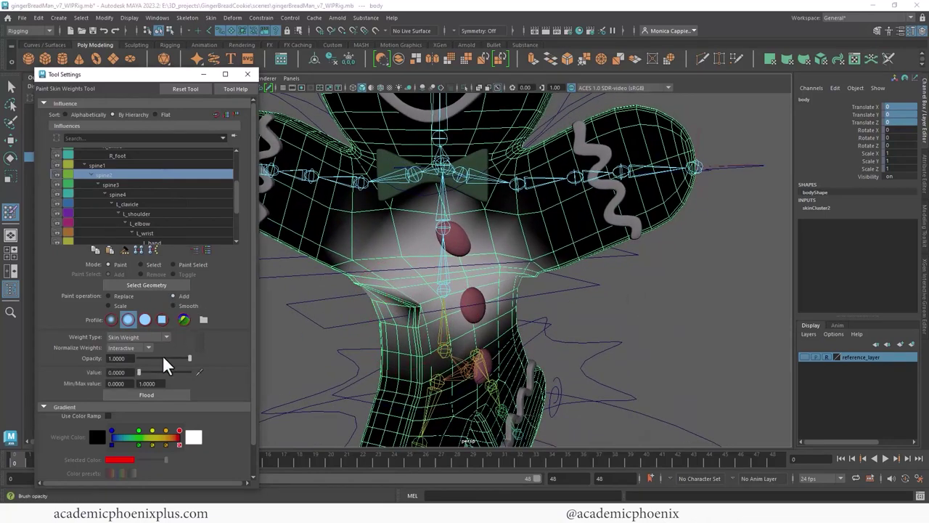
mouse_move(171, 354)
mouse_down()
mouse_move(149, 356)
mouse_move(191, 356)
mouse_move(151, 369)
mouse_up()
drag(426, 305, 399, 312)
alt+right_drag(442, 308, 378, 305)
drag(379, 305, 370, 302)
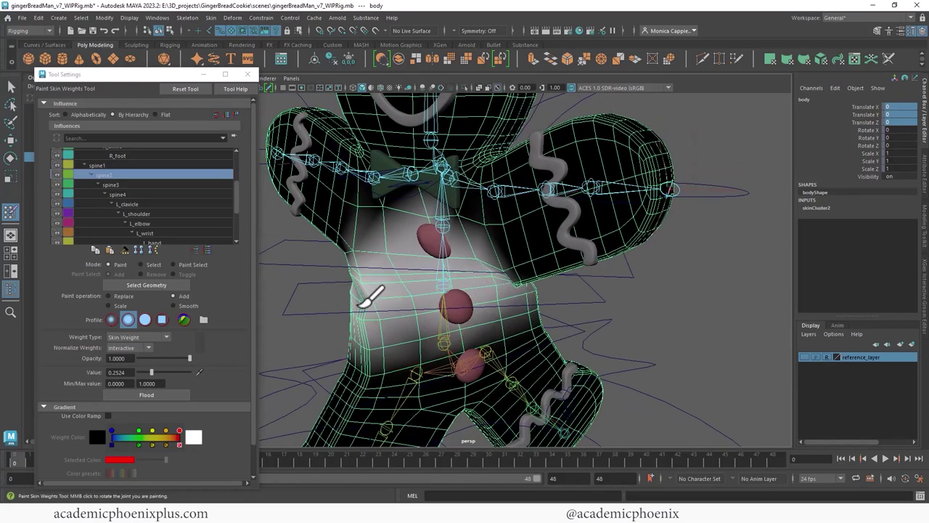
Continue adding spine2 weight around the back and opposite side of the waist
alt+right_drag(370, 303, 425, 311)
mouse_move(426, 312)
alt+mouse_down()
mouse_move(508, 278)
mouse_move(415, 290)
mouse_move(397, 309)
mouse_move(339, 297)
mouse_move(351, 309)
mouse_move(426, 299)
alt+mouse_up()
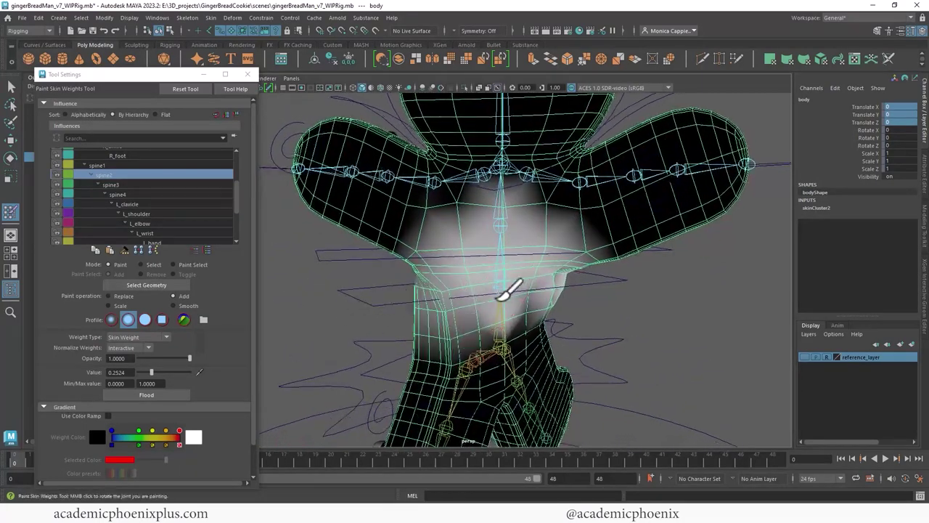
alt+drag(560, 280, 584, 296)
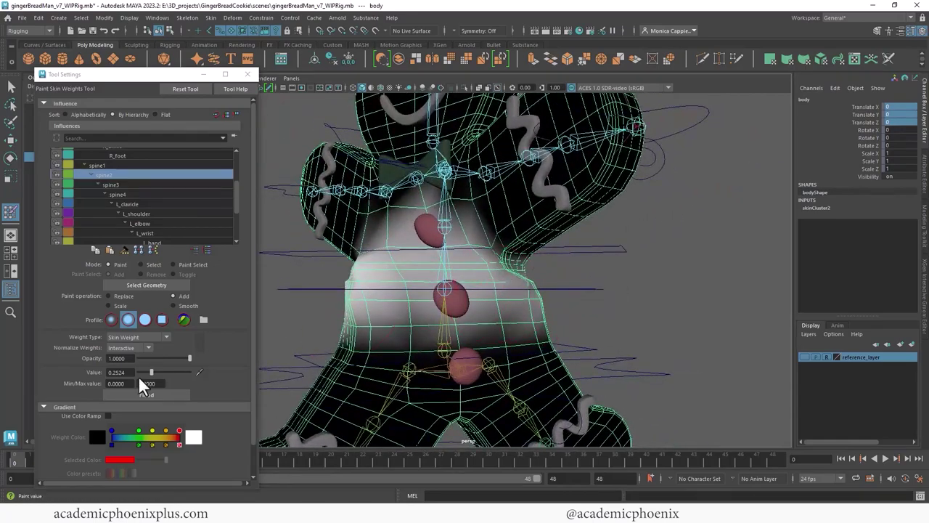
Flood the repainted spine2 influence with Smooth to blend the added weights
click(173, 305)
click(153, 394)
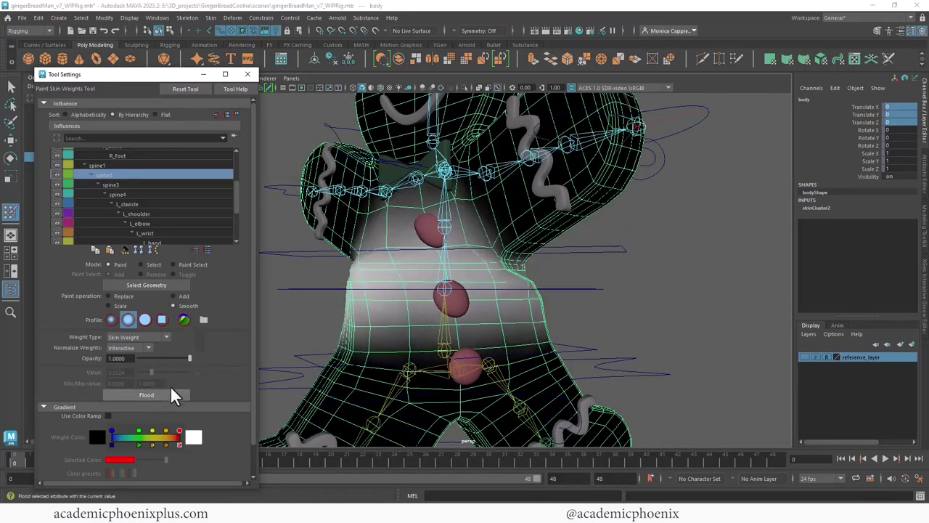
mouse_move(406, 341)
alt+mouse_down()
mouse_move(472, 327)
mouse_move(457, 302)
alt+mouse_up()
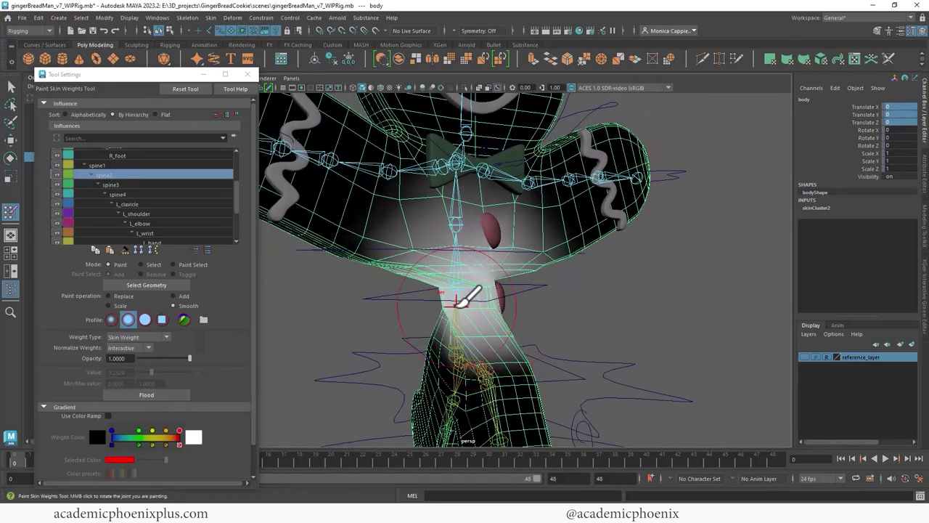
Paint spine3 weight onto both sides of the waist with Add at a value of about 0.25
click(149, 185)
alt+drag(290, 268, 298, 290)
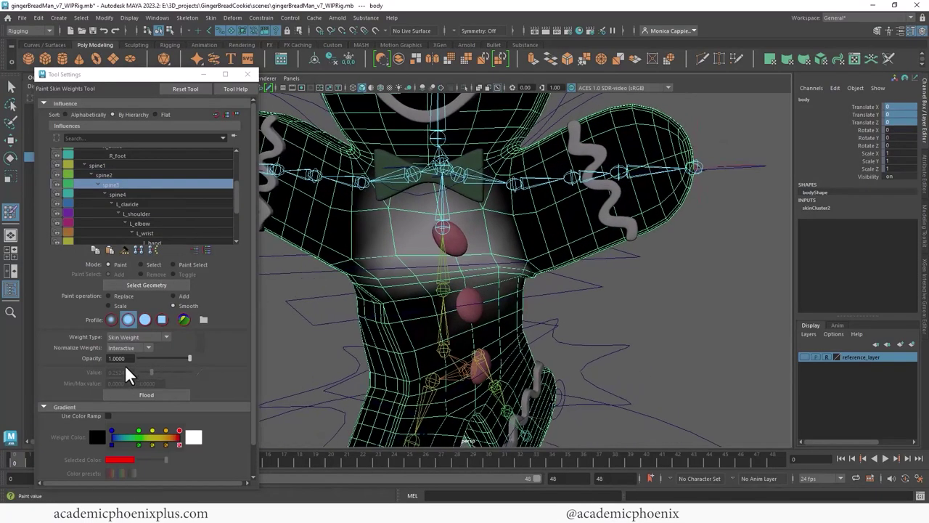
click(182, 295)
mouse_move(371, 307)
alt+mouse_down()
mouse_move(476, 287)
mouse_move(554, 291)
alt+mouse_up()
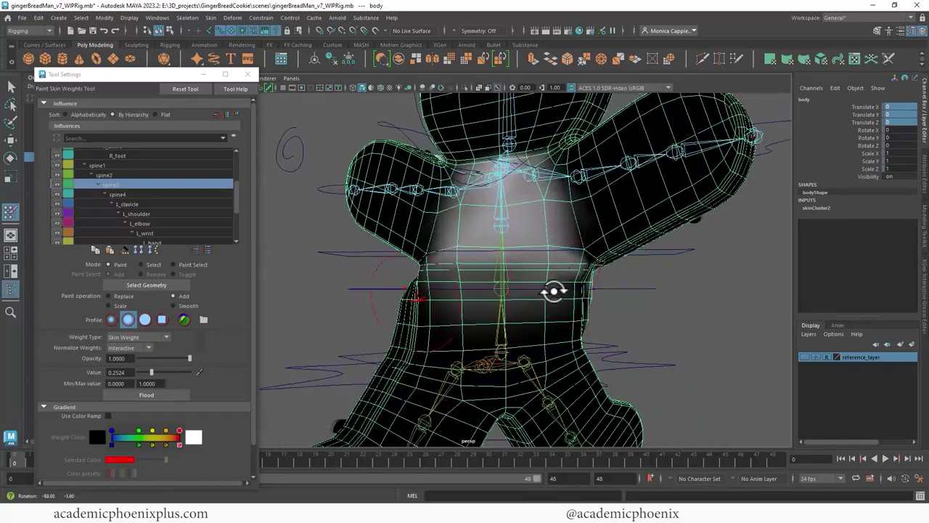
alt+drag(428, 274, 399, 283)
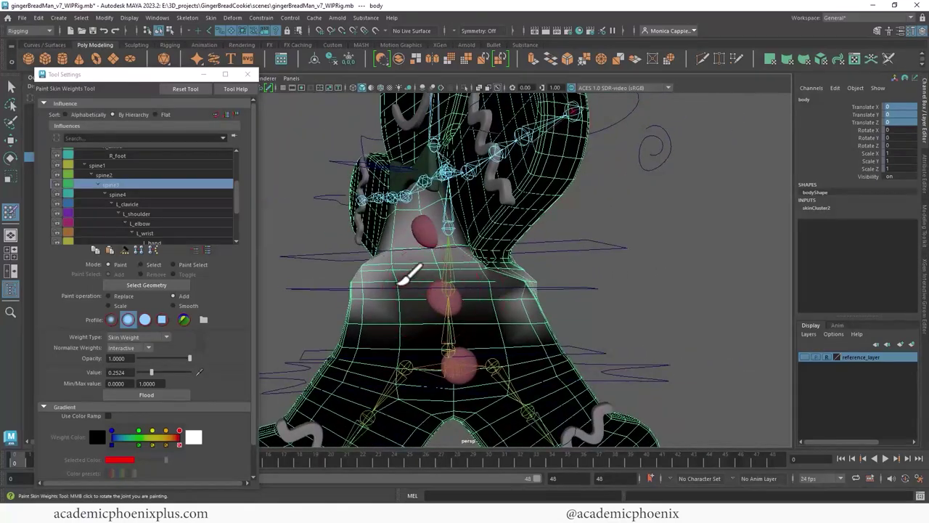
Undo the accidental Add flood on spine3 and flood that influence twice with Smooth instead
click(153, 392)
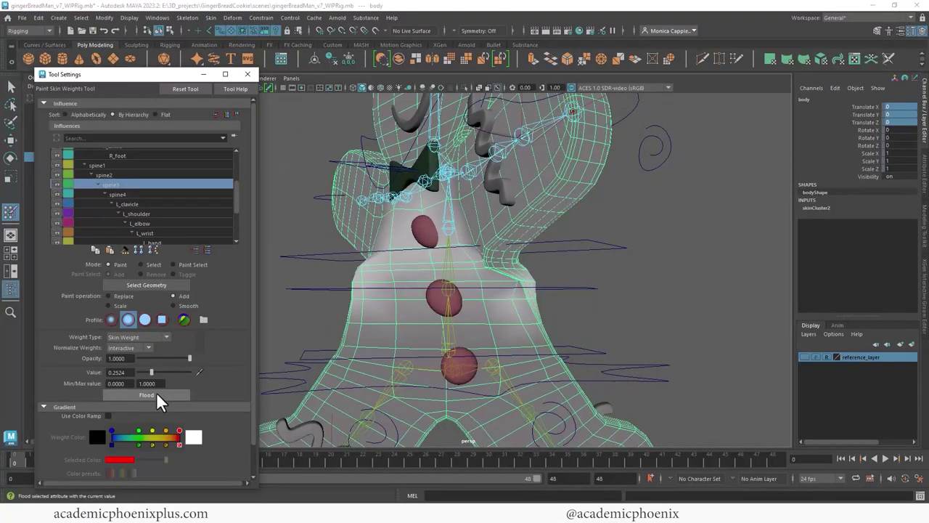
key(ctrl+z)
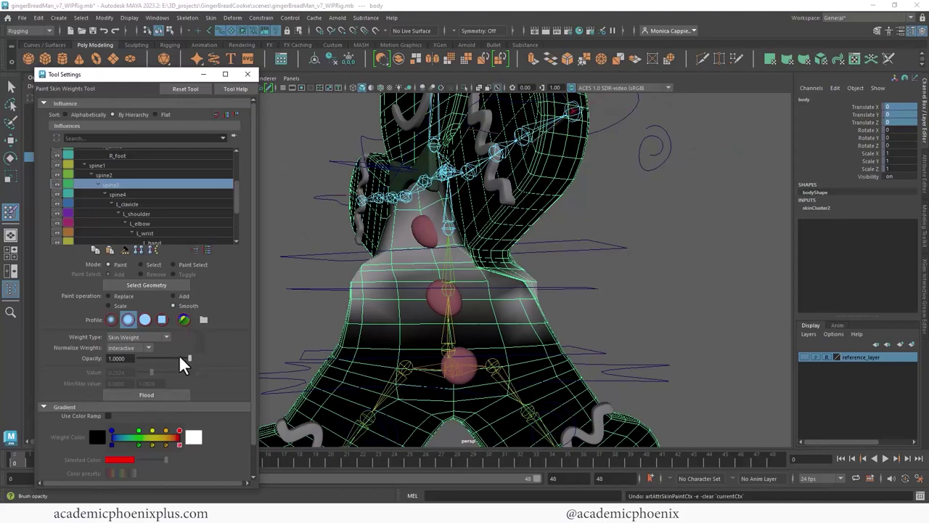
click(155, 394)
click(155, 394)
mouse_move(649, 286)
alt+mouse_down()
mouse_move(433, 297)
mouse_move(497, 265)
alt+mouse_up()
Paint spine1 weight onto the lower torso all around with Add at a value of about 0.25
click(148, 174)
click(146, 165)
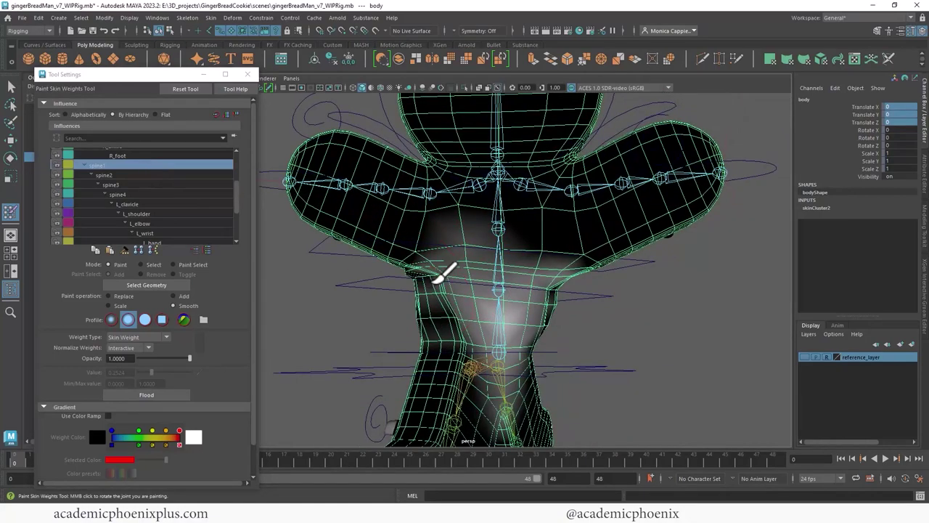
click(181, 296)
alt+drag(508, 295, 283, 330)
mouse_move(307, 294)
alt+mouse_down()
mouse_move(624, 305)
mouse_move(562, 307)
mouse_move(523, 266)
alt+mouse_up()
Undo the accidental Add flood on spine1 and set the paint operation to Smooth
click(172, 395)
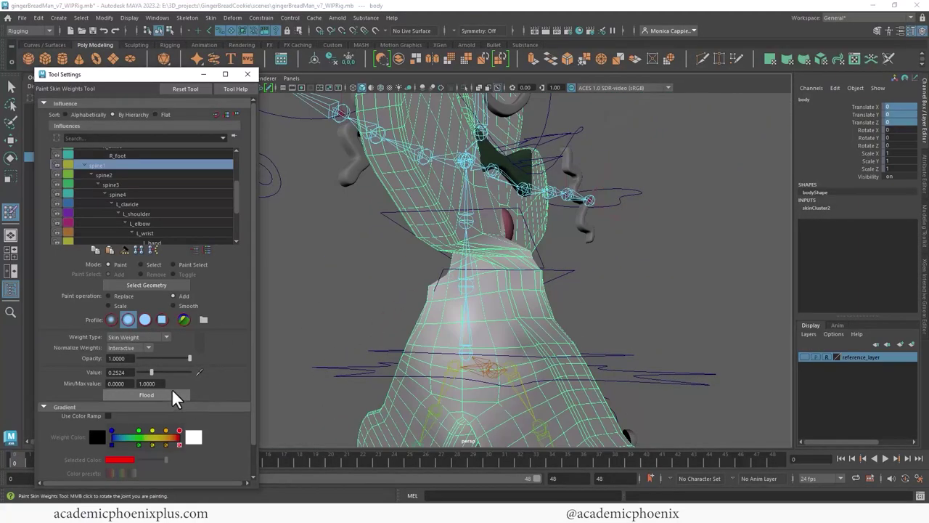
key(ctrl+z)
click(185, 306)
alt+drag(348, 319, 492, 305)
Flood the spine2, spine3 and spine4 influences one after another with Smooth
click(146, 175)
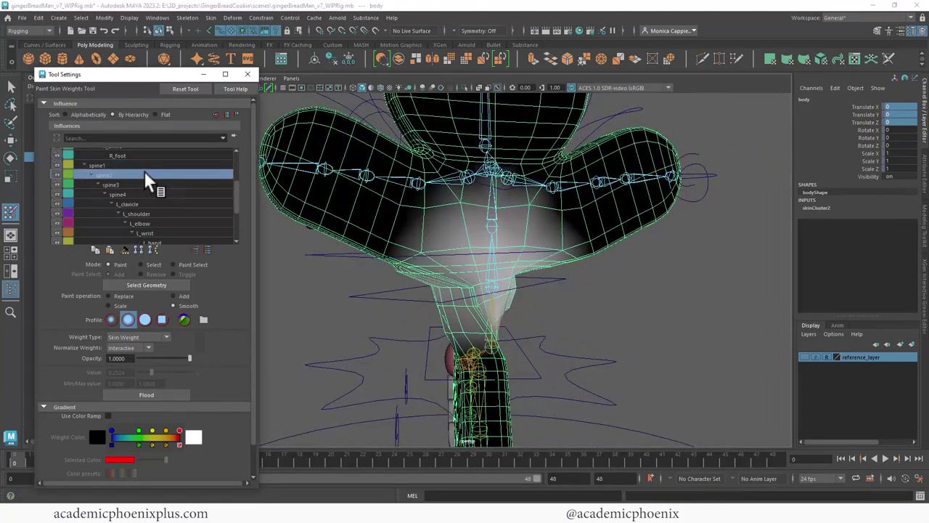
click(146, 395)
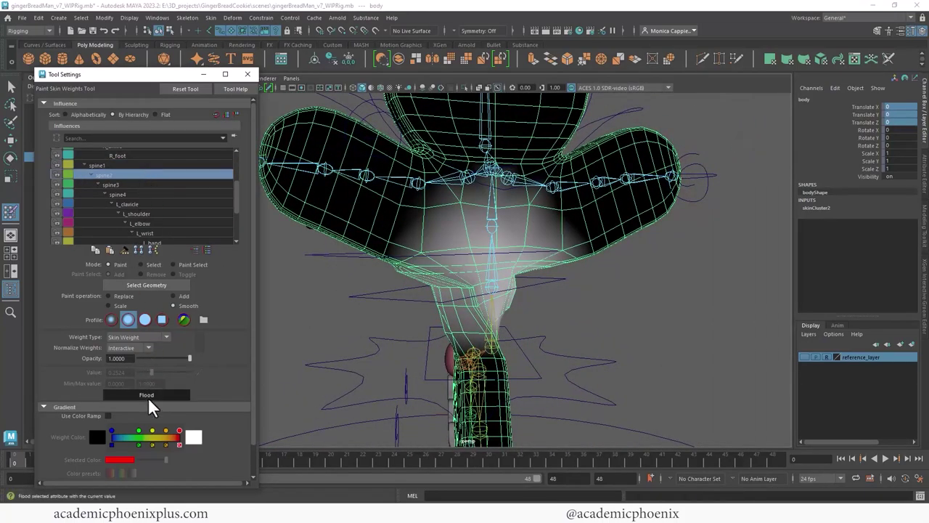
click(141, 186)
click(152, 396)
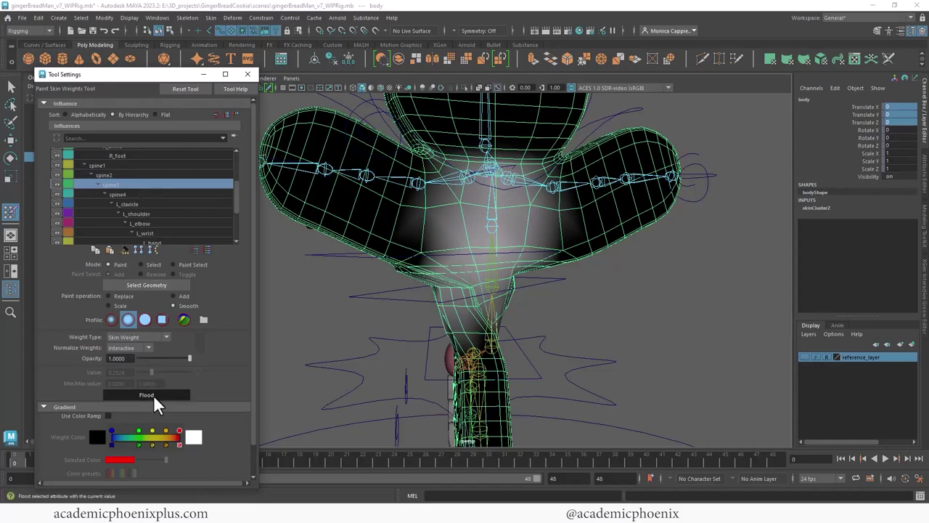
click(160, 194)
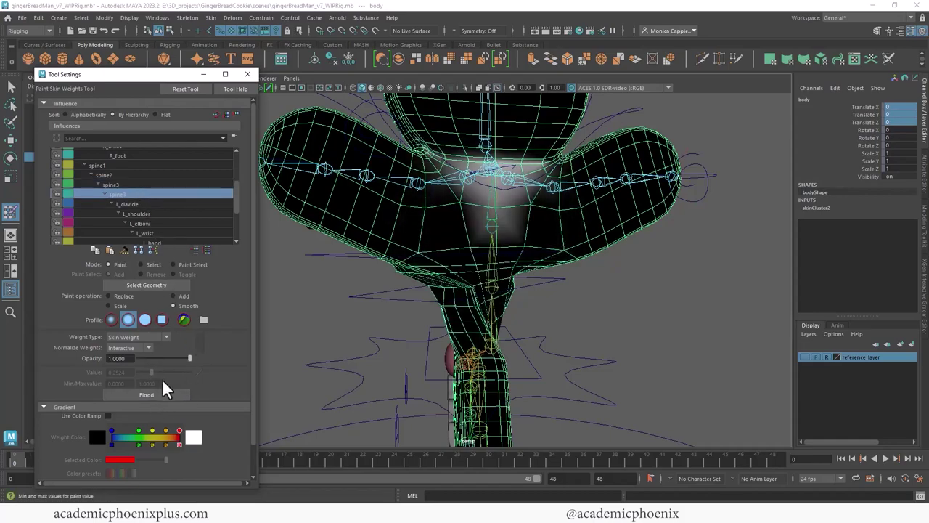
click(185, 394)
Paint more spine3 weight onto the back and side of the waist with Add at a value of about 0.25
mouse_move(341, 319)
alt+mouse_down()
mouse_move(503, 315)
mouse_move(464, 331)
alt+mouse_up()
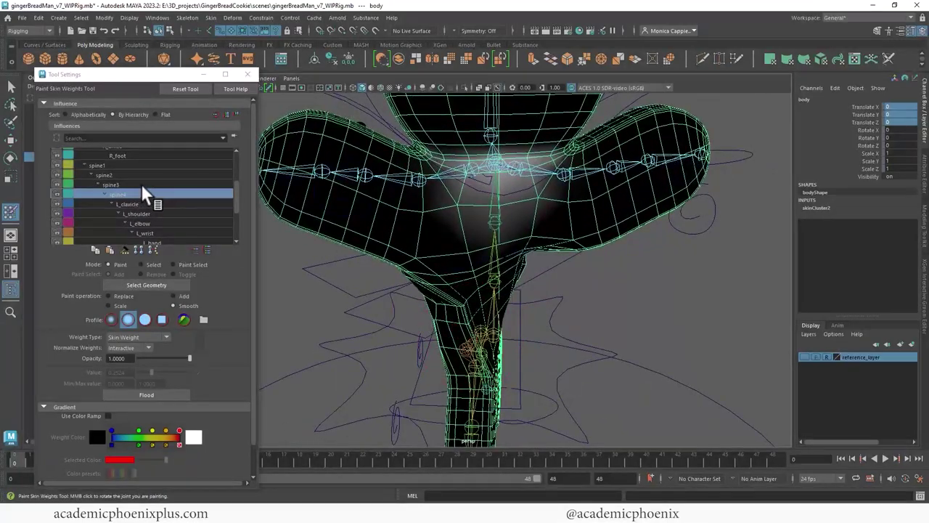
click(143, 184)
click(183, 295)
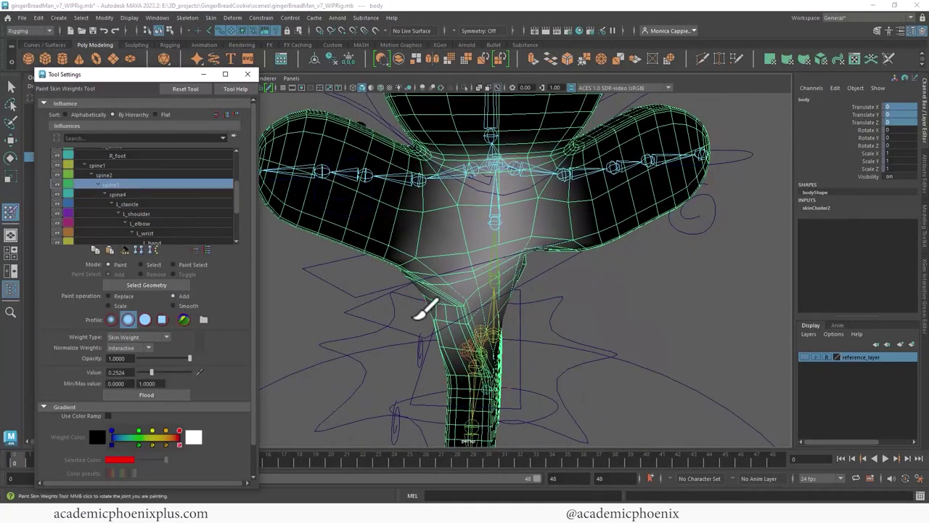
mouse_move(519, 312)
mouse_down()
mouse_move(437, 313)
mouse_move(504, 296)
mouse_move(432, 280)
mouse_move(535, 299)
mouse_move(516, 285)
mouse_move(599, 291)
mouse_move(491, 301)
mouse_up()
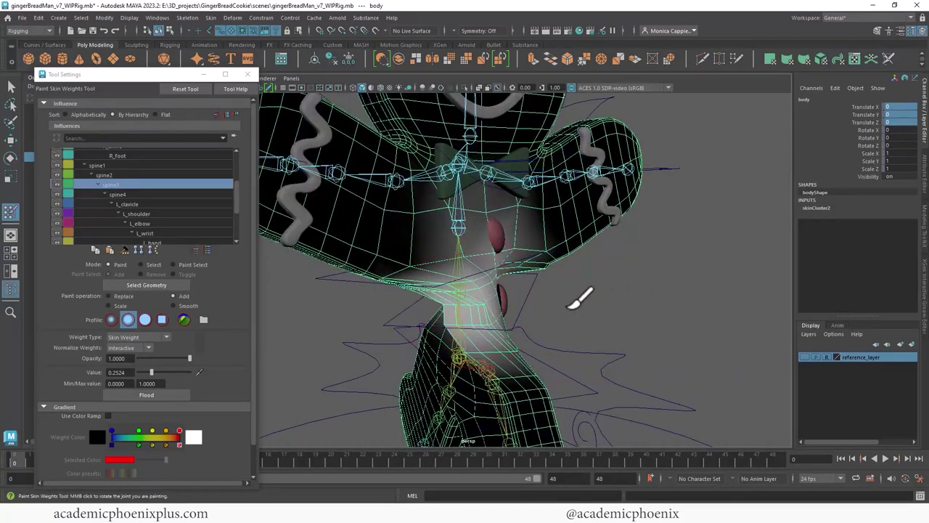
mouse_move(581, 300)
alt+mouse_down()
mouse_move(457, 279)
mouse_move(544, 274)
mouse_move(409, 297)
mouse_move(520, 295)
mouse_move(476, 262)
mouse_move(645, 276)
mouse_move(587, 263)
alt+mouse_up()
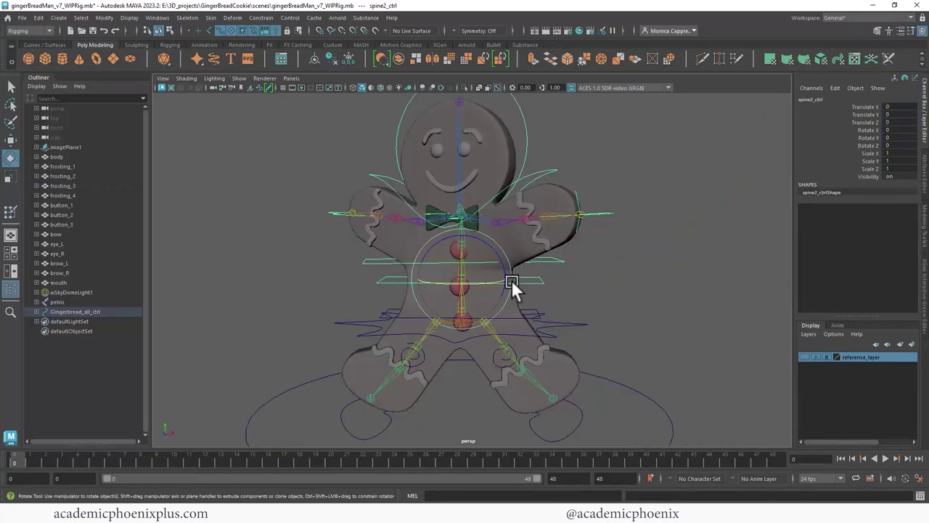
Twist the spine controls to test the torso's deformation, and reset Rotate Y to 0 on the shoulder, spine3 and spine2 controls
mouse_move(510, 278)
mouse_down()
mouse_move(468, 284)
mouse_move(528, 277)
mouse_move(476, 278)
mouse_move(500, 278)
mouse_up()
click(577, 172)
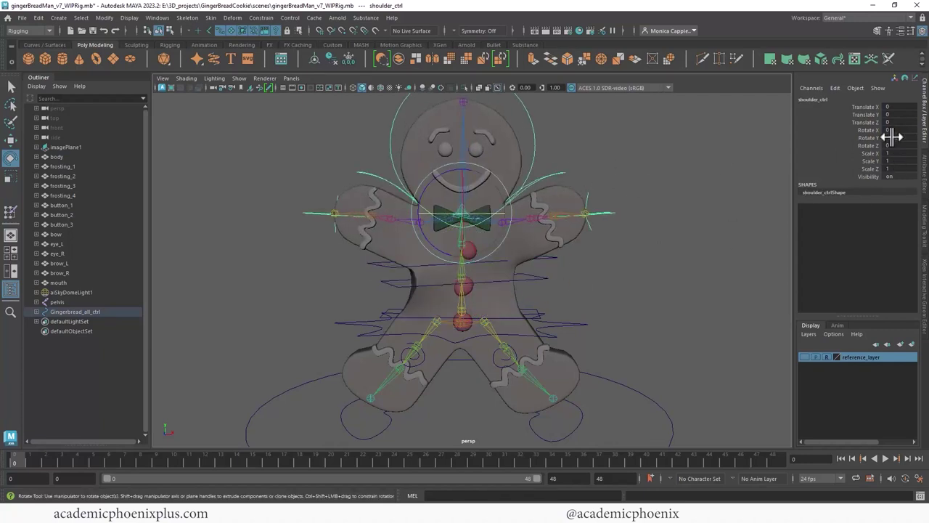
click(731, 220)
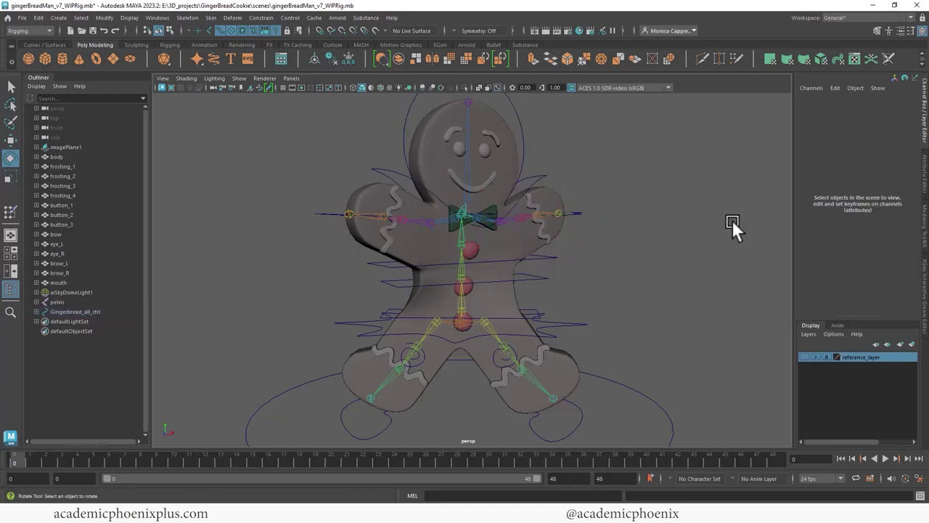
click(549, 254)
text(0)
key(Return)
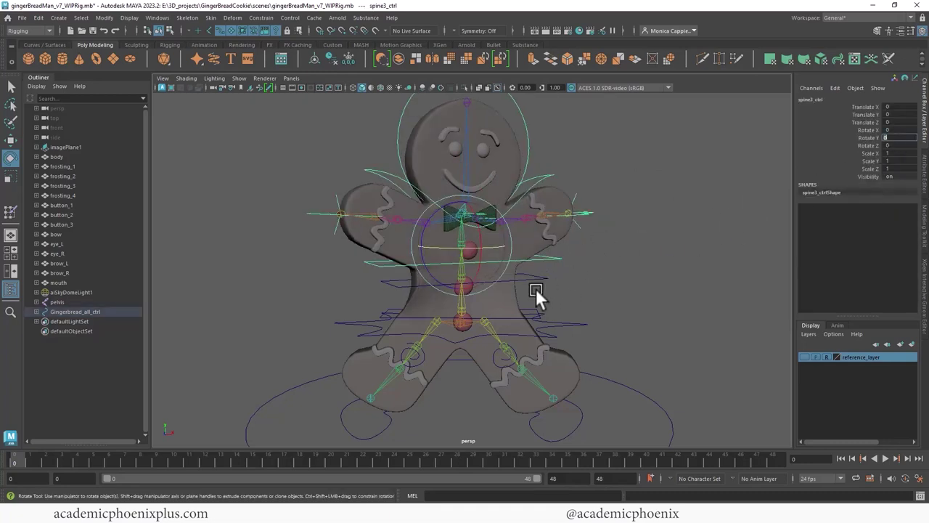
click(532, 278)
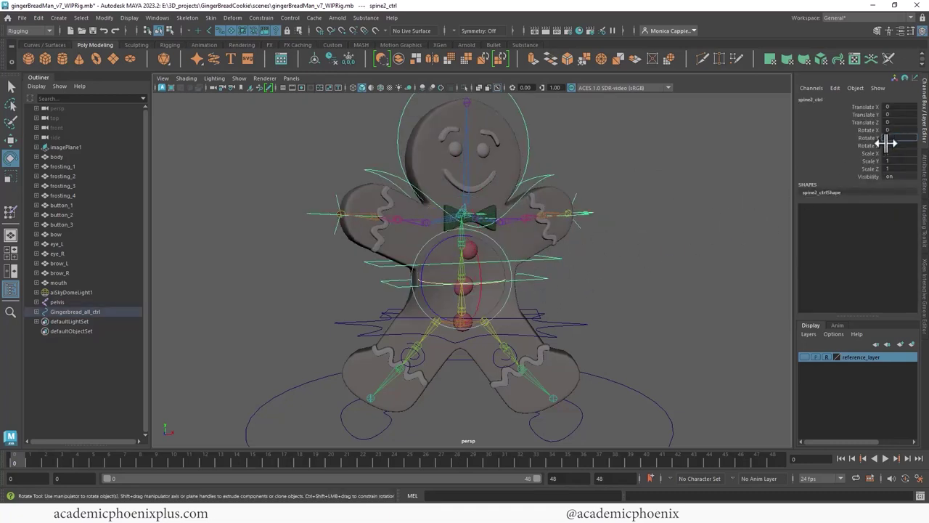
text(0)
key(Return)
Rotate the pelvis control to test the hip deformation and undo the rotation
click(535, 312)
drag(522, 314, 476, 326)
key(ctrl+z)
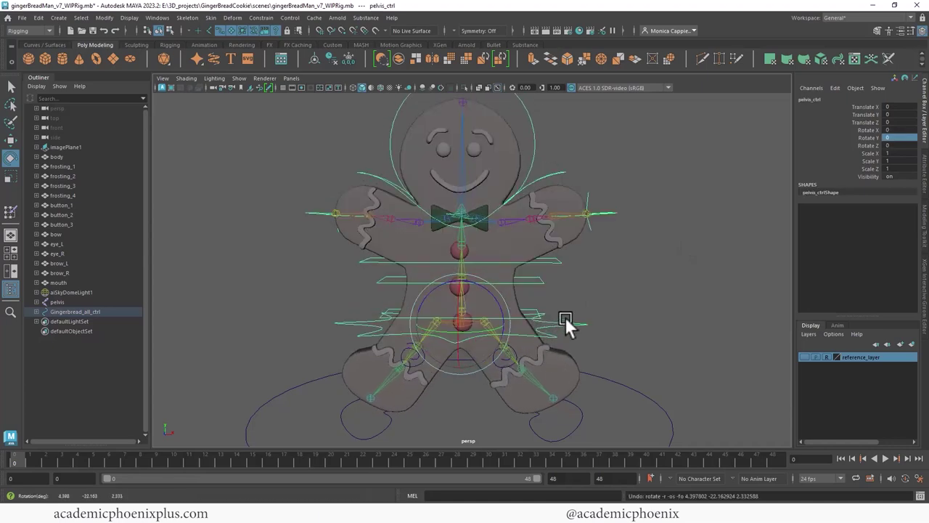
Twist the spine1 control to test the lower torso's deformation and undo the changes
click(534, 321)
key(w)
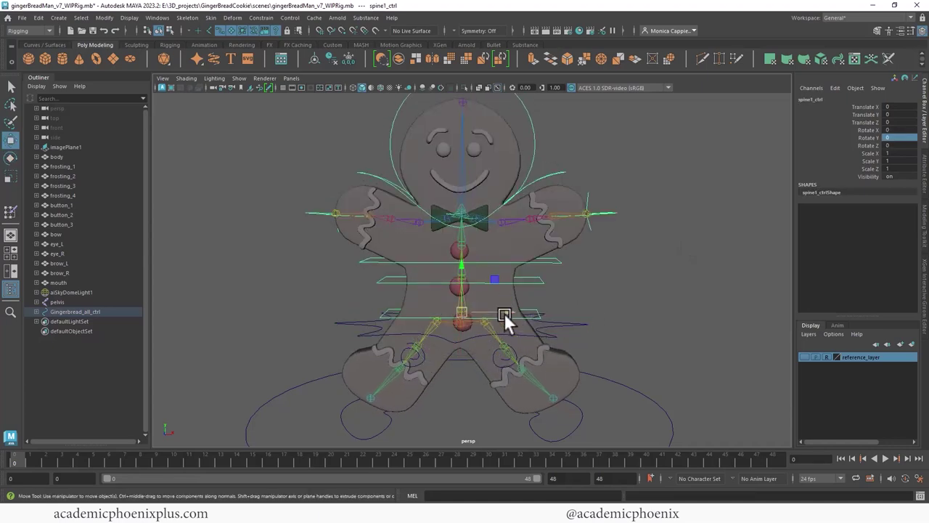
drag(504, 313, 546, 325)
key(ctrl+z)
key(ctrl+z)
key(ctrl+z)
key(ctrl+z)
key(e)
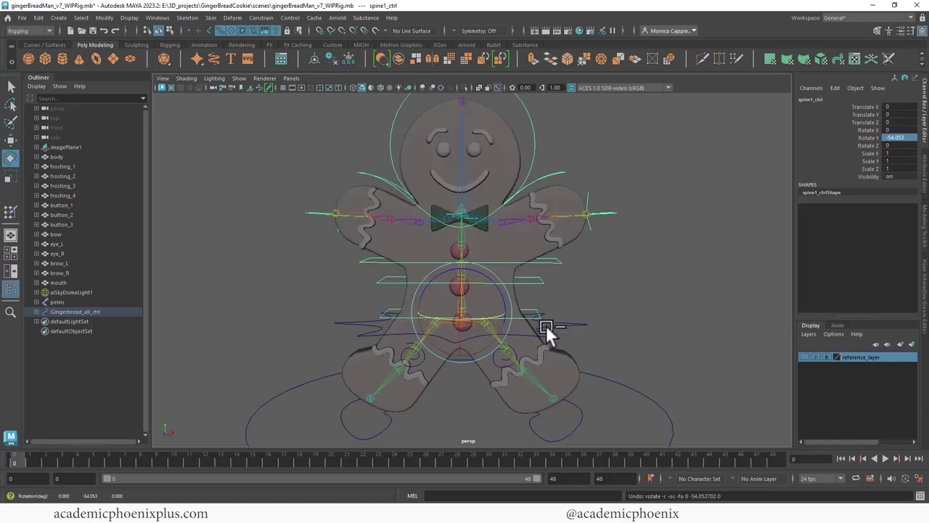
Rotate the pelvis control once more and reset its Rotate Y to 0
click(464, 333)
drag(464, 333, 465, 310)
key(w)
key(ctrl+z)
alt+middle_drag(603, 310, 622, 243)
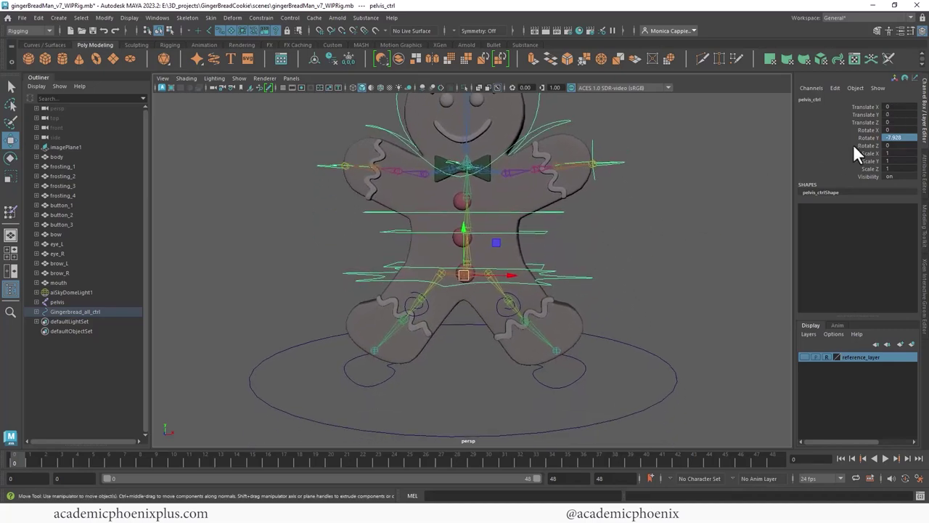
key(Return)
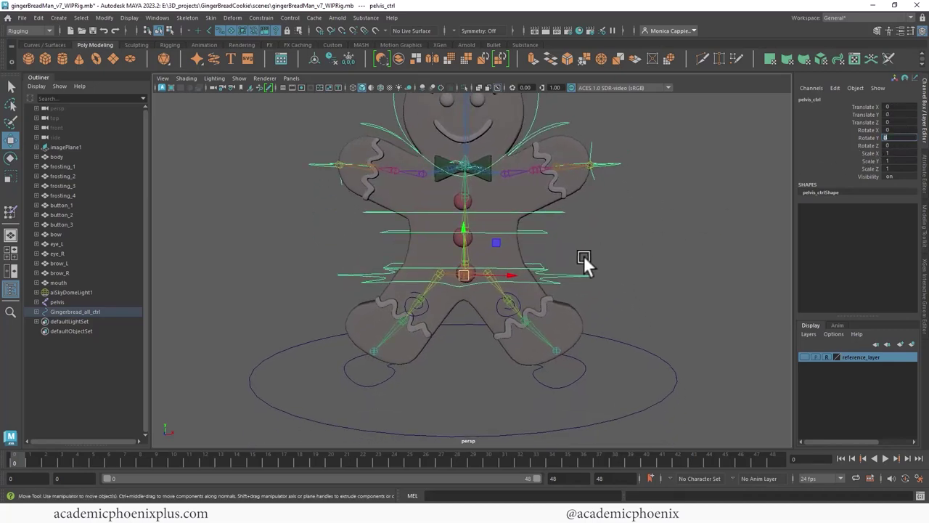
Move the left foot control to about X -1.63, Y 0.15, Z 0.49 to test the leg and button deformation
click(540, 274)
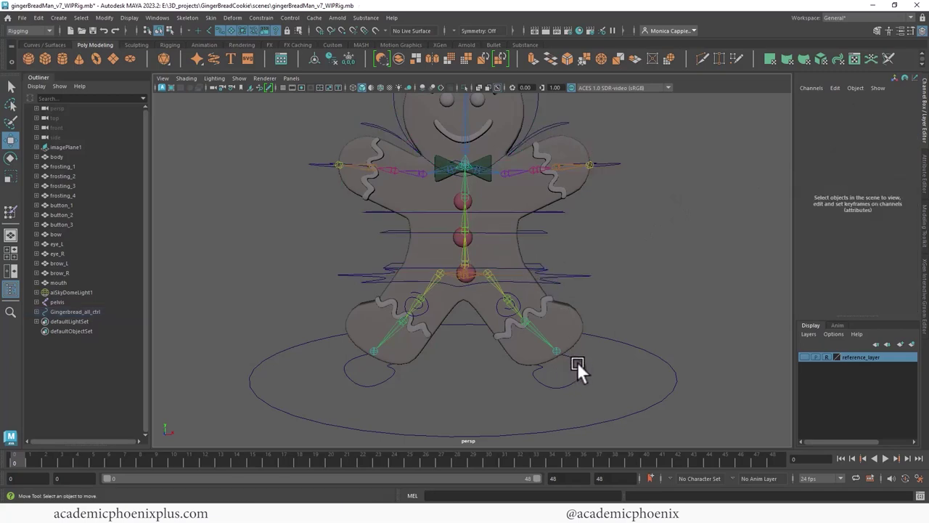
click(576, 386)
drag(533, 323, 528, 253)
alt+right_drag(528, 253, 622, 253)
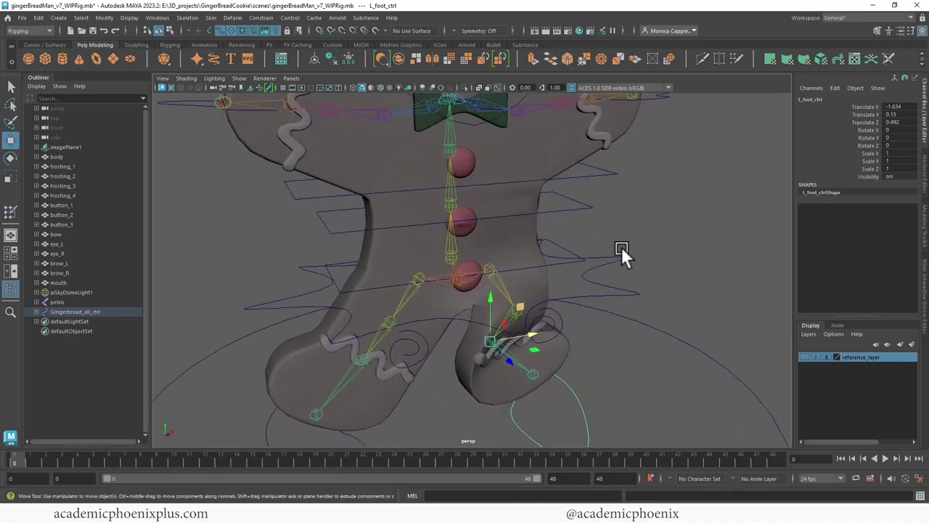
alt+drag(622, 253, 486, 262)
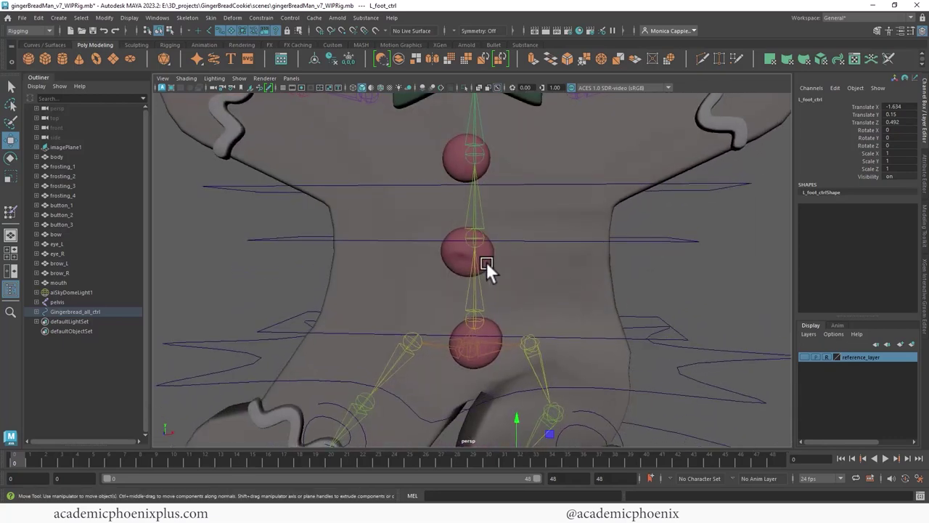
Select all vertices of the middle button and open the Paint Skin Weights Tool for it
click(485, 256)
right_drag(482, 226, 472, 247)
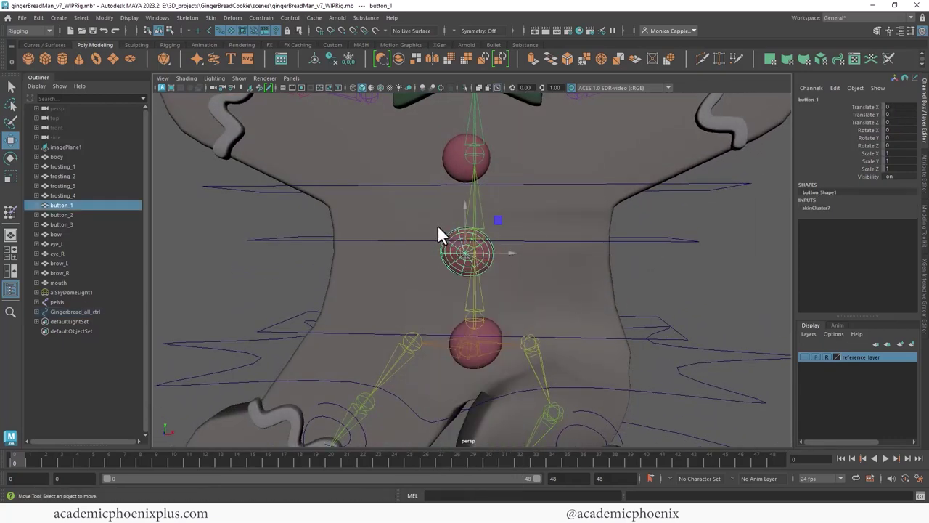
drag(418, 212, 447, 251)
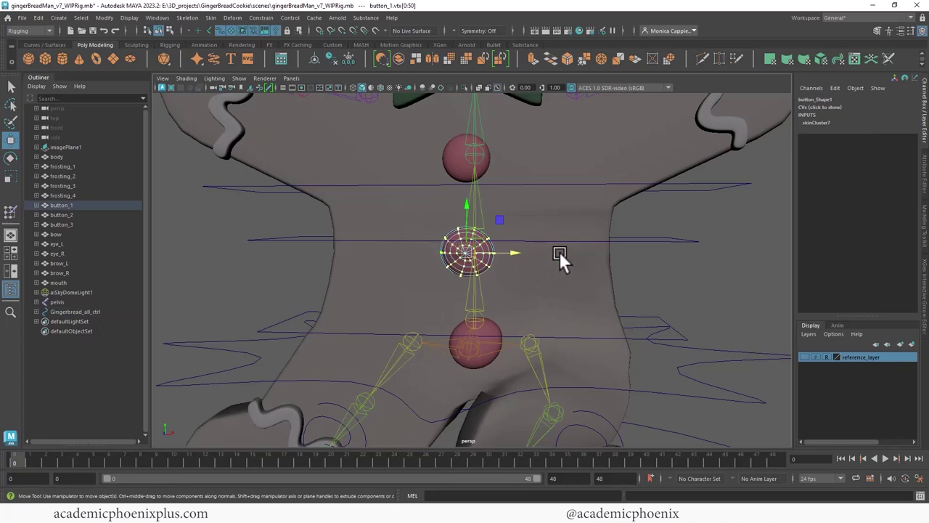
key(q)
right_drag(480, 236, 433, 215)
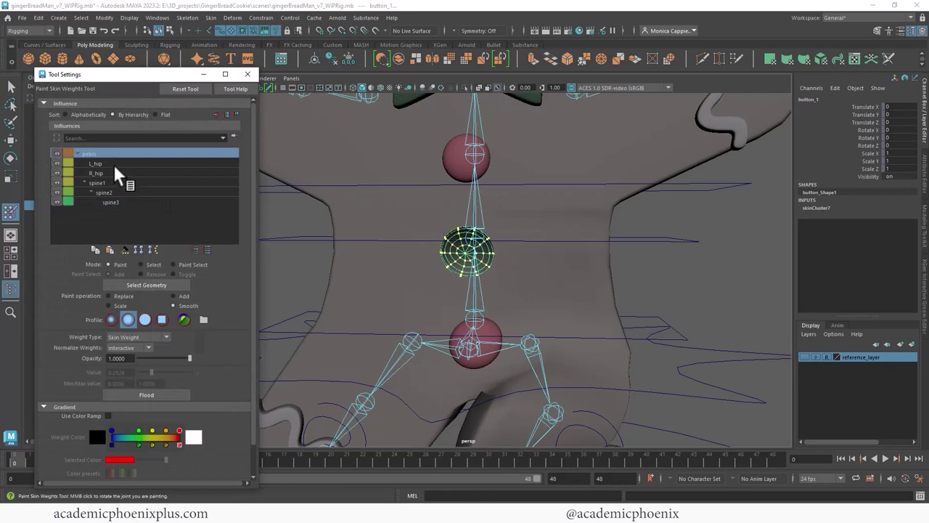
Check the middle button's hip influences and flood its spine1 influence with Add at a value of about 0.25
click(113, 163)
click(120, 173)
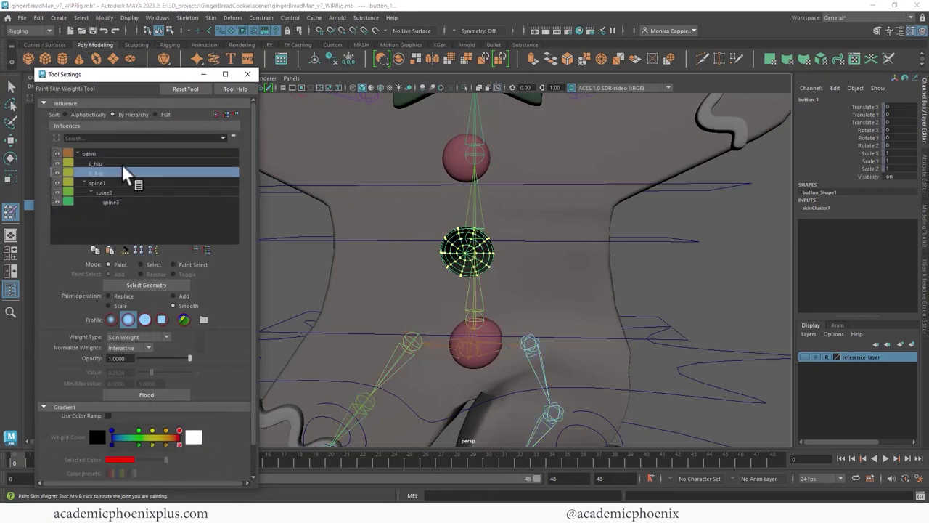
click(125, 165)
click(124, 173)
click(127, 183)
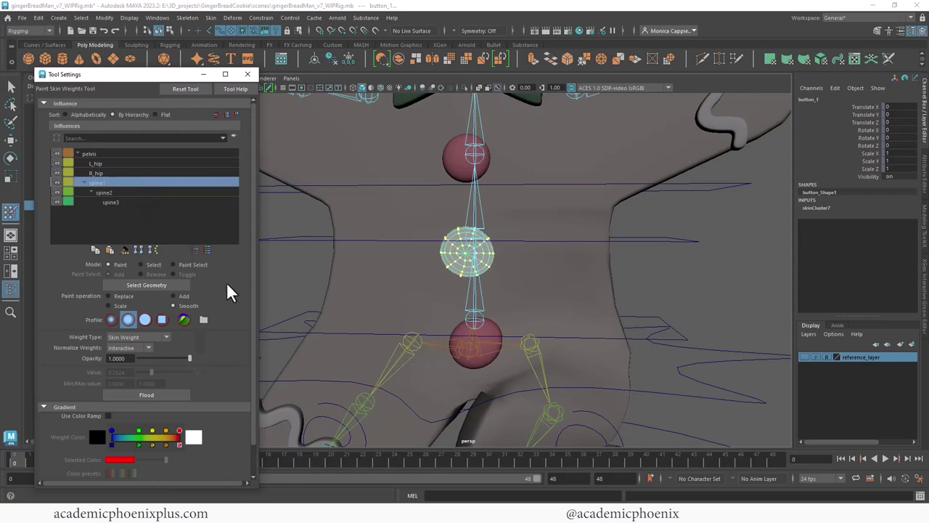
click(174, 296)
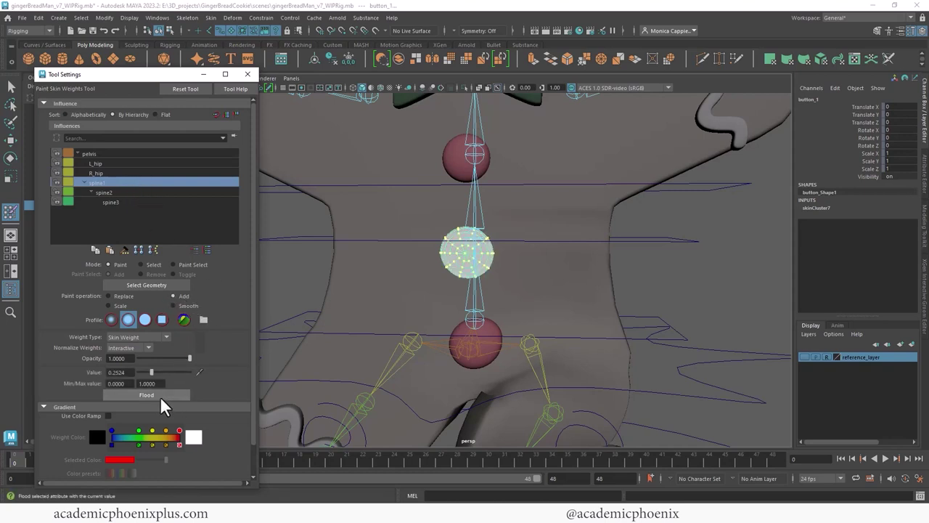
Flood the middle button's spine2 influence with Add at a value of about 0.2, and flood it again with Smooth
click(116, 193)
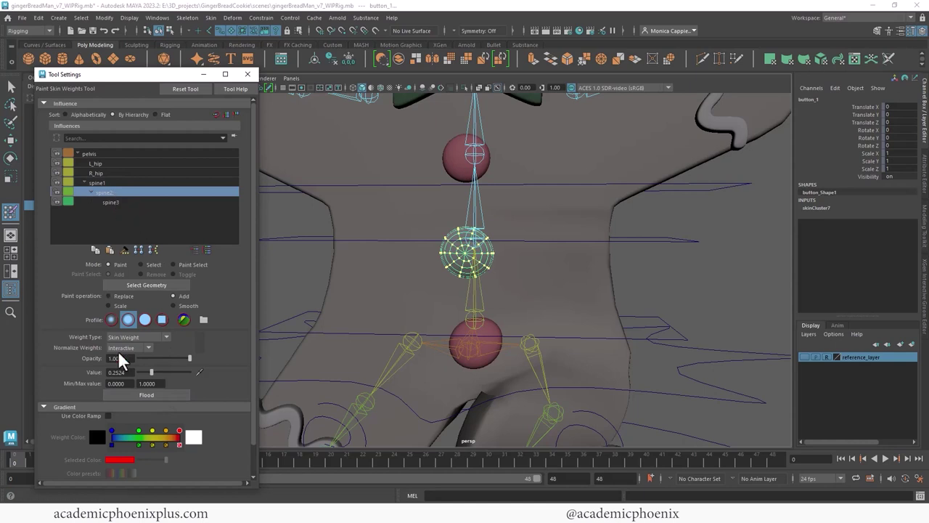
click(152, 371)
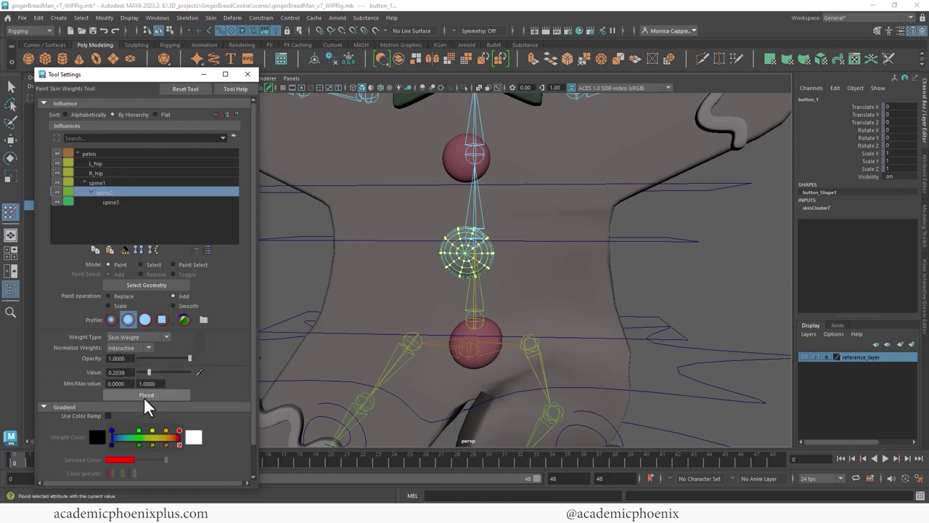
click(145, 395)
click(174, 305)
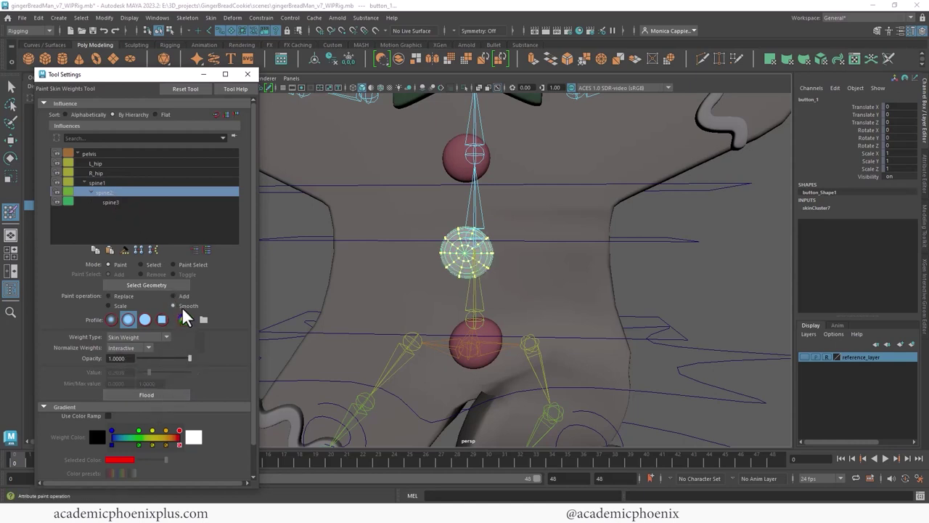
click(161, 392)
Remove the pelvis influence from the middle button by flooding it with Replace at a value of 0
click(118, 180)
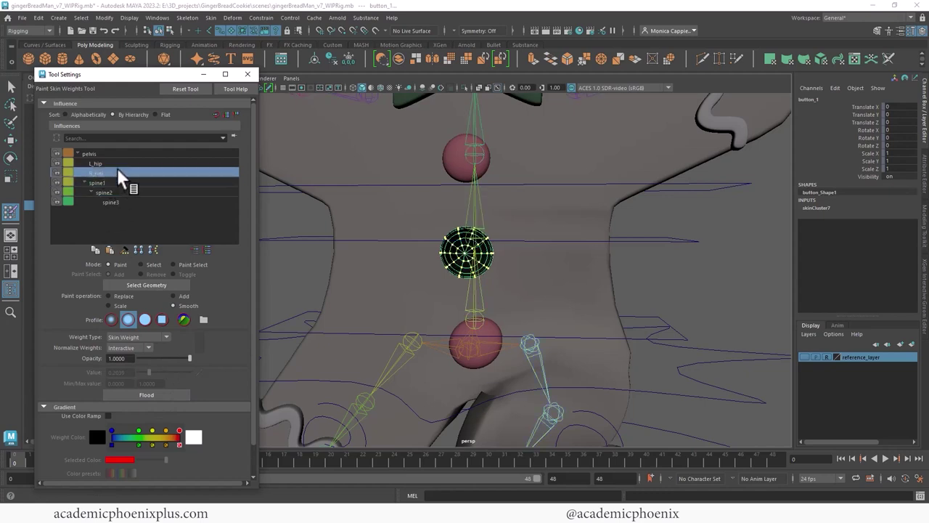
click(93, 153)
click(122, 296)
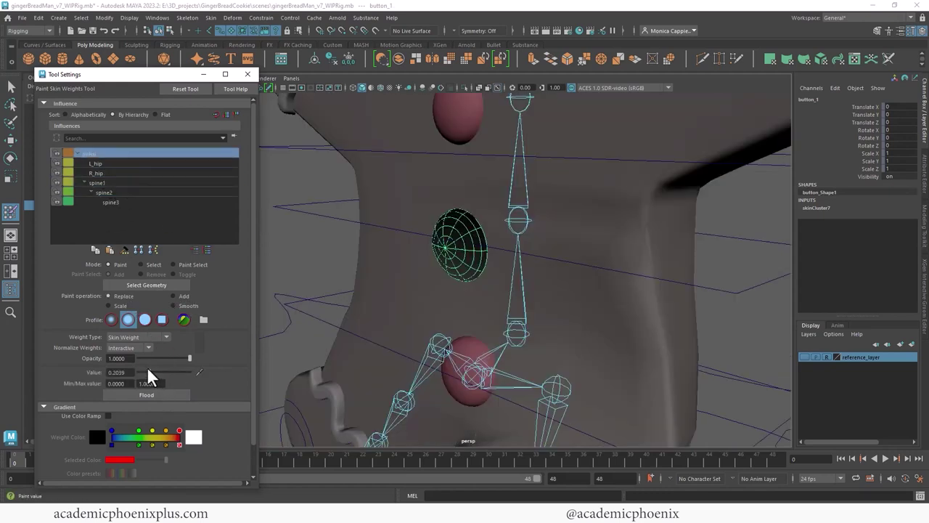
mouse_move(149, 376)
mouse_down()
mouse_move(119, 379)
mouse_move(133, 380)
mouse_up()
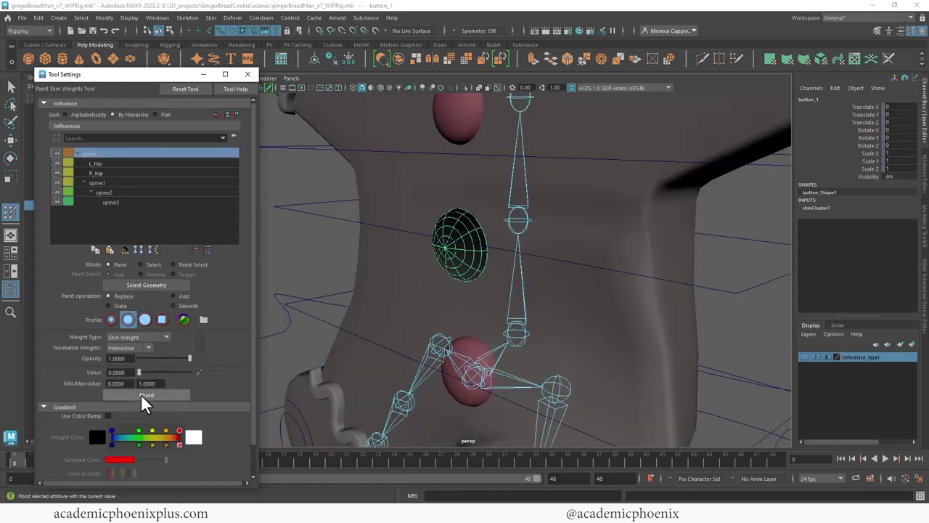
click(145, 398)
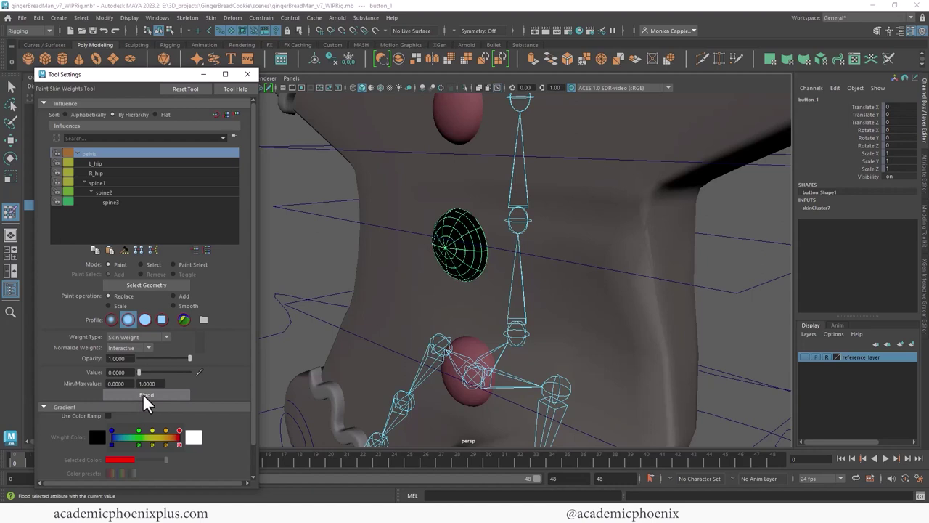
Review the middle button's hip and spine influences and flood its spine3 influence with Replace at a value of 0
click(130, 163)
click(131, 173)
click(128, 183)
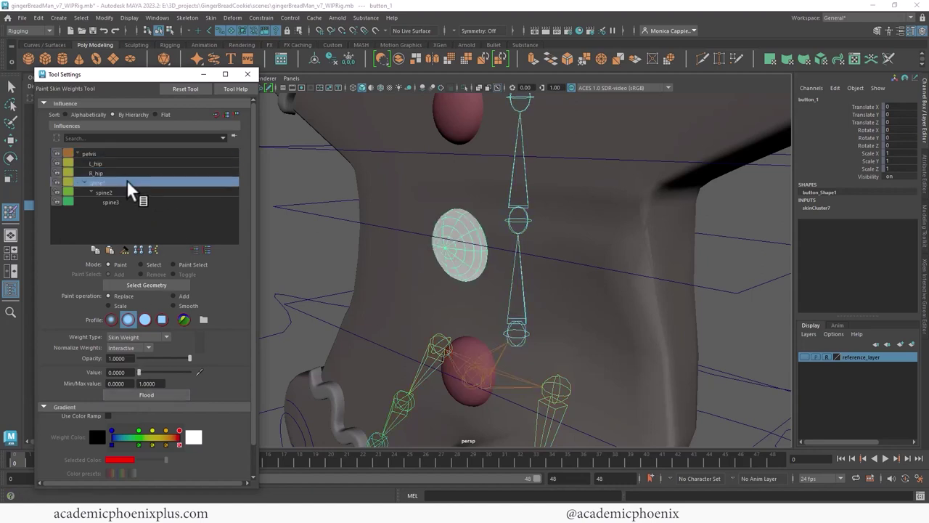
click(133, 193)
click(131, 202)
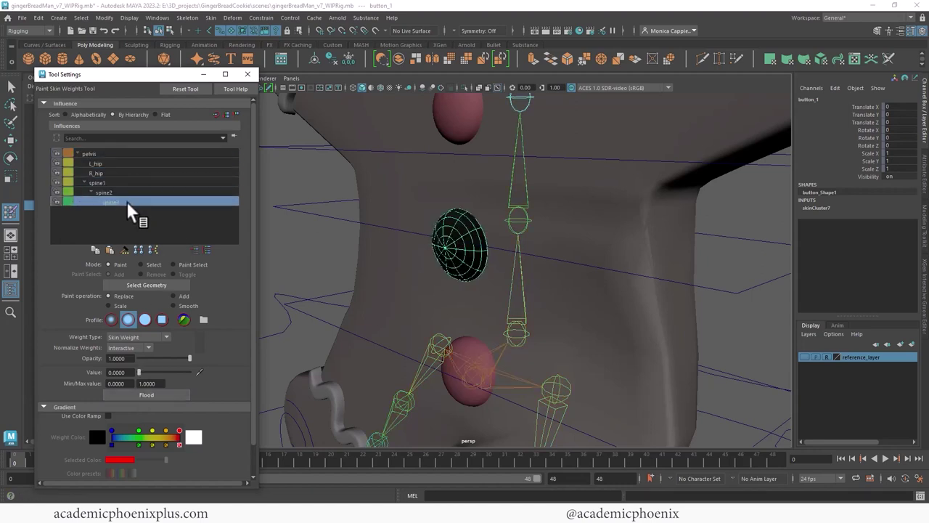
click(147, 399)
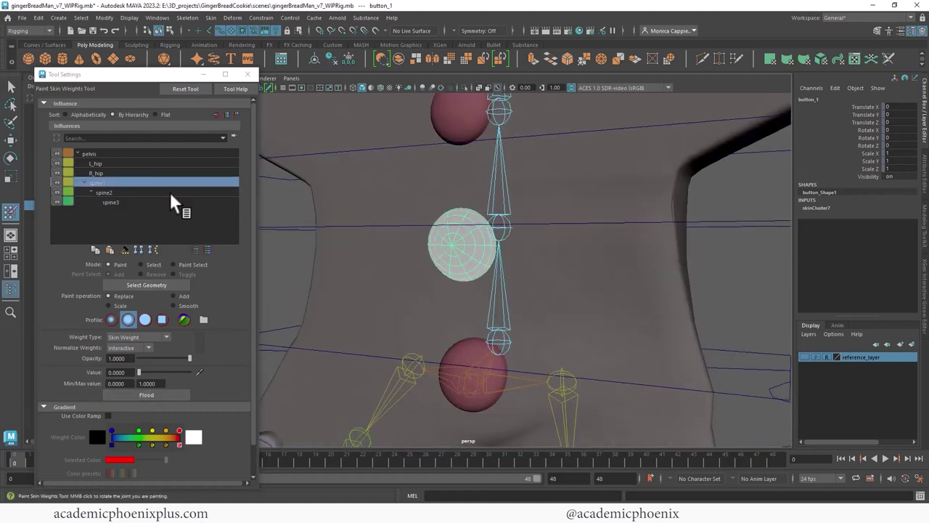
Compare the button's spine1, spine2 and R_hip influences, flood L_hip with Replace at 0, and leave the skin weight painting
click(134, 191)
click(133, 182)
click(135, 192)
click(136, 182)
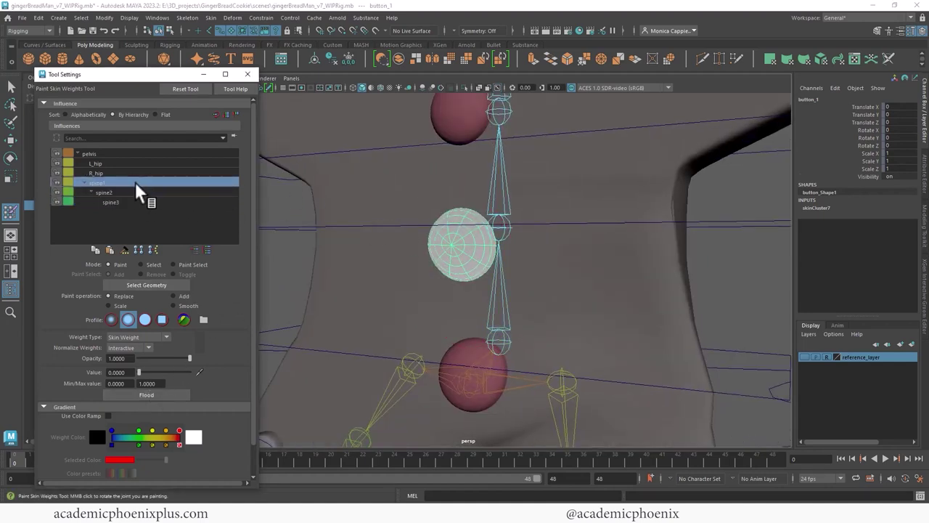
click(140, 172)
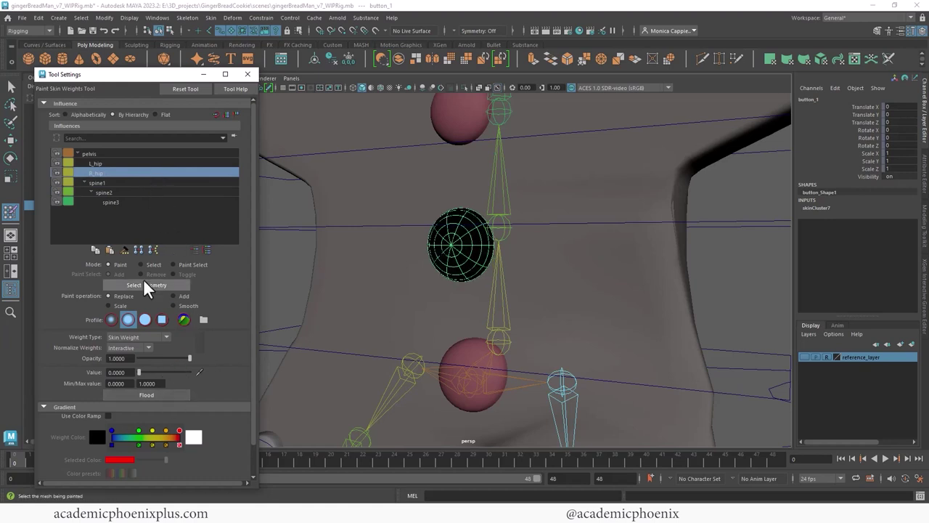
click(160, 164)
click(160, 394)
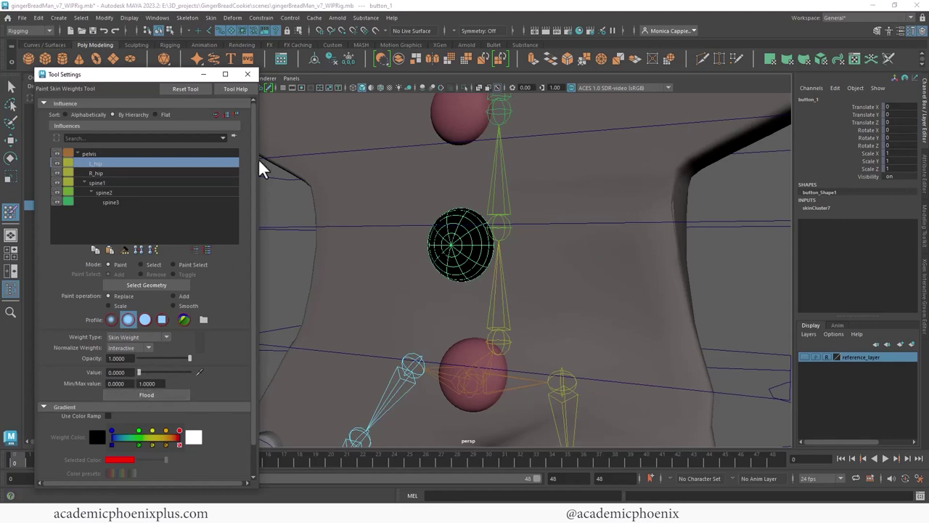
click(248, 76)
click(701, 254)
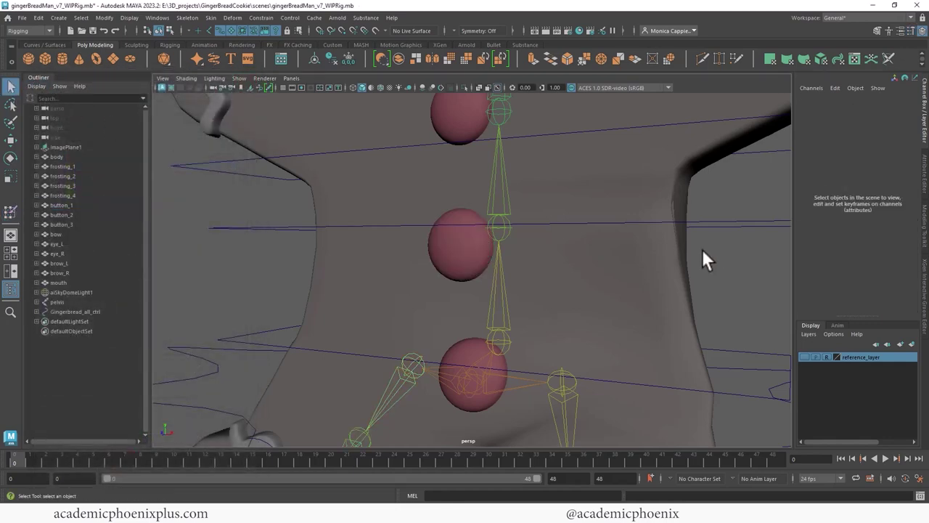
Move the left and right foot controls freely to test how the legs and body deform
alt+right_drag(702, 254, 357, 202)
alt+drag(356, 202, 535, 408)
click(556, 421)
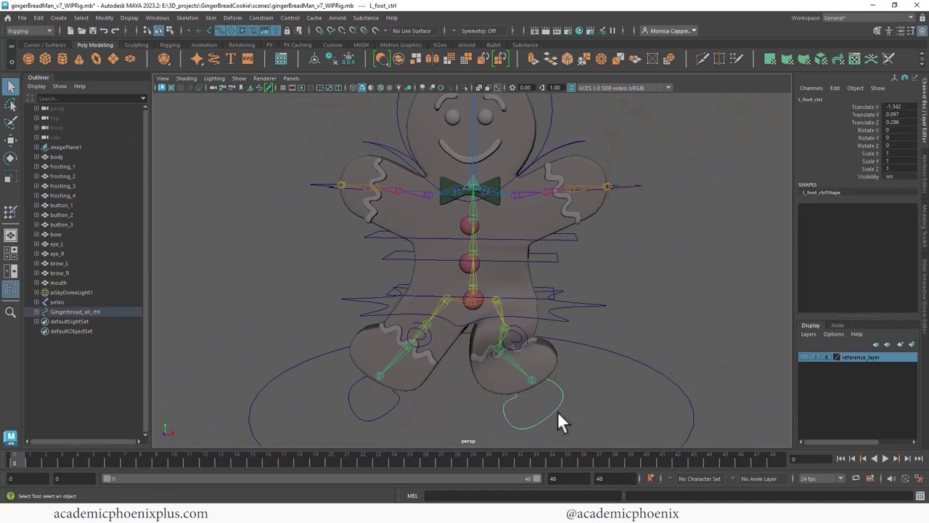
key(w)
drag(494, 344, 523, 322)
click(395, 399)
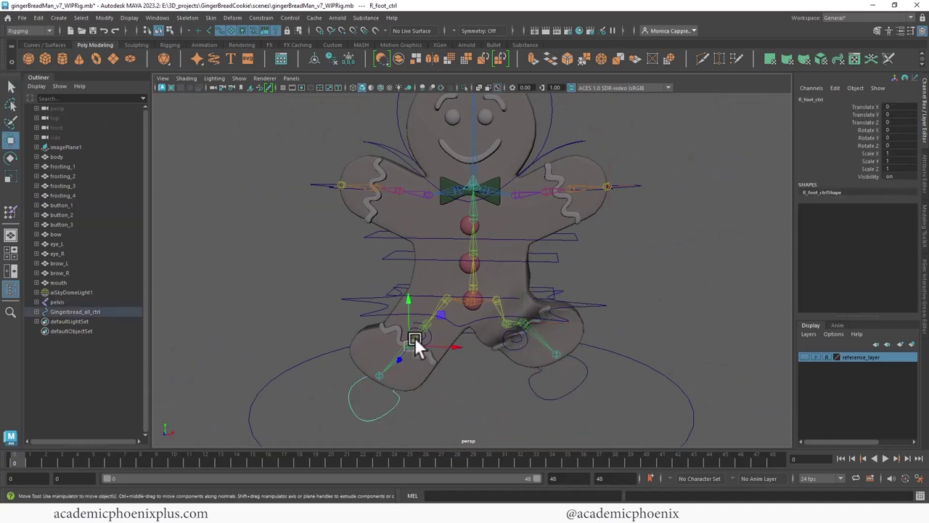
drag(415, 339, 477, 333)
Reset Translate X, Y and Z of both foot controls to 0 and deselect them
shift+click(573, 376)
drag(891, 107, 891, 122)
text(0)
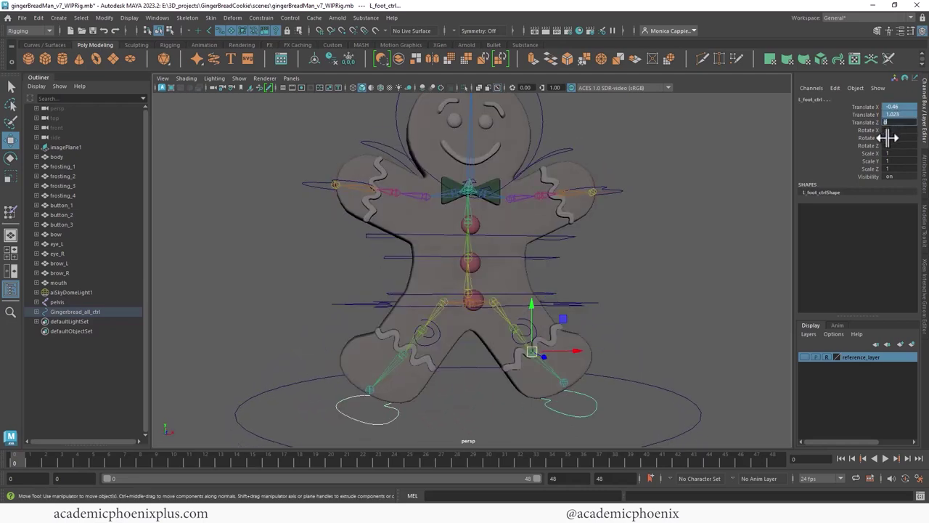
click(639, 279)
Check the pelvis control and save the scene as the new version gingerBreadMan_v8_WIPRig.mb
mouse_move(663, 257)
alt+mouse_down()
mouse_move(658, 265)
mouse_move(668, 258)
alt+mouse_up()
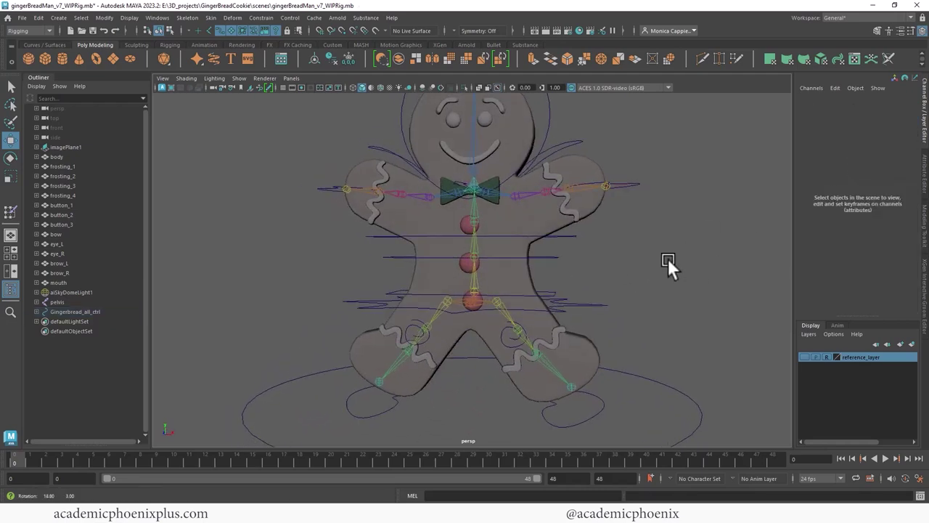
click(587, 298)
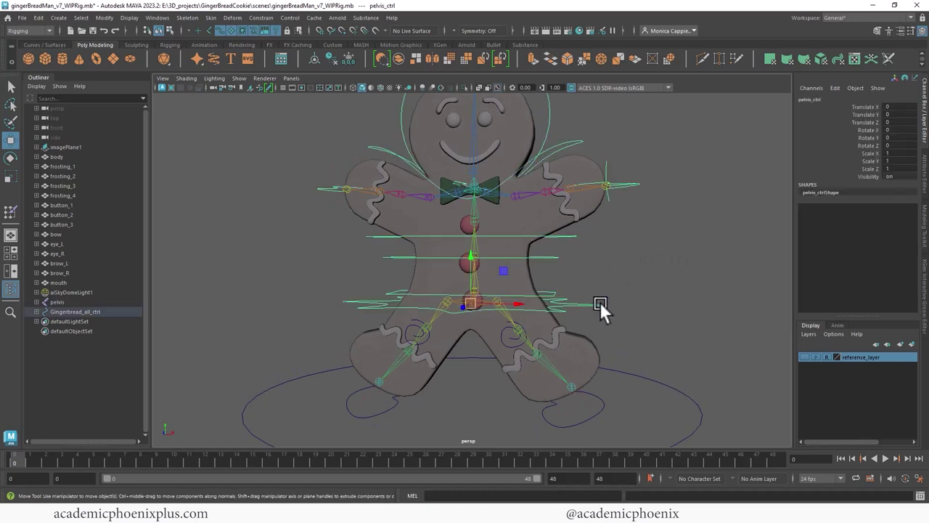
click(633, 288)
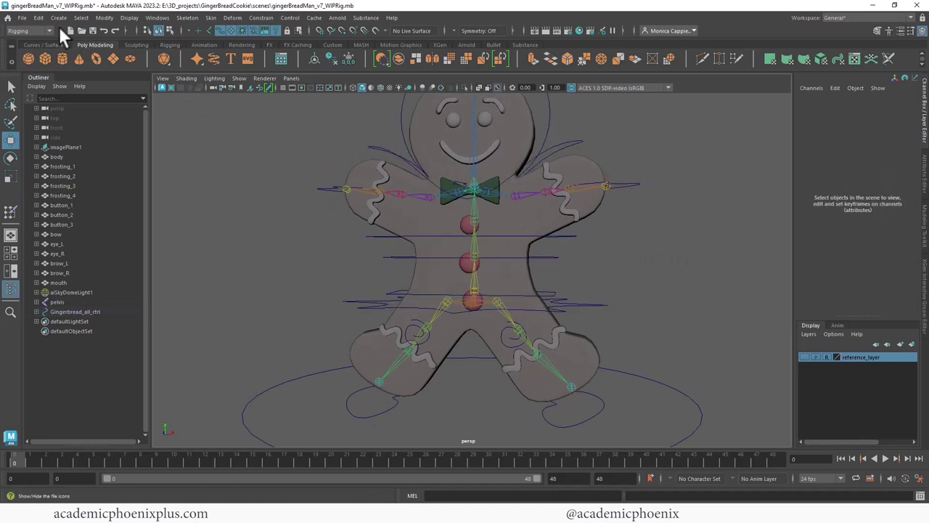
click(22, 17)
click(32, 59)
Try scaling the head control up uniformly and undo the scaling
alt+drag(631, 207, 593, 218)
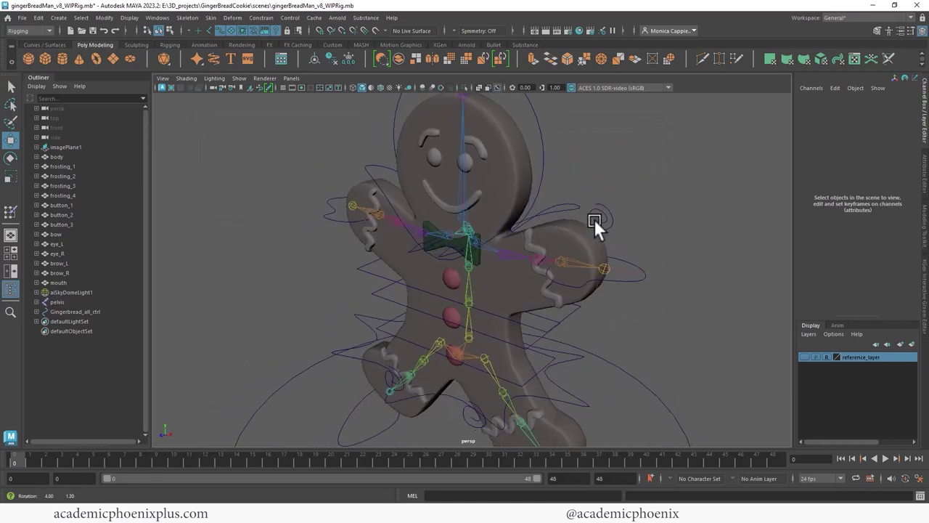
click(548, 161)
alt+drag(621, 176, 654, 211)
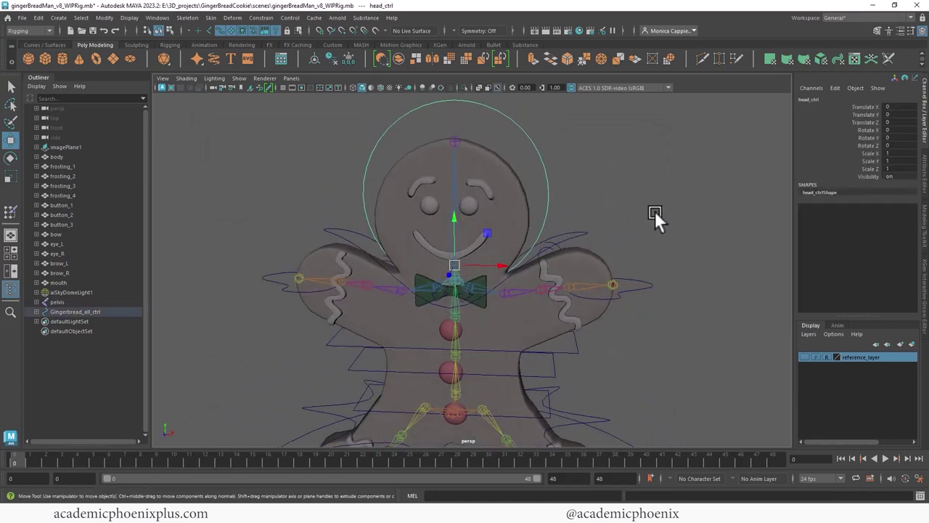
key(r)
drag(455, 267, 644, 253)
key(ctrl+z)
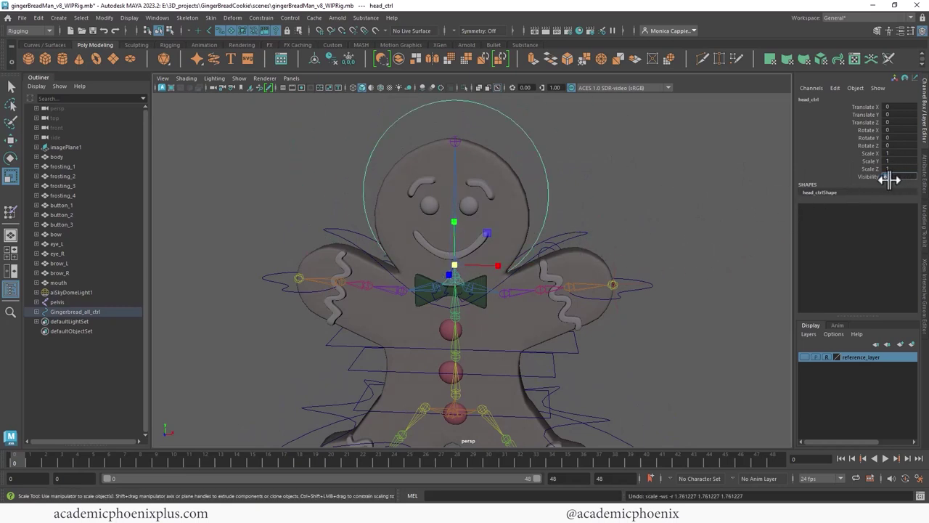
Try hiding the head control by setting its Visibility to 0, and undo the change
text(0)
key(Return)
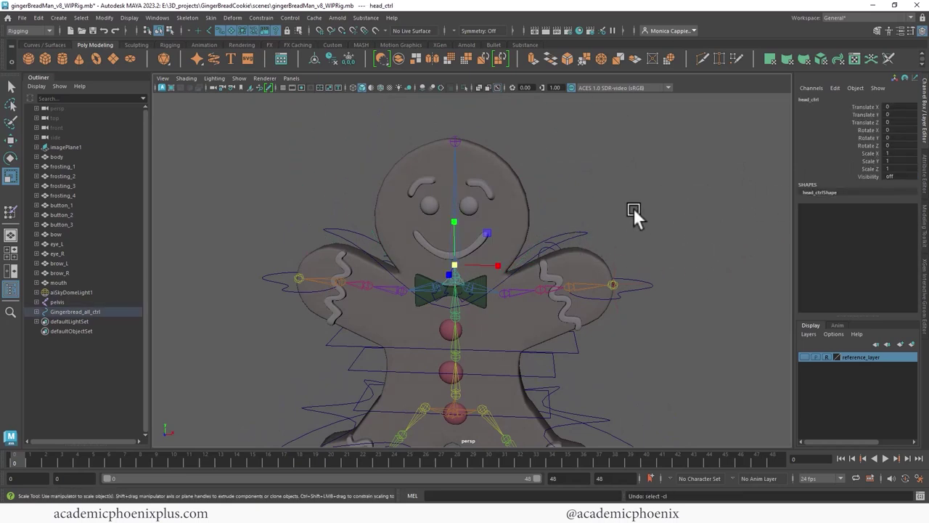
key(ctrl+z)
click(543, 190)
key(ctrl+z)
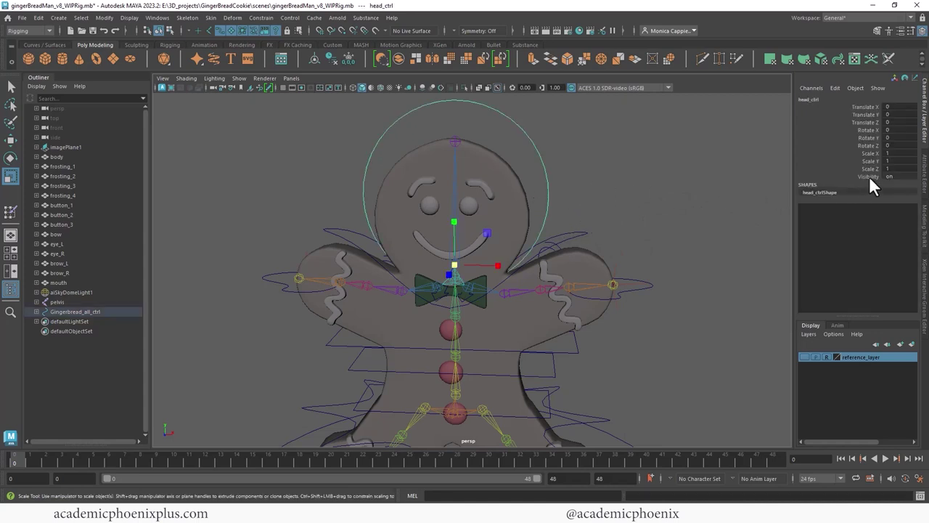
Expand the hierarchy of Gingerbread_all_ctrl down through pelvis_ctrl and the spine controls, selecting the foot and knee controls
click(571, 238)
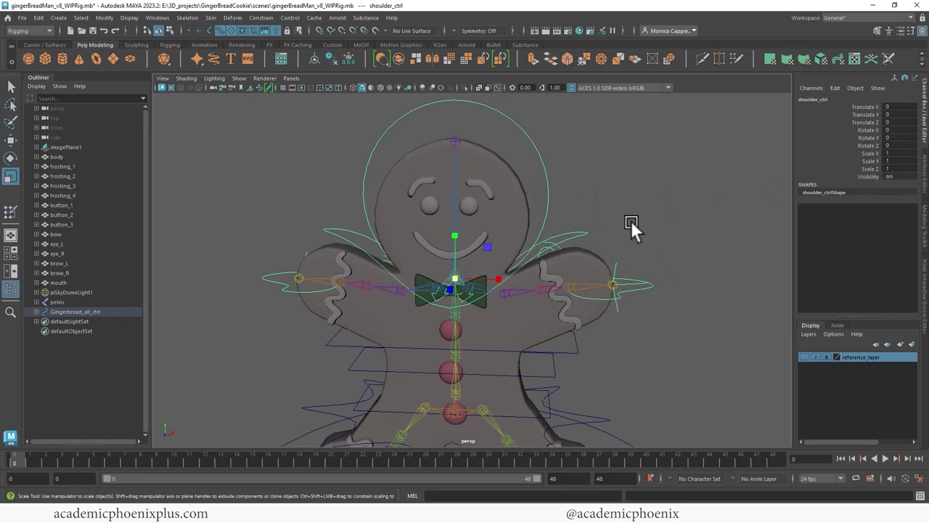
scroll(460, 208, down, 3)
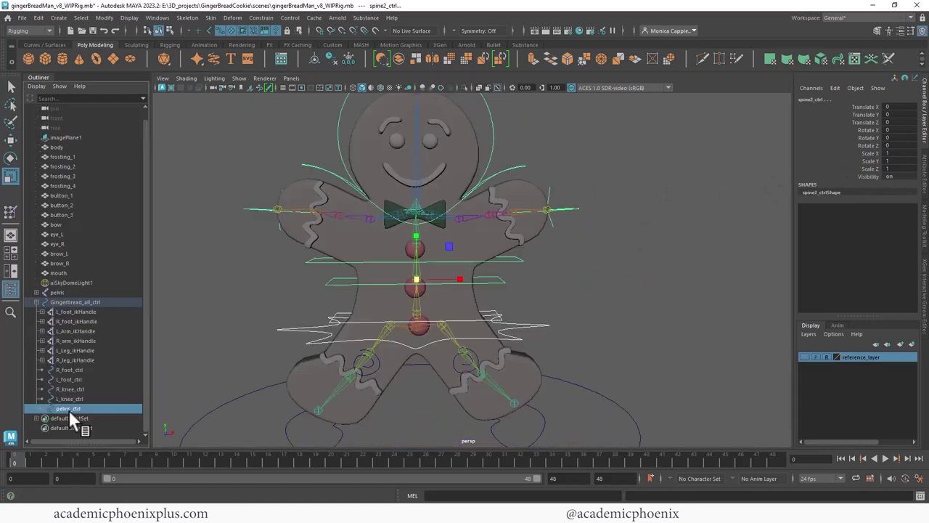
click(89, 368)
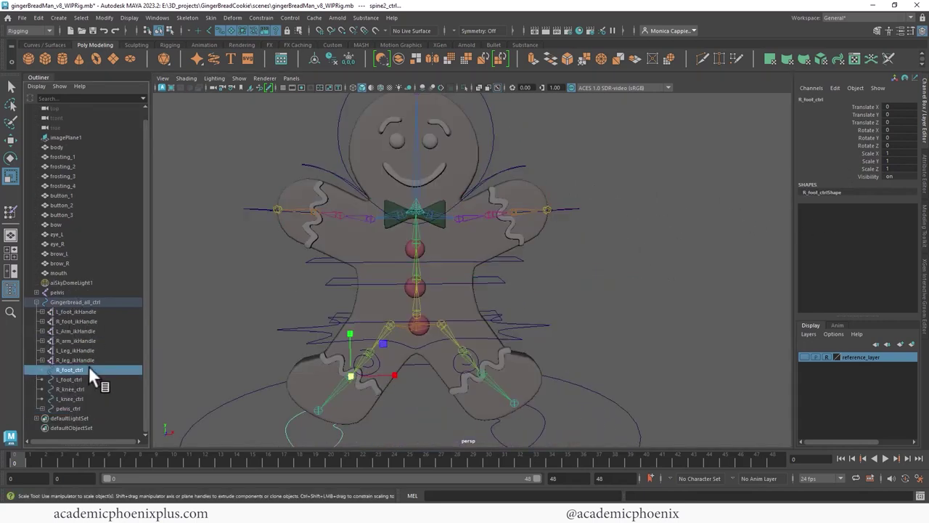
click(609, 393)
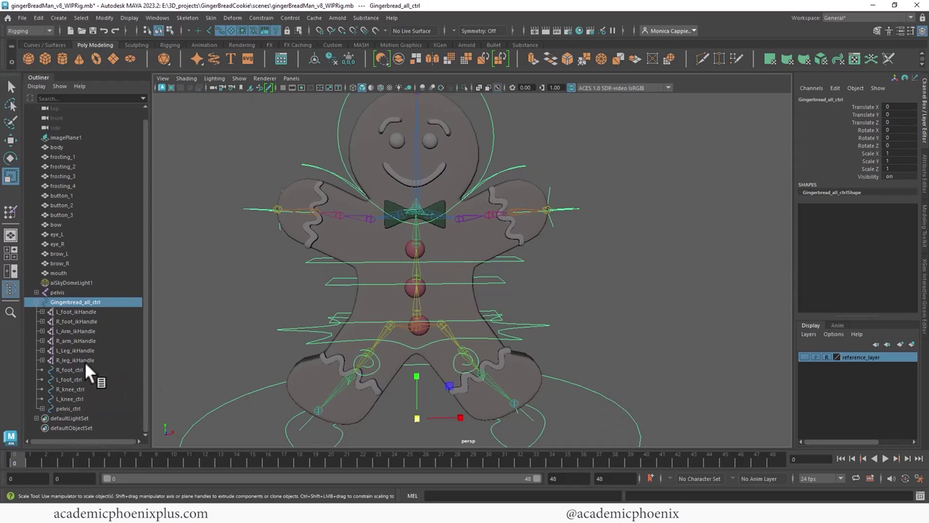
drag(85, 370, 76, 397)
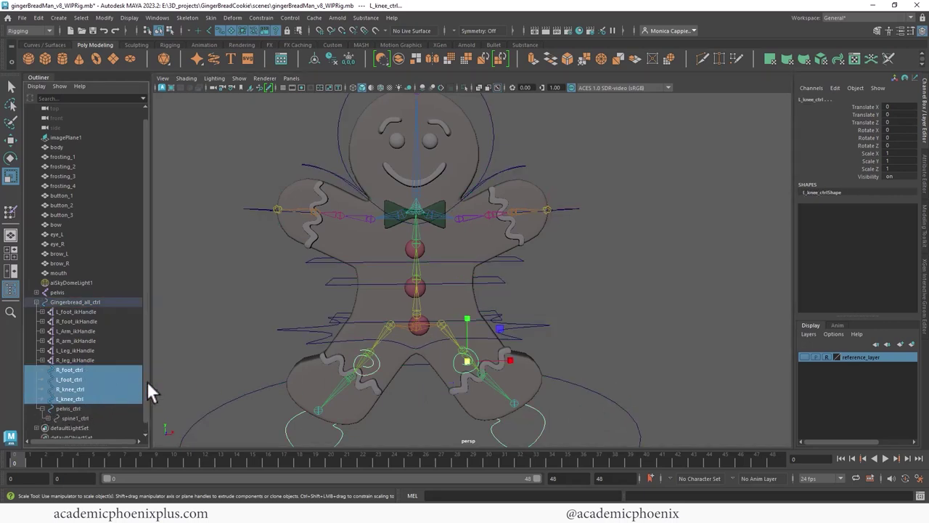
middle_drag(147, 383, 147, 414)
middle_drag(48, 404, 140, 396)
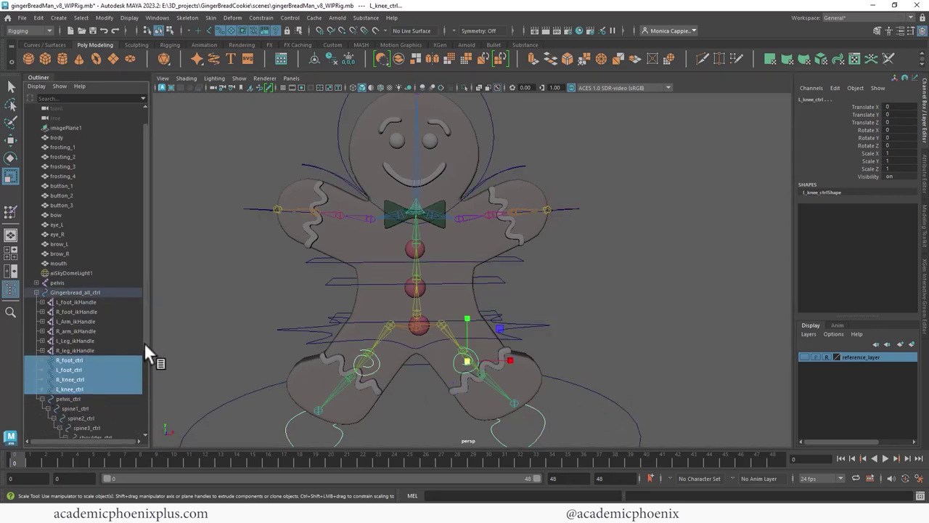
middle_drag(145, 347, 135, 429)
Select all foot, knee, pelvis, spine, shoulder, head, hand, elbow and clavicle controls, leaving out the IK handles
drag(76, 288, 99, 365)
ctrl+click(97, 360)
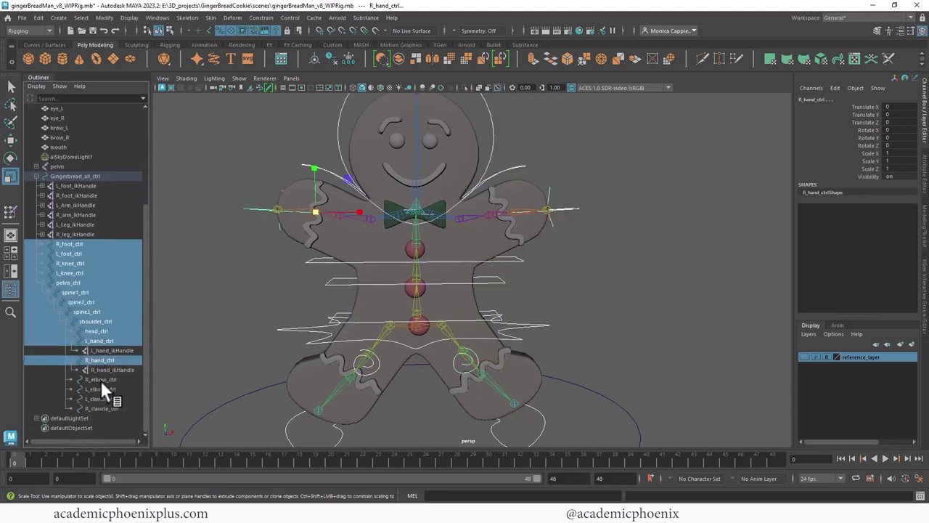
ctrl+click(100, 379)
ctrl+click(112, 407)
ctrl+click(116, 398)
ctrl+click(108, 389)
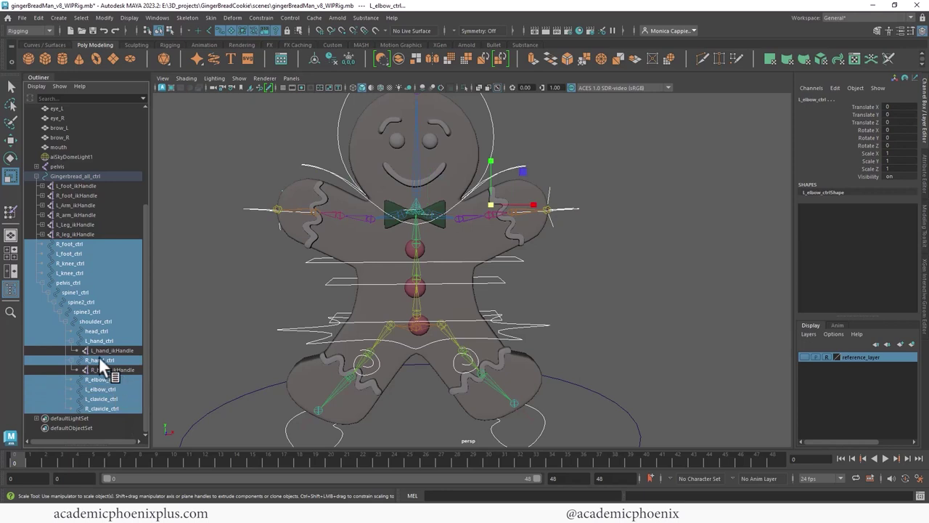
Lock and hide the Scale X, Y, Z and Visibility channels of the selected controls, and deselect them
drag(872, 153, 869, 174)
right_click(867, 172)
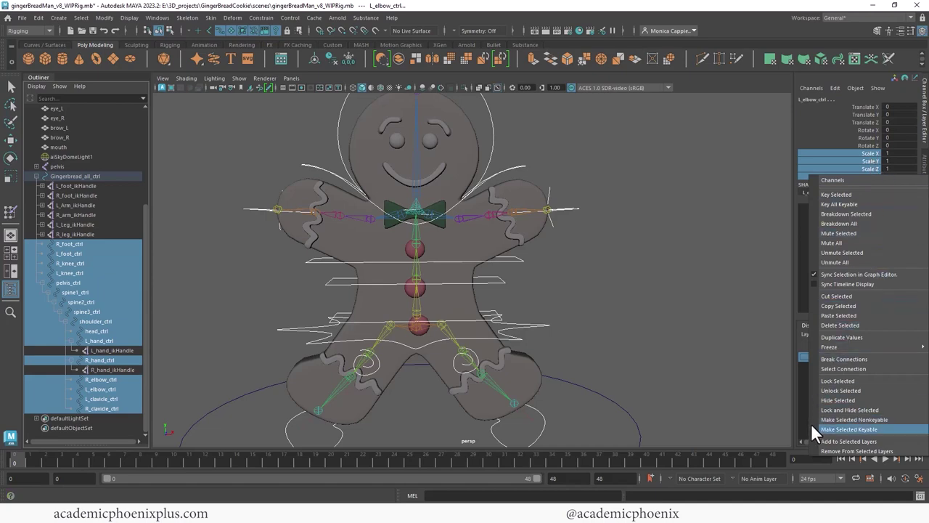
click(865, 408)
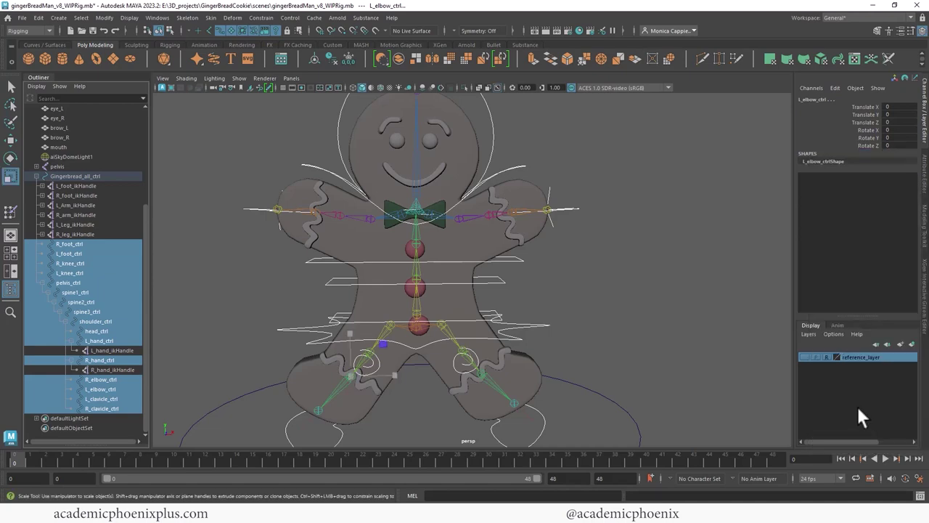
click(582, 258)
Test-move the head control, undo the move, and lock and hide its Translate X, Y and Z channels
alt+drag(647, 208, 507, 206)
click(508, 208)
key(w)
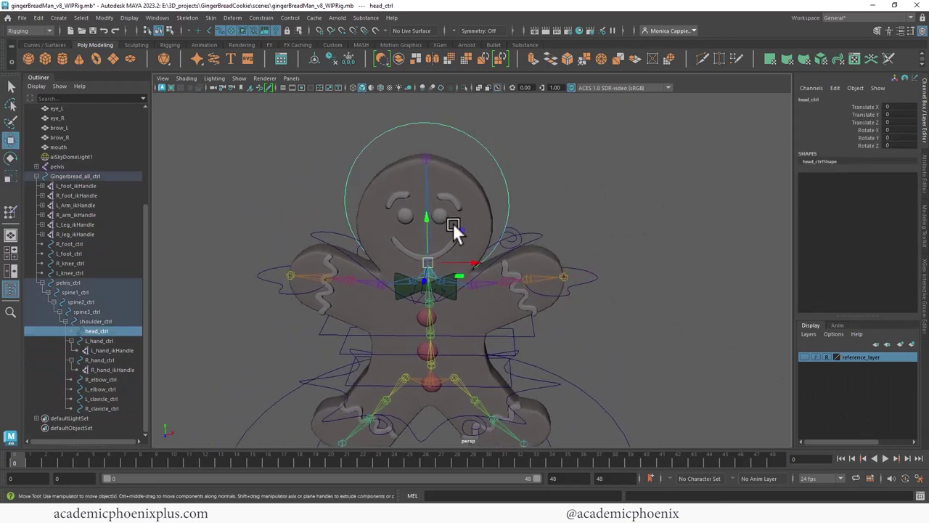
drag(426, 256, 614, 230)
key(ctrl+z)
drag(860, 123, 858, 107)
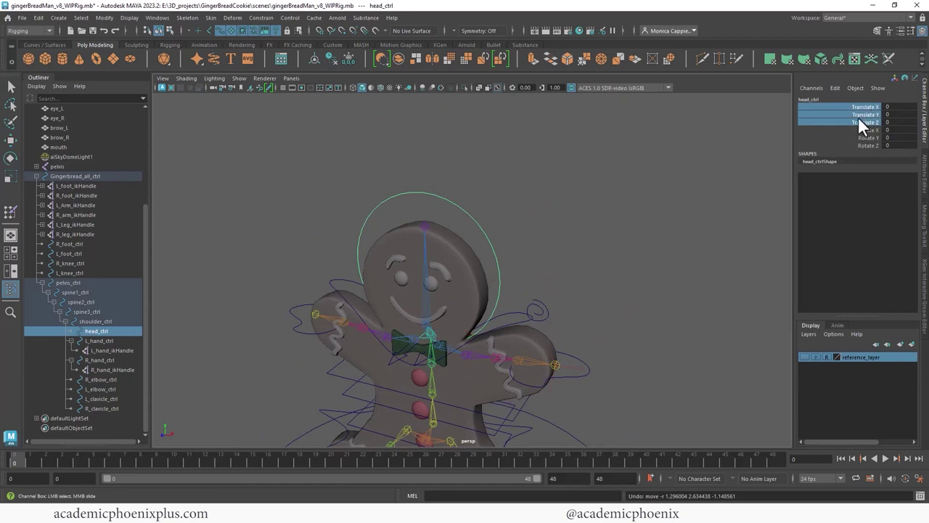
right_click(853, 118)
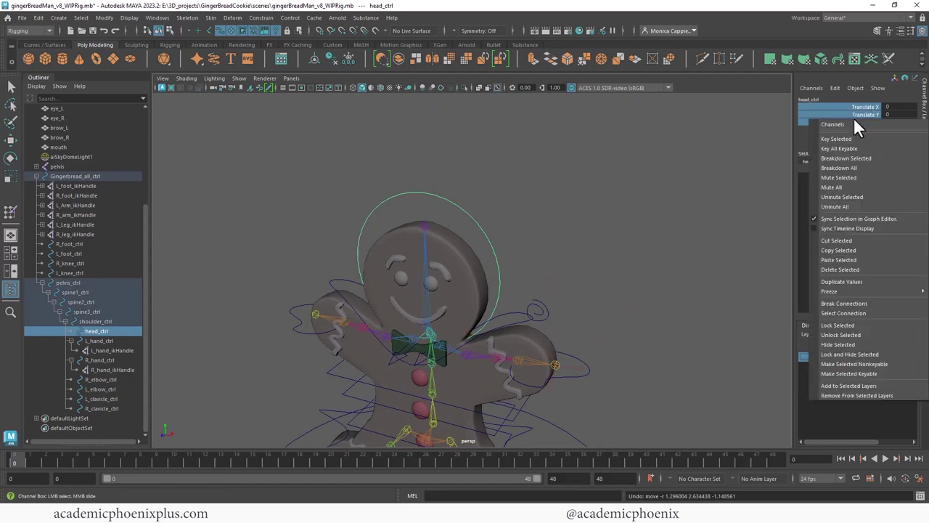
click(839, 353)
Test-move the left elbow control and undo it, add the right elbow control, and lock and hide both controls' Rotate channels
click(550, 311)
alt+drag(638, 327, 562, 293)
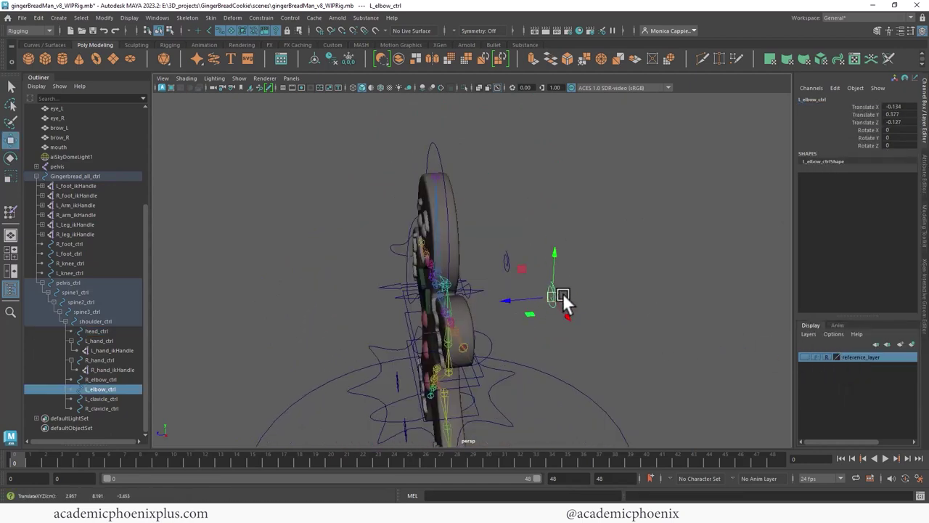
key(ctrl+z)
shift+click(507, 261)
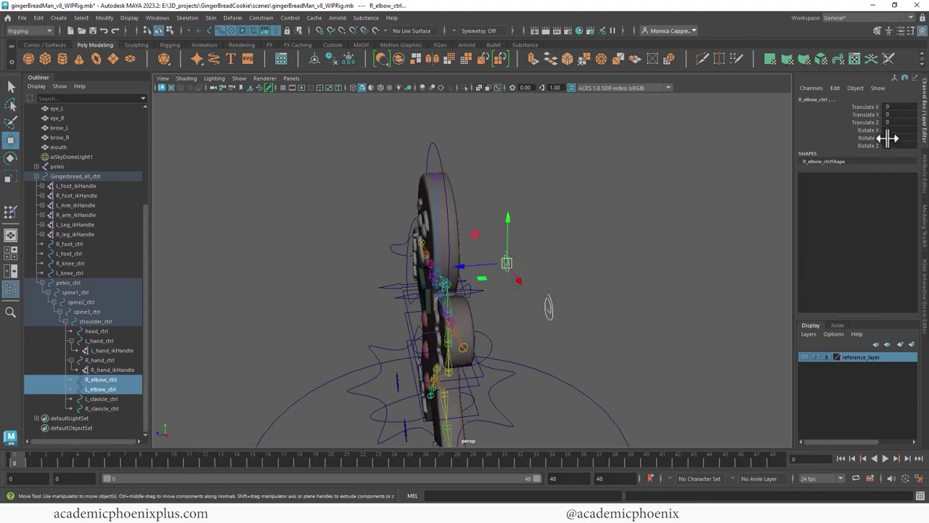
drag(868, 130, 868, 146)
right_click(866, 147)
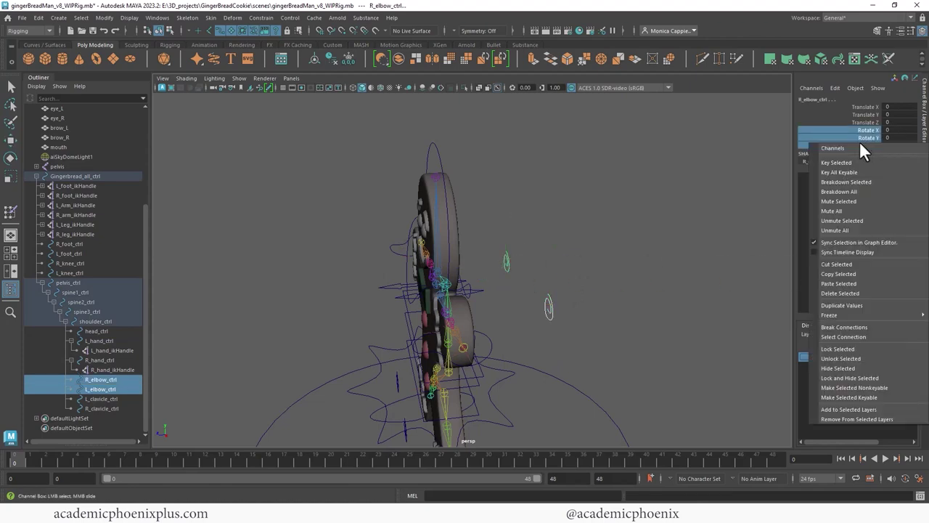
click(834, 378)
Lock and hide the Translate X, Y and Z channels of the shoulder control
key(w)
alt+drag(624, 240, 635, 311)
click(376, 209)
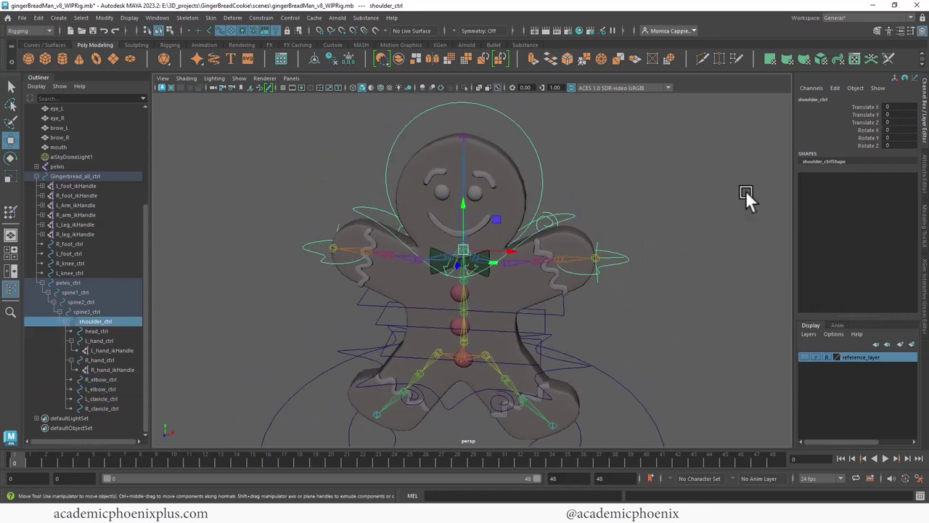
drag(862, 121, 861, 106)
right_click(857, 113)
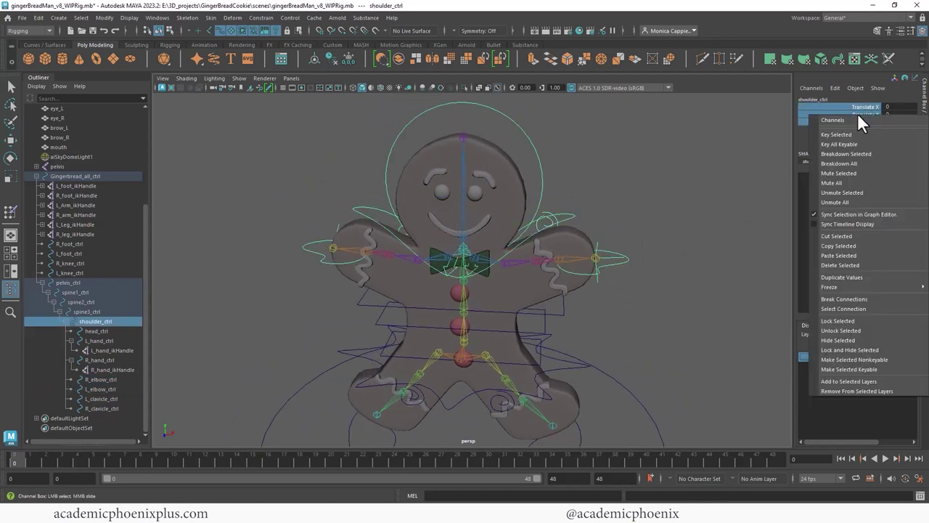
click(842, 350)
Test-move the spine3 control and undo it, add the spine2 and spine1 controls, and lock and hide all three controls' Translate channels
alt+drag(763, 332, 634, 282)
click(560, 306)
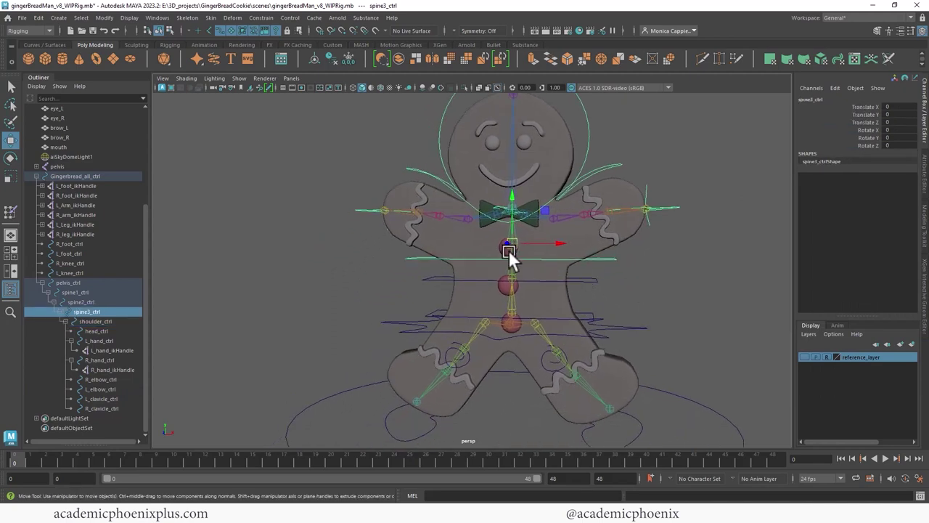
drag(508, 250, 563, 212)
key(ctrl+z)
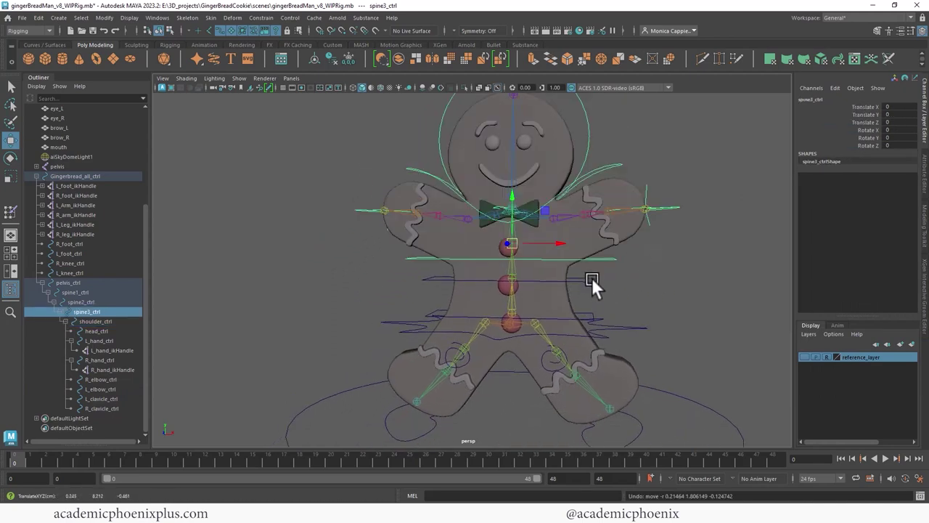
shift+click(591, 278)
shift+click(590, 311)
drag(864, 106, 865, 141)
right_click(868, 113)
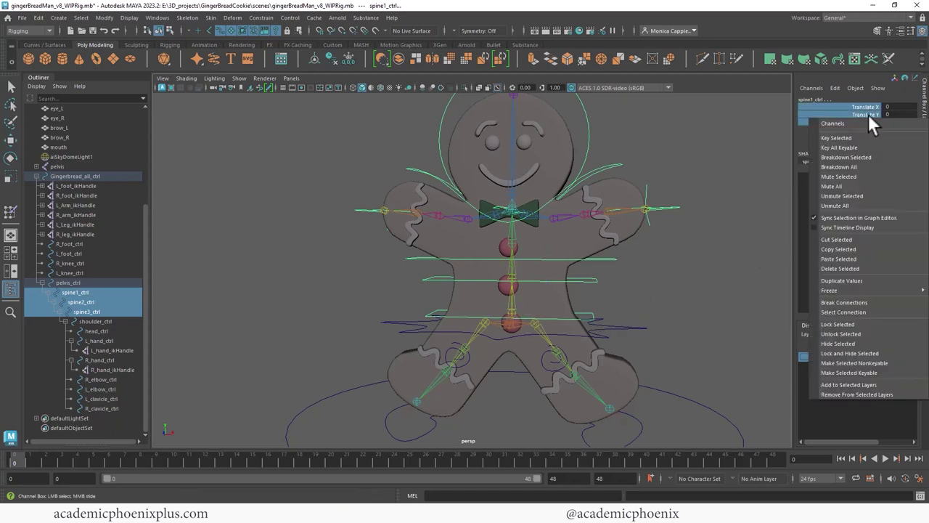
click(847, 352)
key(w)
Test-move the pelvis control to check how the body follows, and undo the move
alt+drag(753, 341, 641, 292)
click(644, 292)
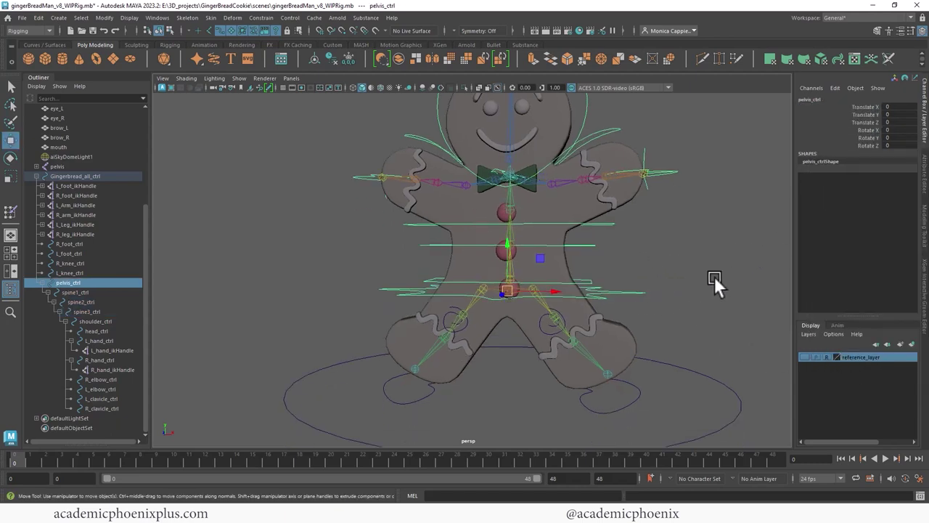
drag(519, 287, 528, 308)
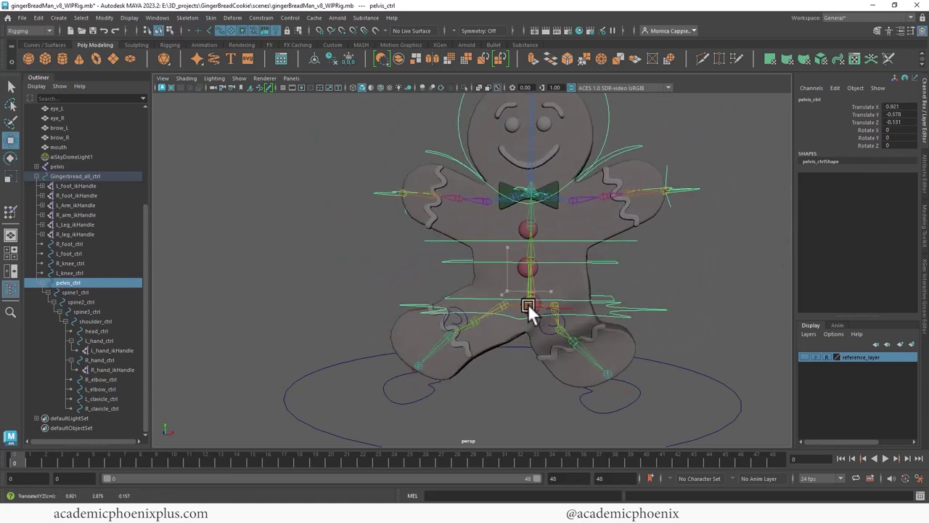
key(ctrl+z)
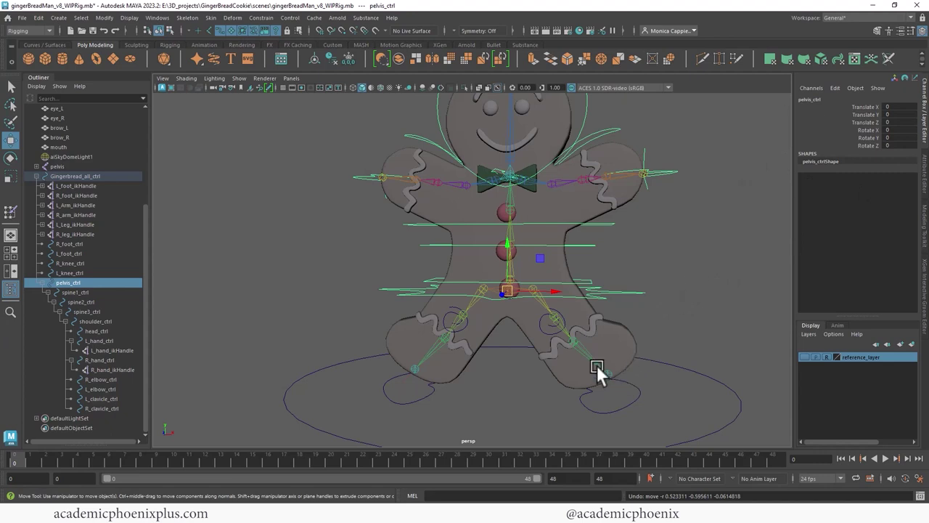
Select the right and left knee controls, and lock and hide their Rotate X, Y and Z channels
click(457, 323)
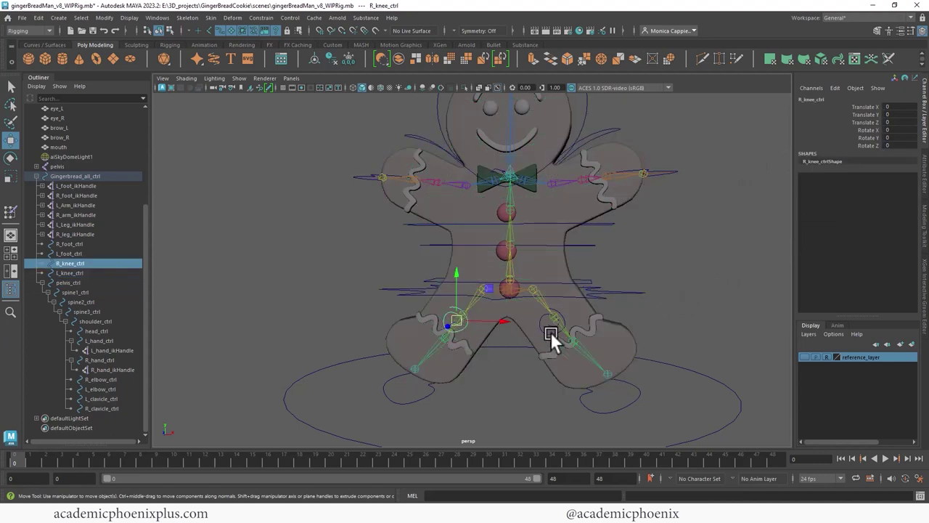
shift+click(550, 332)
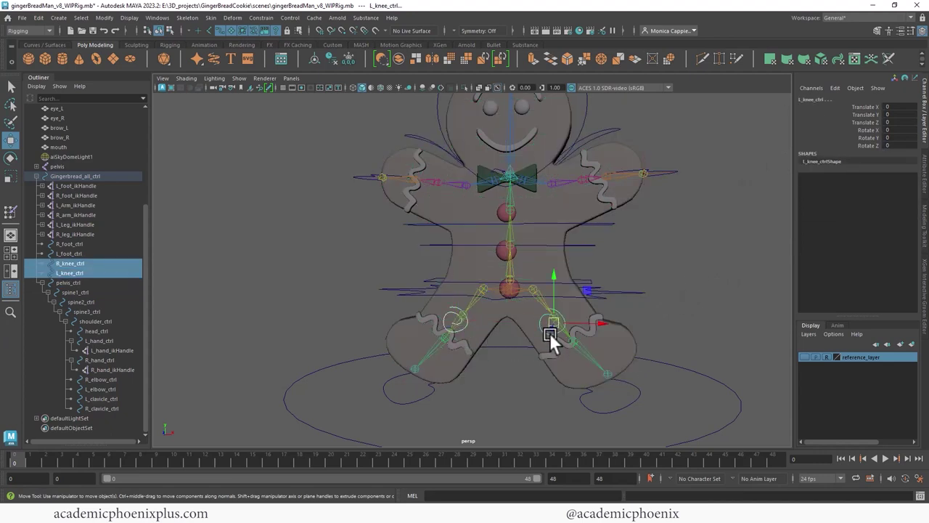
drag(865, 131, 871, 145)
right_click(871, 145)
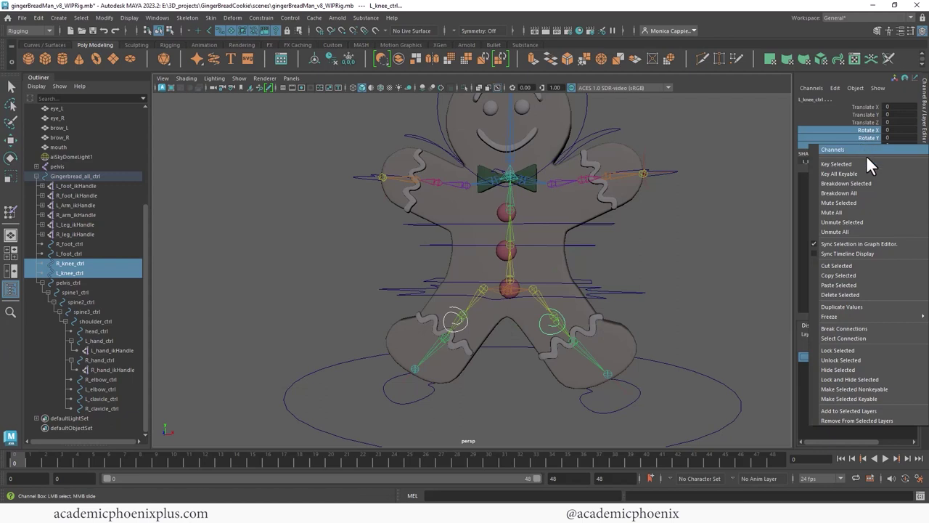
click(846, 378)
Examine the remaining channels of the left foot control and deselect it
alt+drag(747, 366, 615, 355)
click(615, 355)
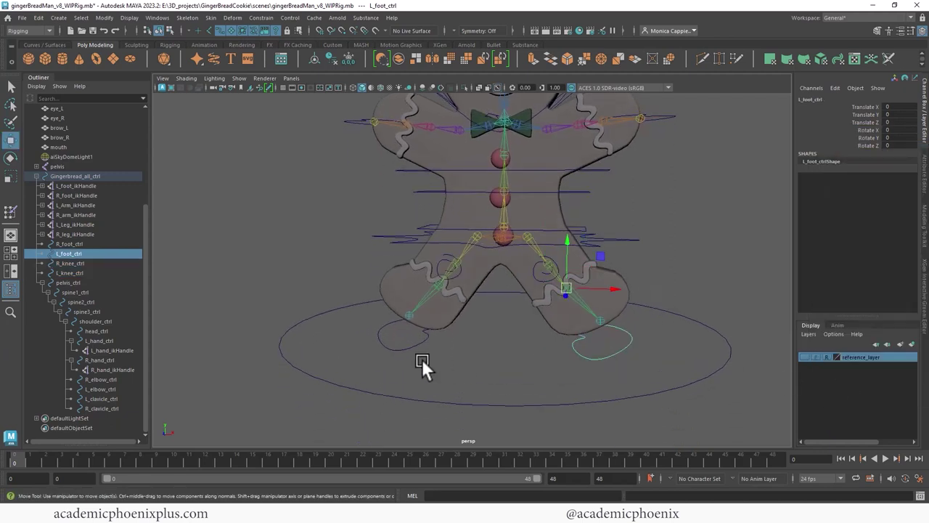
click(566, 351)
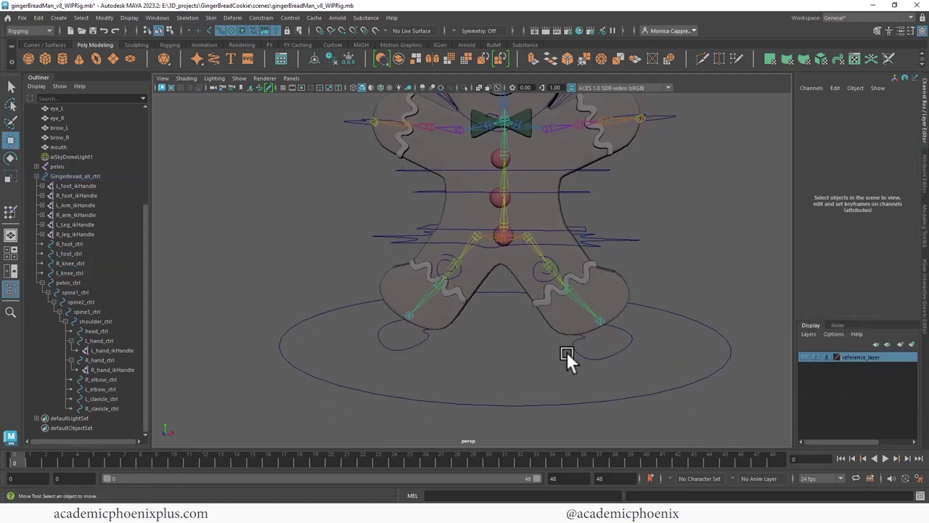
Lock and hide the Visibility channel of the large ground circle control, Gingerbread_all_ctrl, and deselect it
mouse_move(689, 299)
alt+mouse_down()
mouse_move(672, 265)
mouse_move(690, 301)
alt+mouse_up()
click(691, 314)
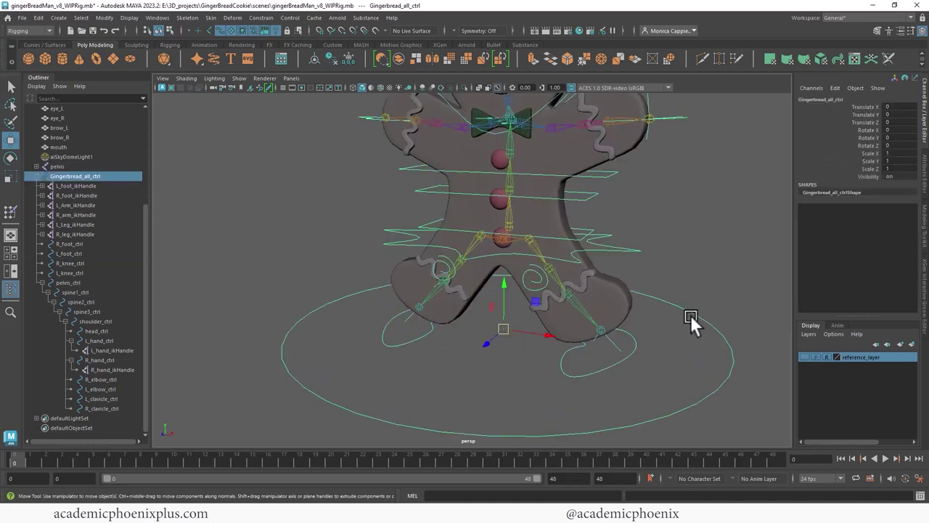
click(871, 177)
right_click(869, 176)
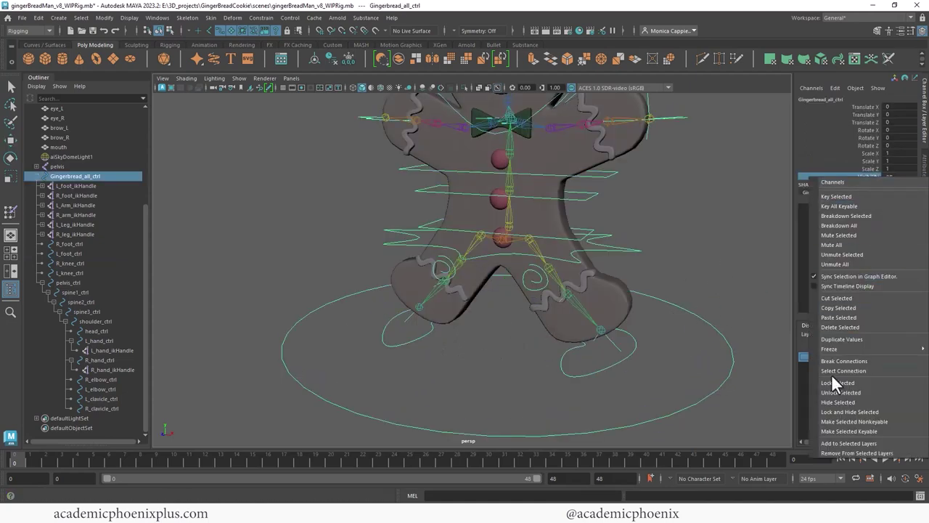
click(845, 411)
click(672, 261)
Select the pelvis root joint to examine the skeleton's hierarchy, and deselect it
scroll(672, 261, down, 5)
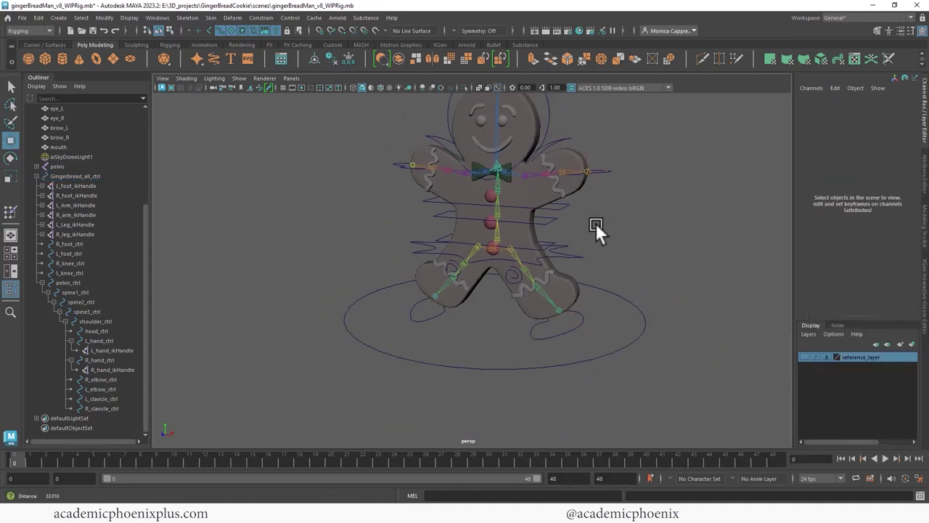
alt+drag(595, 223, 647, 264)
click(109, 301)
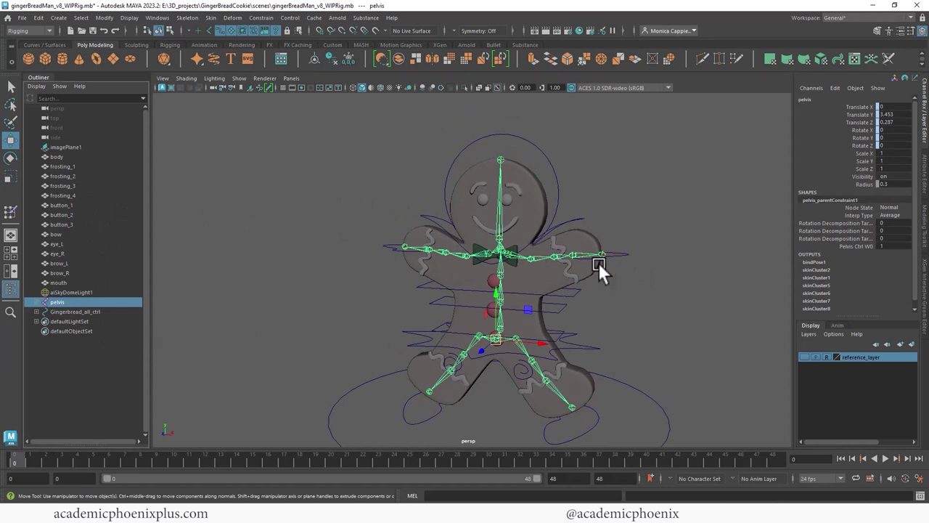
click(506, 297)
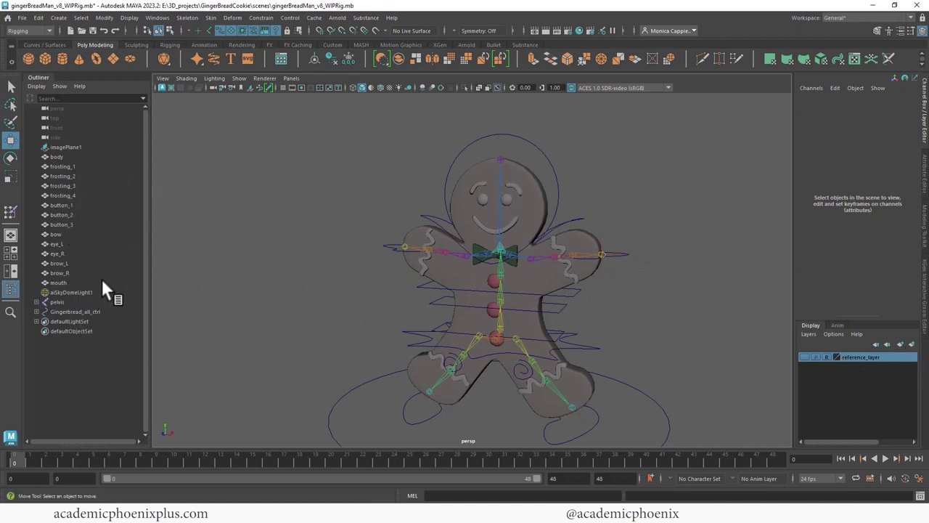
Put Gingerbread_all_ctrl in a new display layer named Controllers_layer, and toggle the layer's visibility, leaving it hidden
click(72, 310)
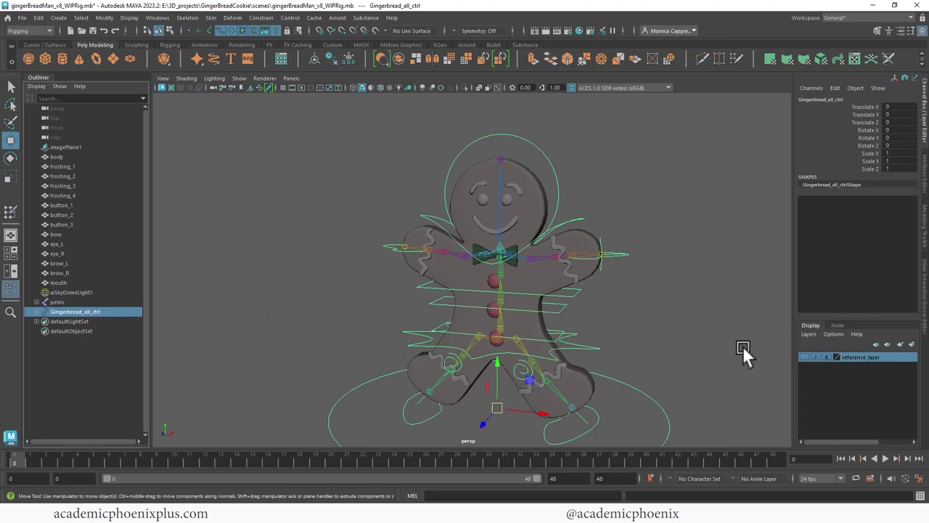
click(912, 344)
double_click(860, 356)
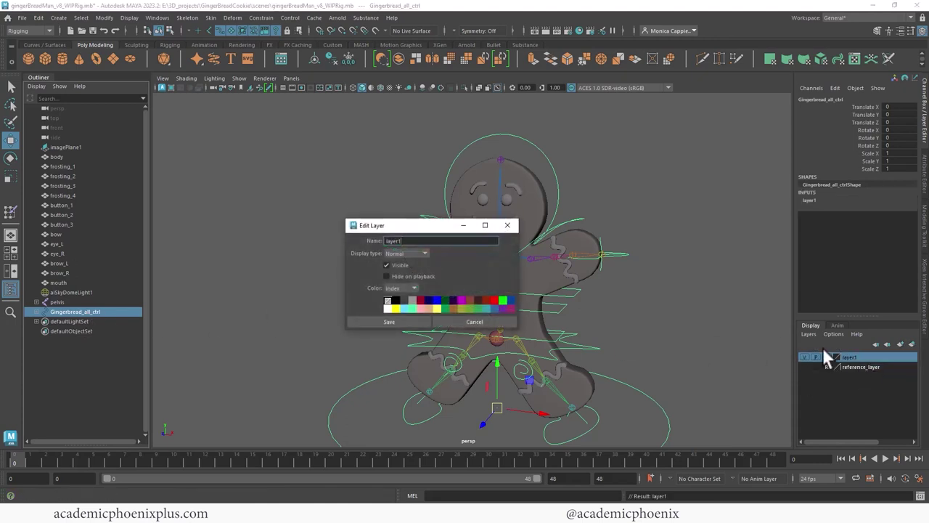
text(Clayerontrollers_)
key(Return)
click(802, 357)
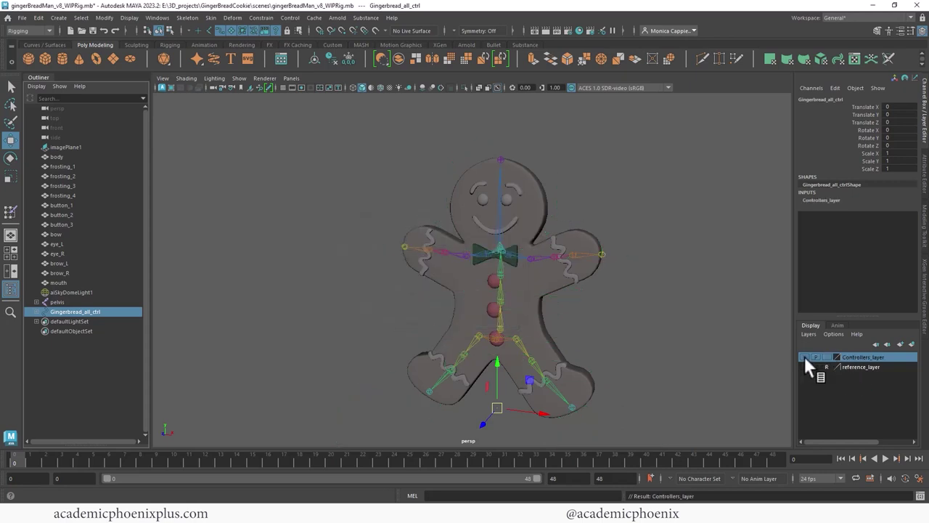
click(804, 356)
click(803, 357)
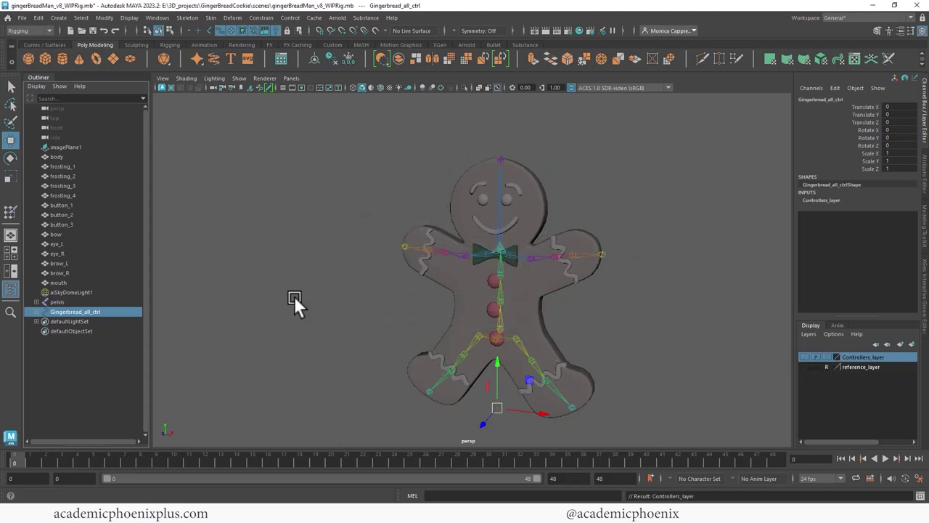
Group the pelvis joint hierarchy and name the group Joints_grp
click(71, 302)
key(ctrl+g)
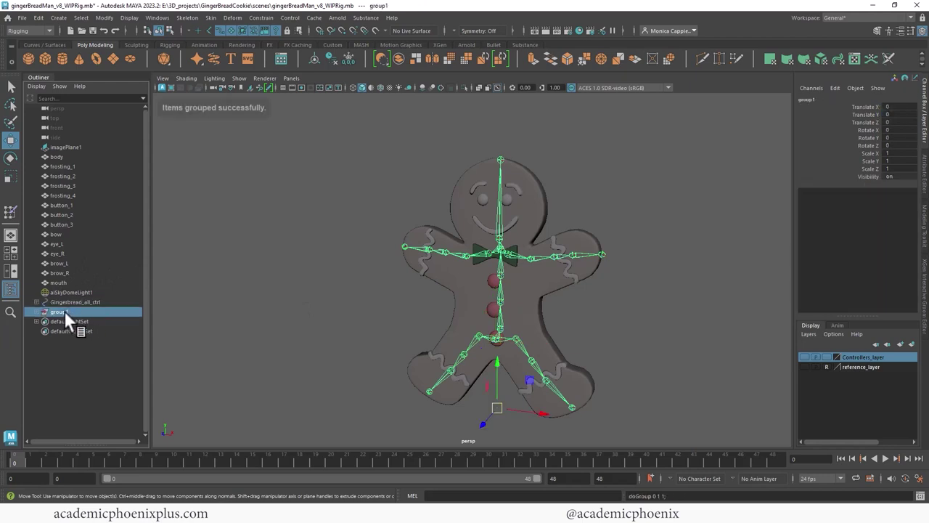
double_click(65, 312)
text(Joints_grp)
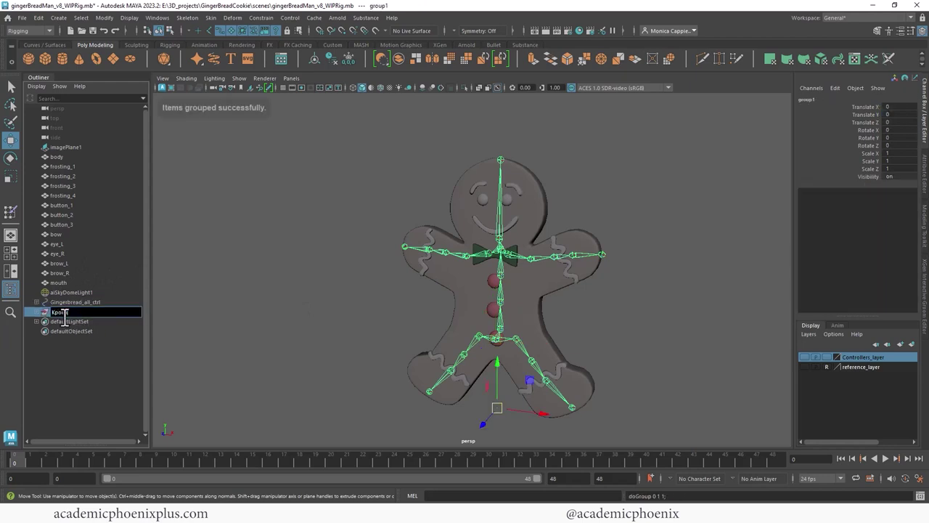
key(Return)
Lock and hide all Translate, Rotate, Scale and Visibility channels of Joints_grp
click(860, 176)
drag(860, 176, 864, 129)
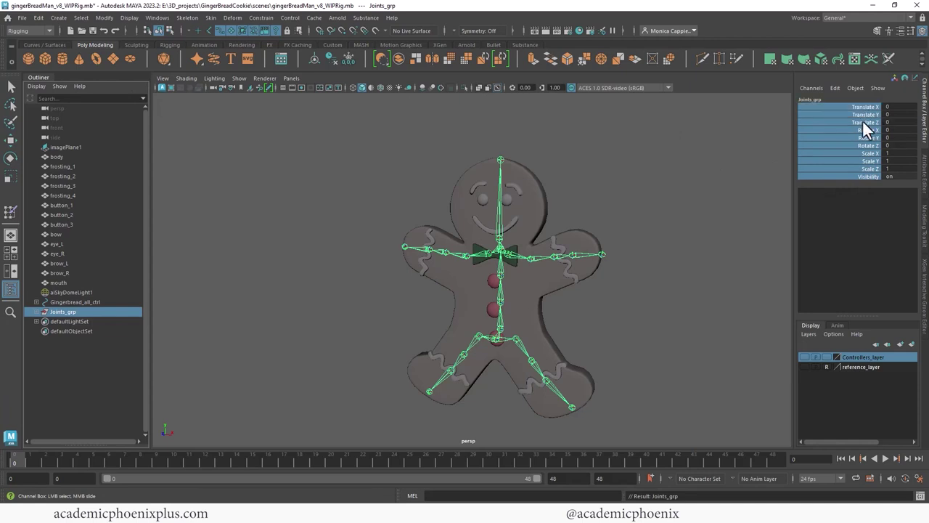
right_click(864, 128)
click(858, 358)
key(w)
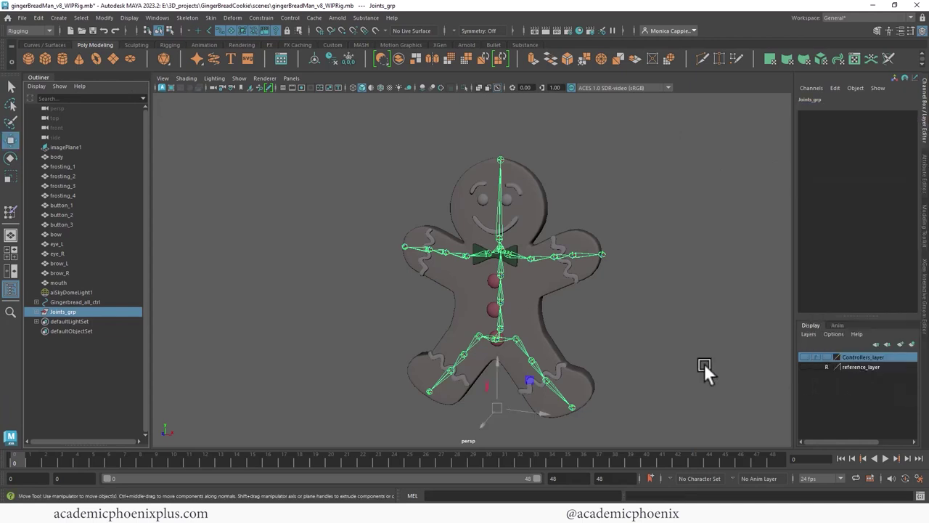
Place Joints_grp inside a new parent group named DONOTTOUCH
key(ctrl+g)
double_click(60, 311)
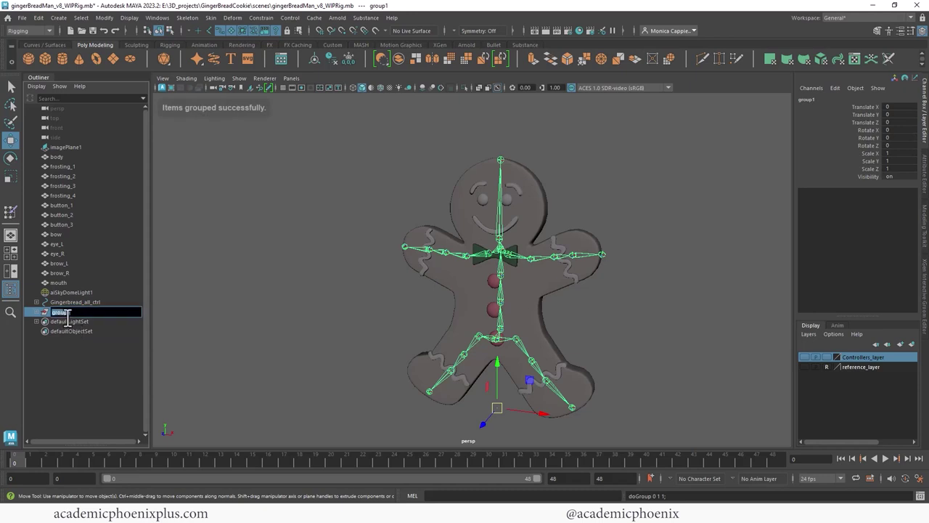
text(DON)
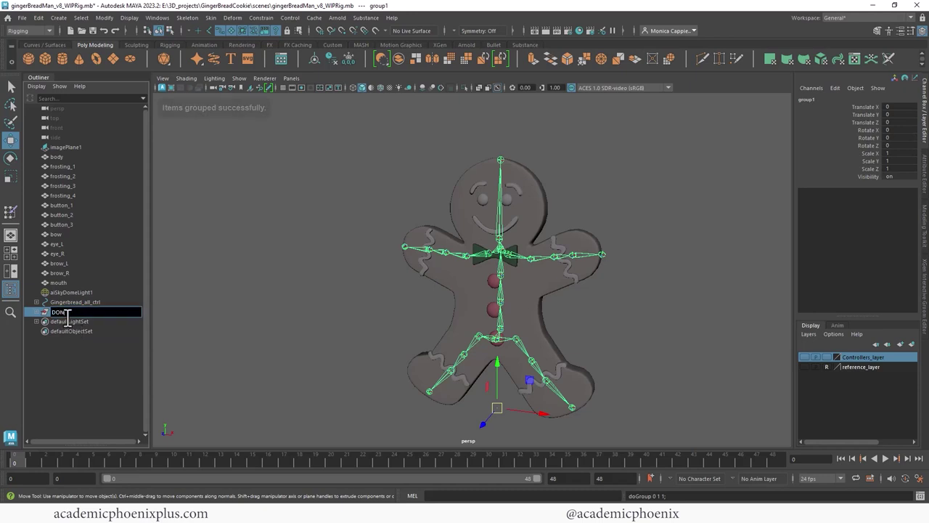
text(OTTOUCH)
key(Return)
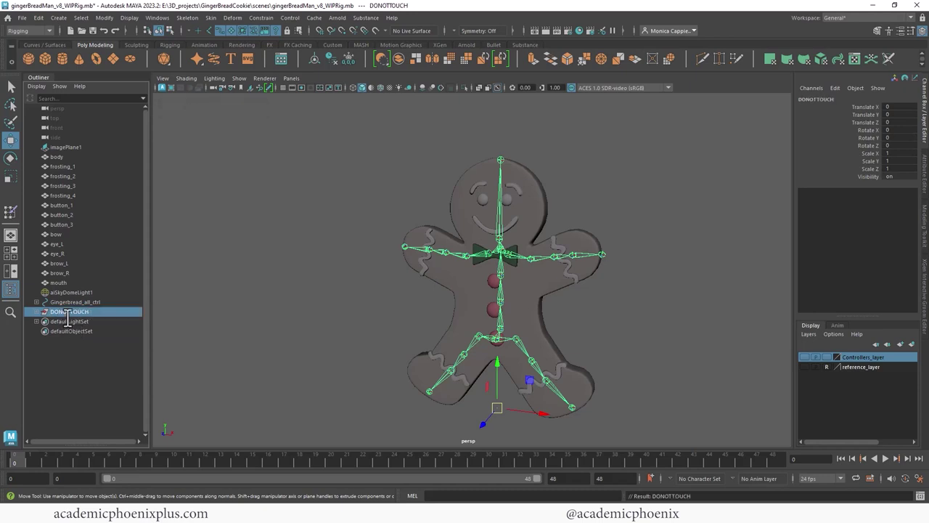
Lock and hide all Translate, Rotate, Scale and Visibility channels of the DONOTTOUCH group
drag(869, 176, 887, 113)
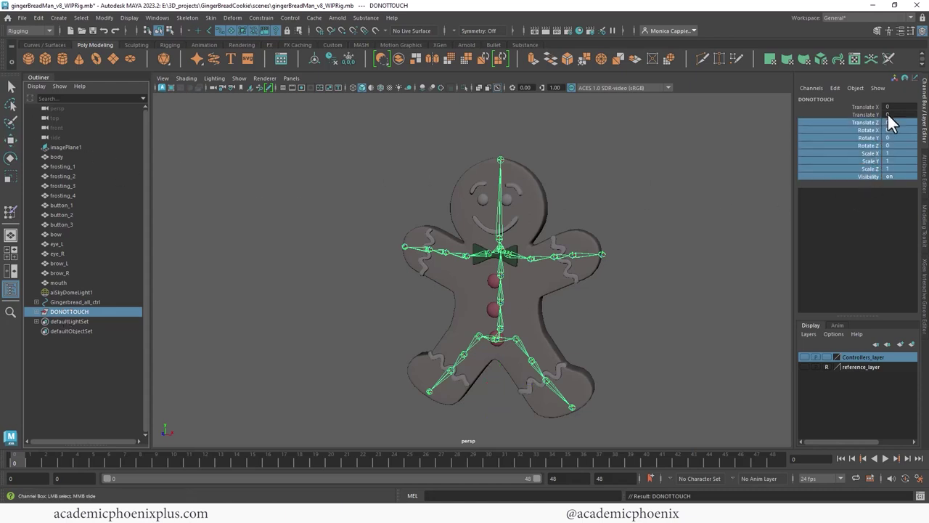
right_click(862, 128)
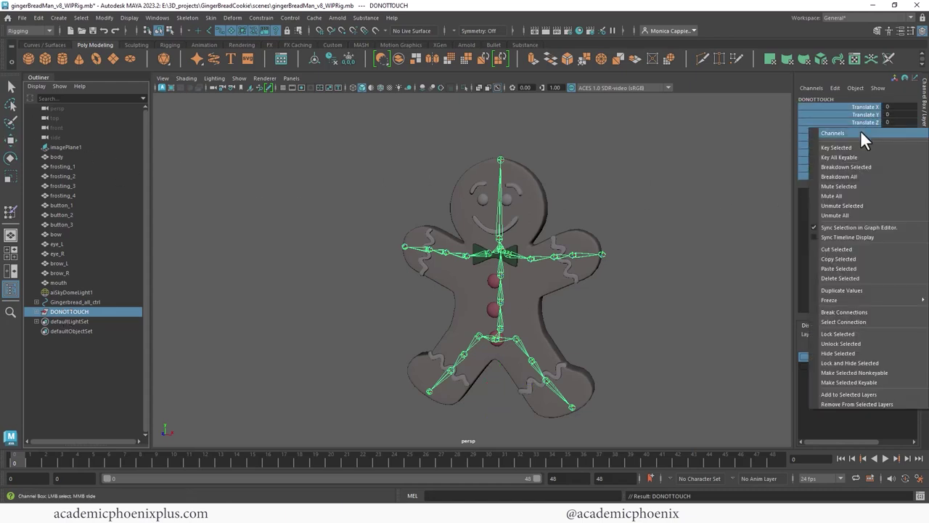
click(859, 362)
key(w)
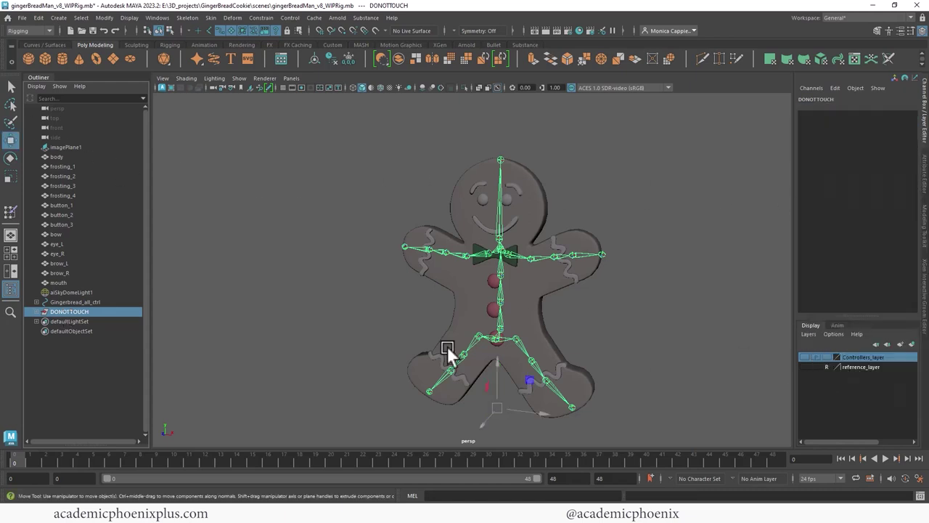
Deselect the DONOTTOUCH group and make Controllers_layer visible again
click(115, 320)
click(115, 315)
click(594, 310)
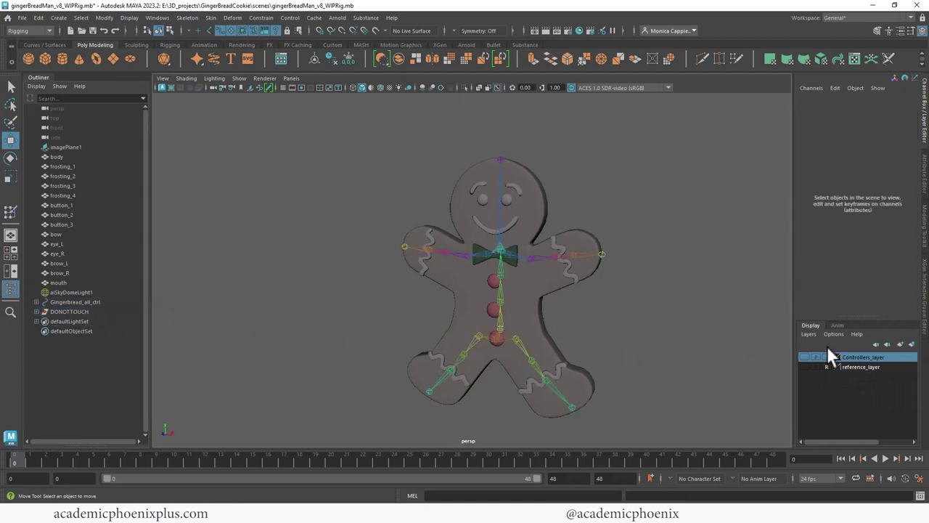
click(805, 357)
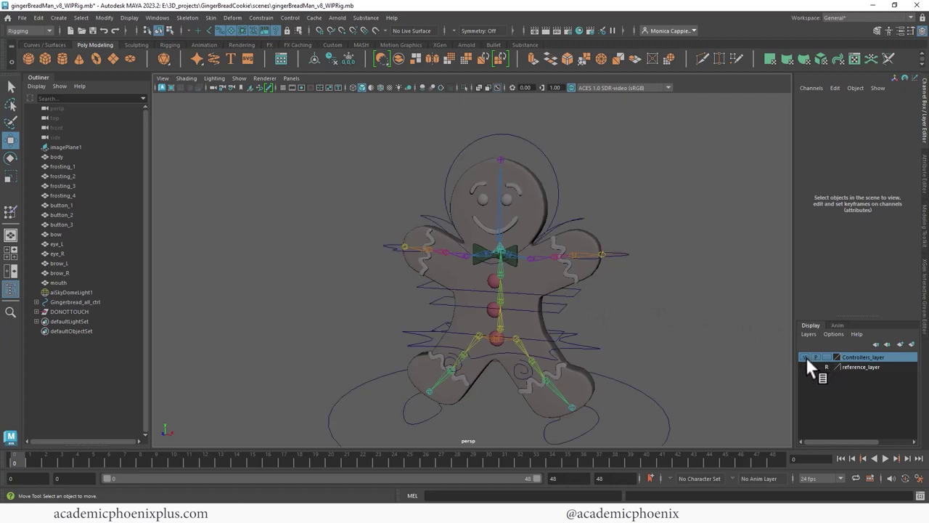
alt+drag(603, 315, 614, 270)
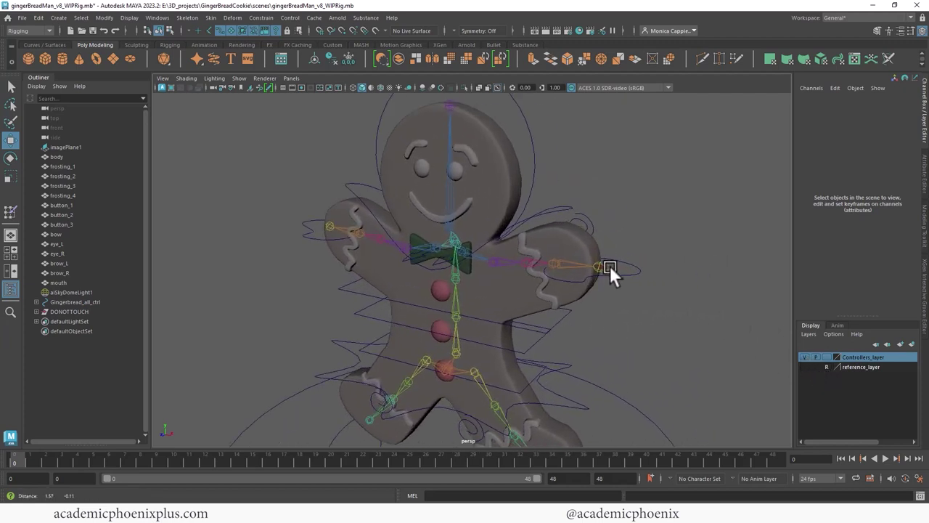
Allow IK handles to be selected in the viewport and hide the left hand's L_hand_ikHandle
click(600, 250)
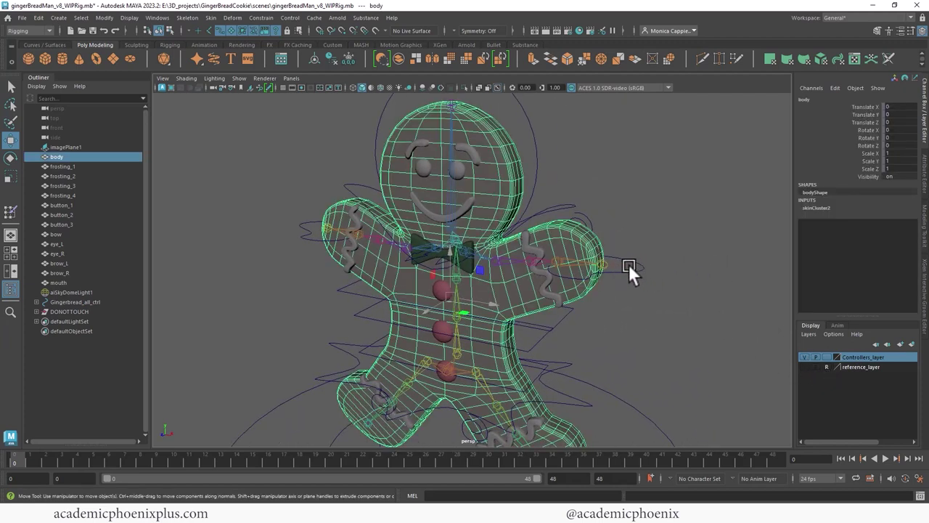
click(630, 265)
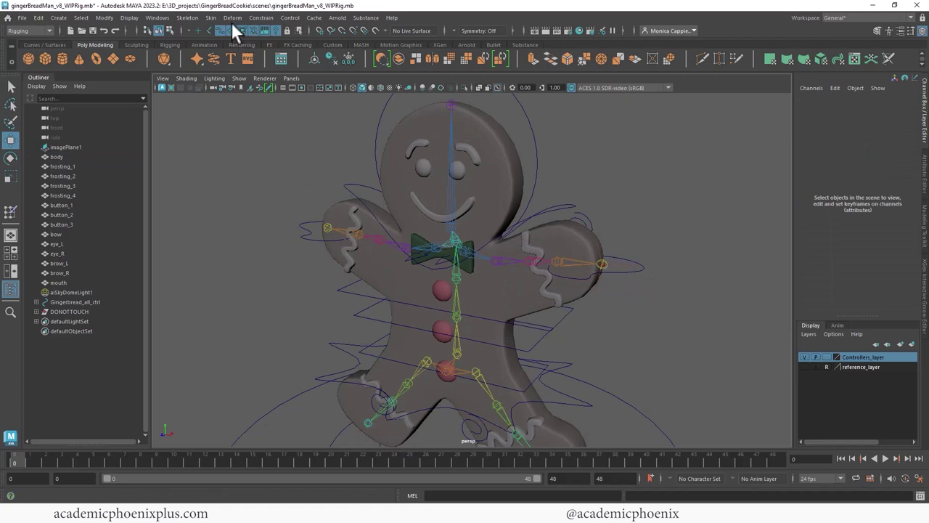
click(624, 265)
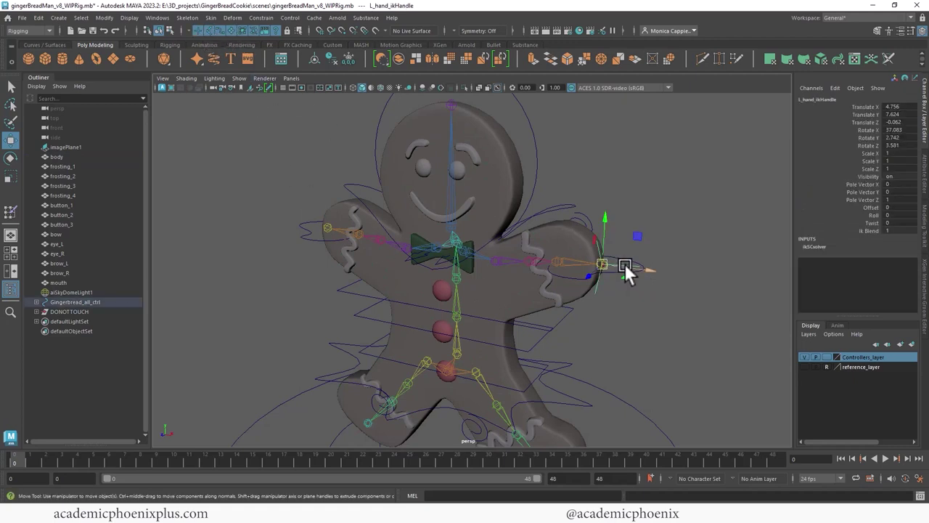
key(ctrl+h)
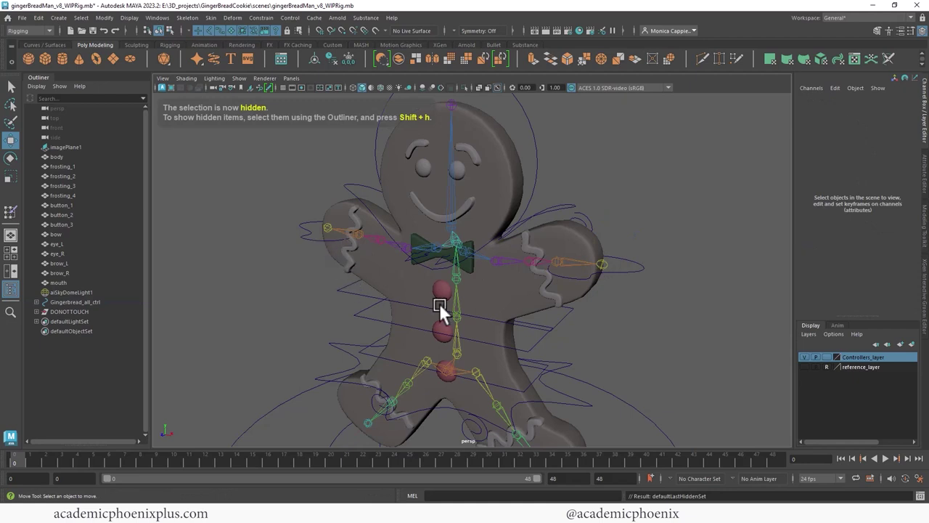
Hide the right foot's R_foot_ikHandle and the left foot's L_foot_ikHandle
alt+drag(541, 336, 524, 290)
click(364, 355)
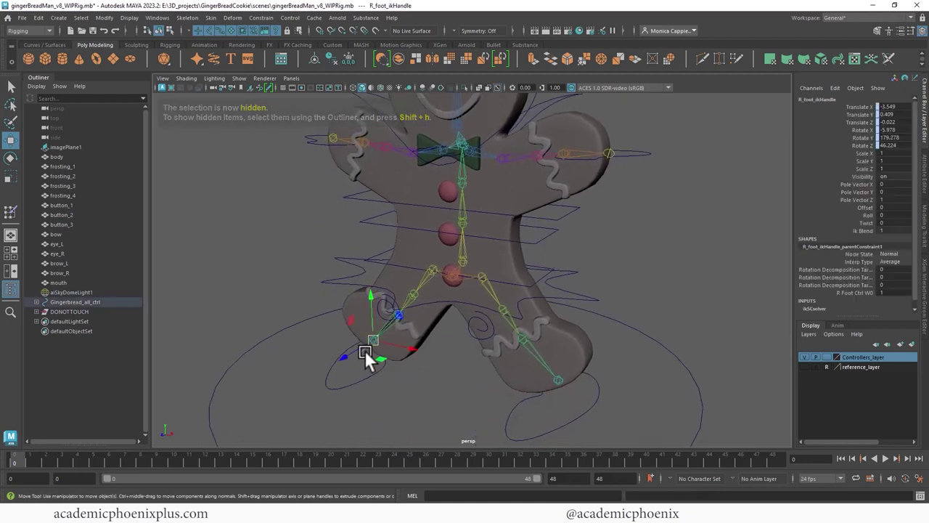
key(ctrl+h)
click(570, 391)
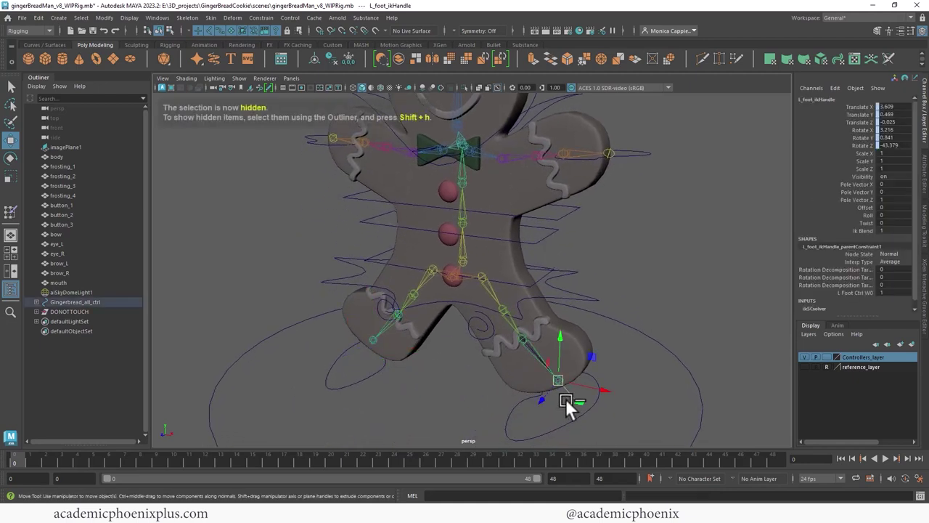
key(ctrl+h)
Hide the remaining IK handles around the arms, checking the rig from both sides
alt+drag(476, 332, 366, 249)
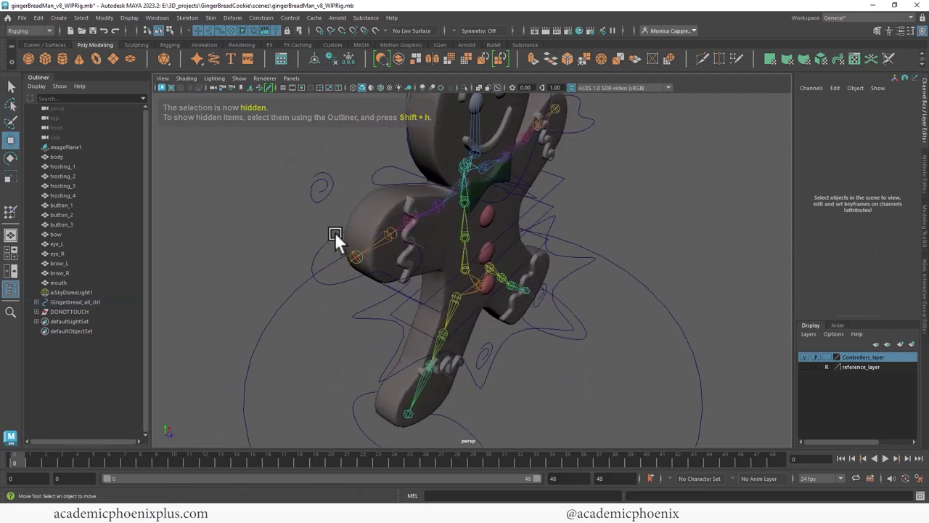
click(338, 236)
key(ctrl+h)
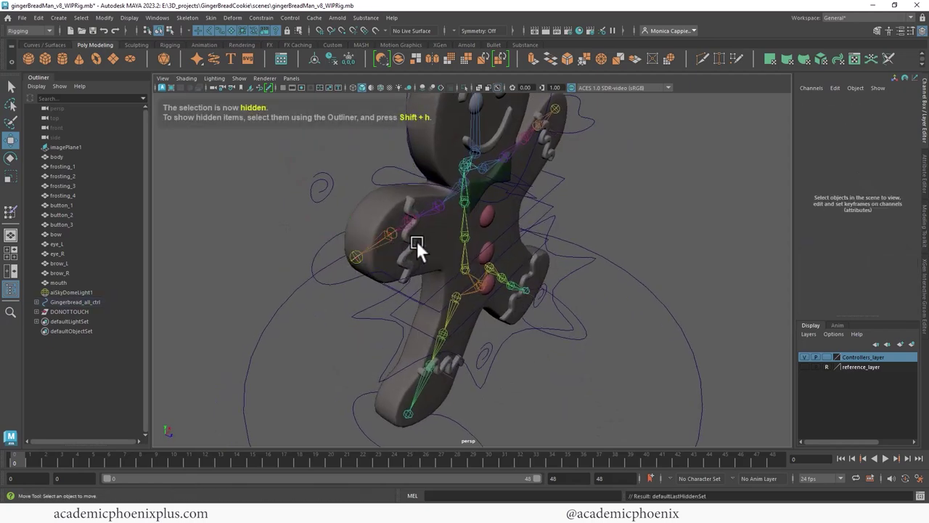
click(424, 242)
key(ctrl+h)
alt+drag(704, 206, 518, 241)
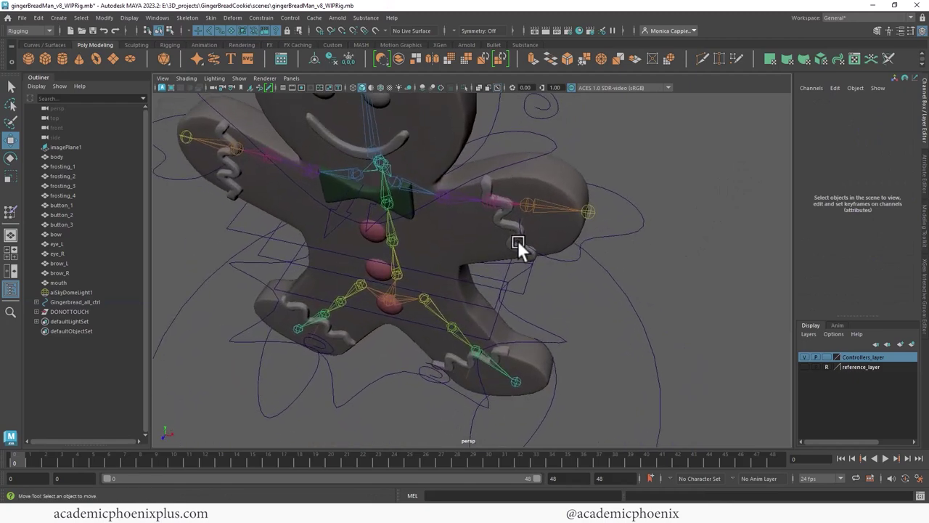
click(518, 242)
key(ctrl+h)
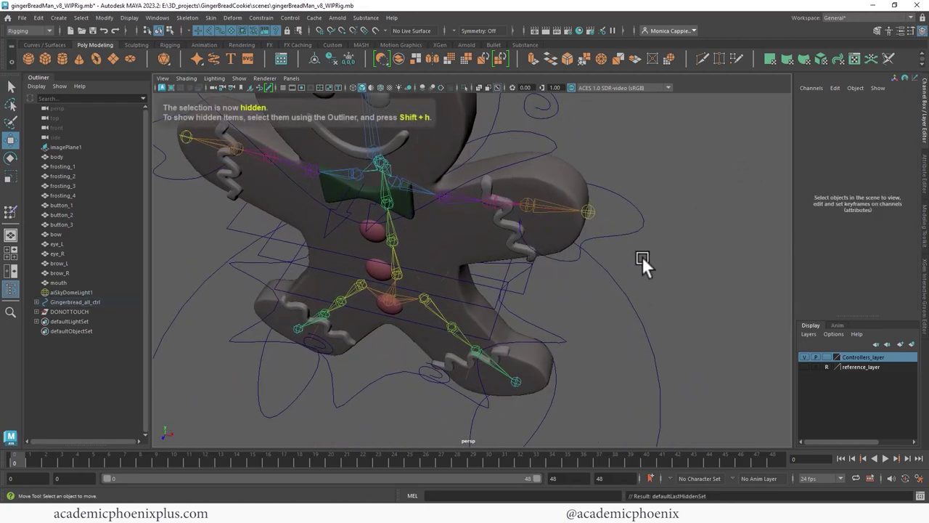
Hide the pelvis joint and its whole chain inside Joints_grp of the DONOTTOUCH group
alt+drag(641, 256, 388, 247)
click(36, 311)
click(40, 320)
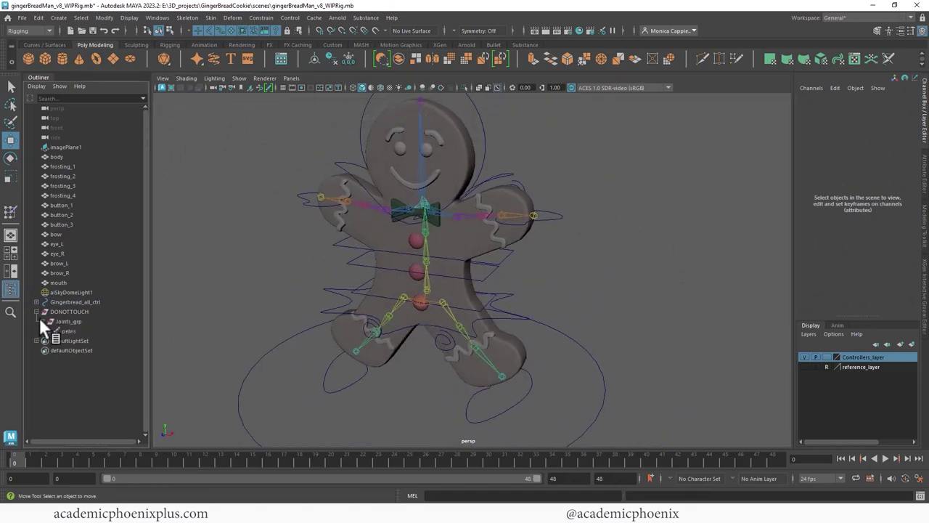
click(65, 321)
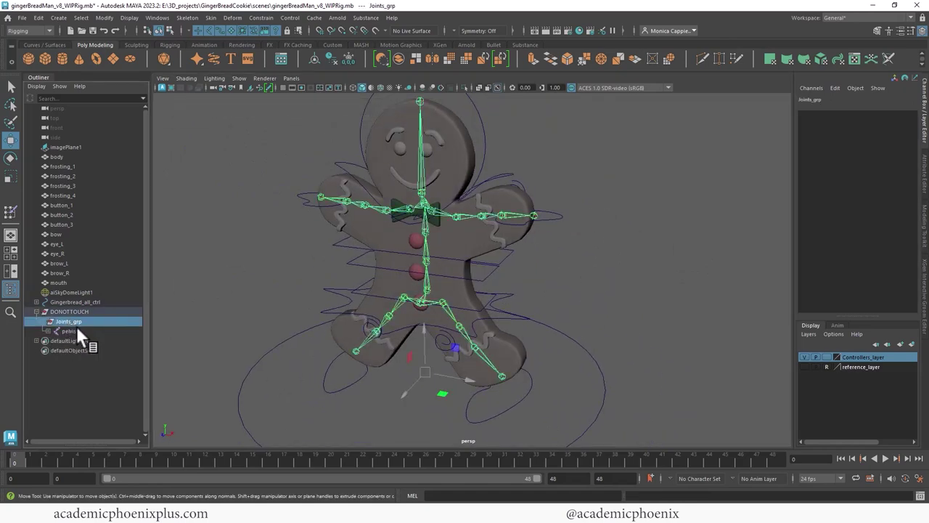
key(ctrl+h)
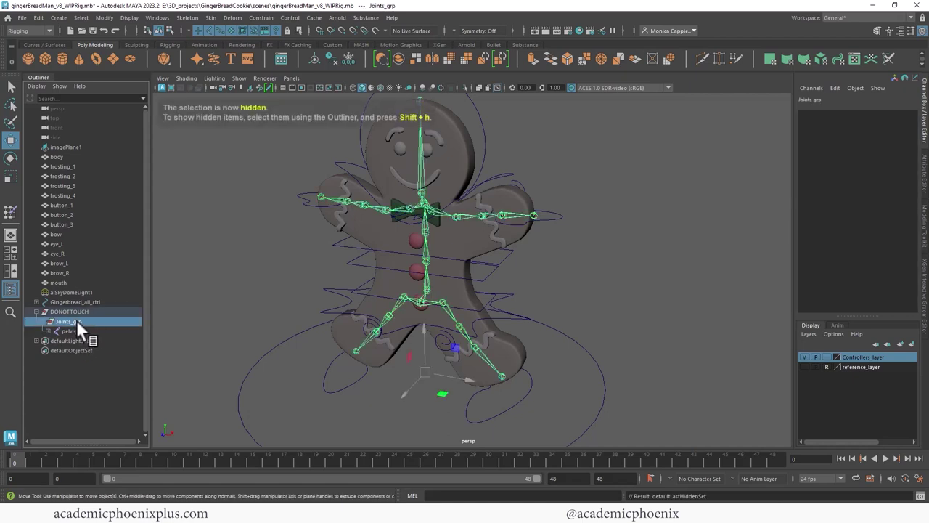
click(79, 330)
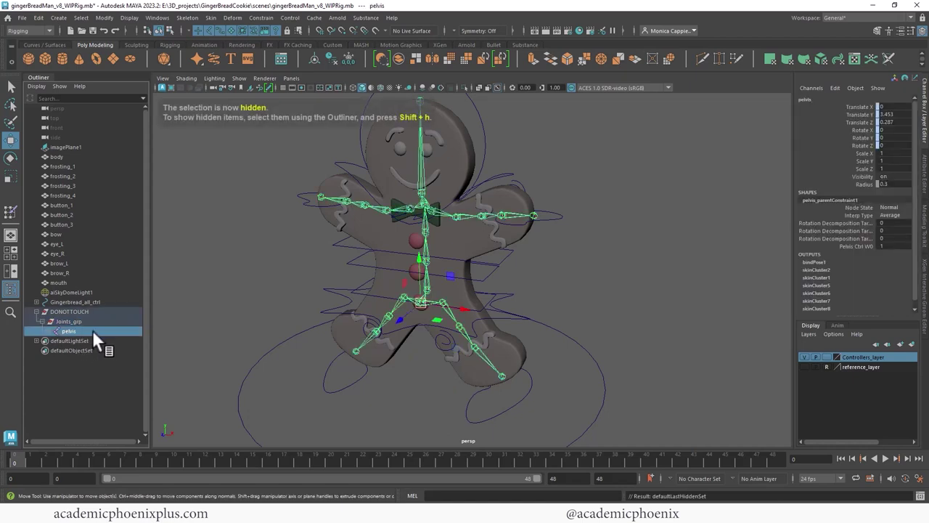
key(ctrl+h)
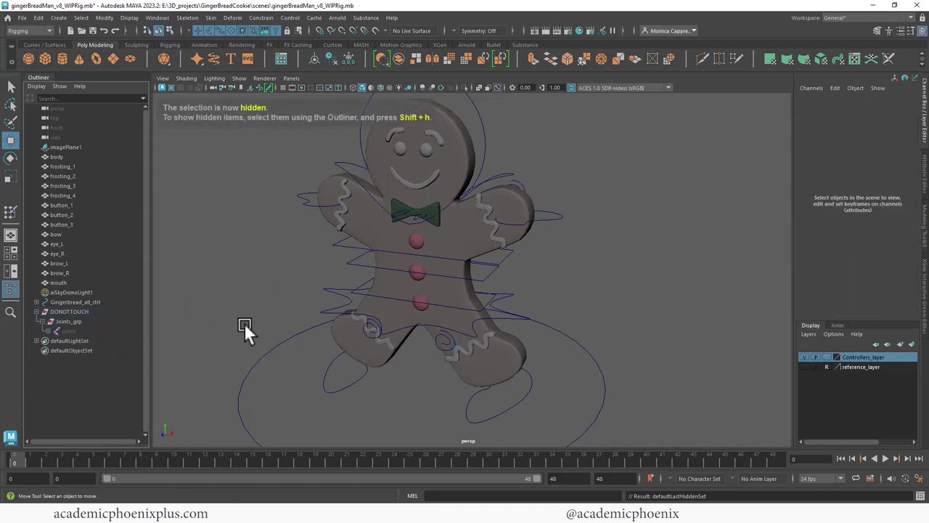
Review the channels of the pelvis joint, Joints_grp and DONOTTOUCH, and clear the selection
click(68, 331)
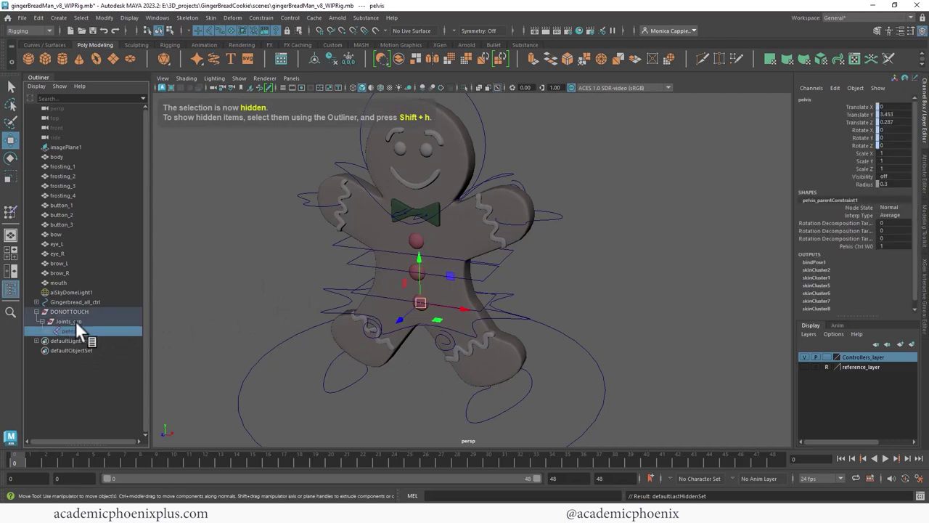
click(75, 321)
click(81, 310)
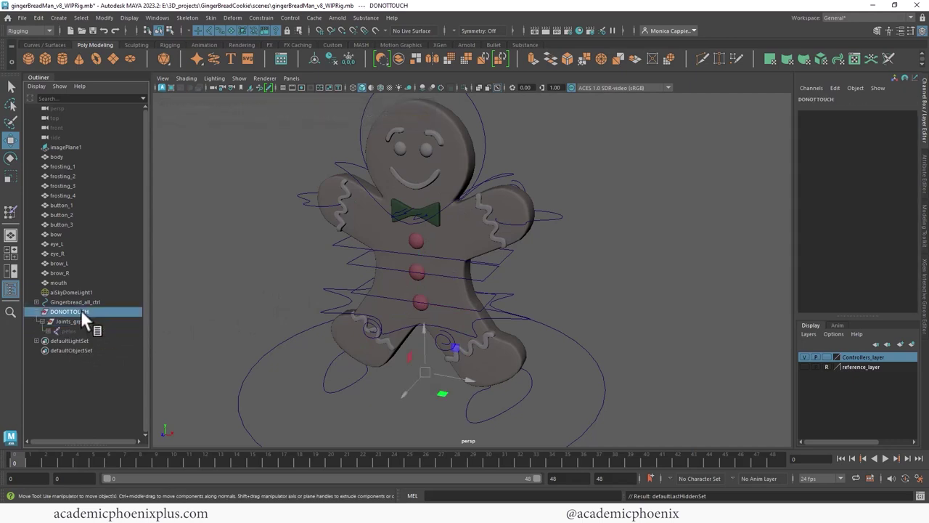
click(222, 294)
Test L_hand_ctrl and L_clavicle_ctrl by moving them and rotating the clavicle control, undoing each test change
mouse_move(549, 263)
alt+mouse_down()
mouse_move(474, 280)
mouse_move(514, 274)
mouse_move(581, 233)
mouse_move(532, 255)
mouse_move(488, 257)
mouse_move(532, 264)
alt+mouse_up()
click(581, 233)
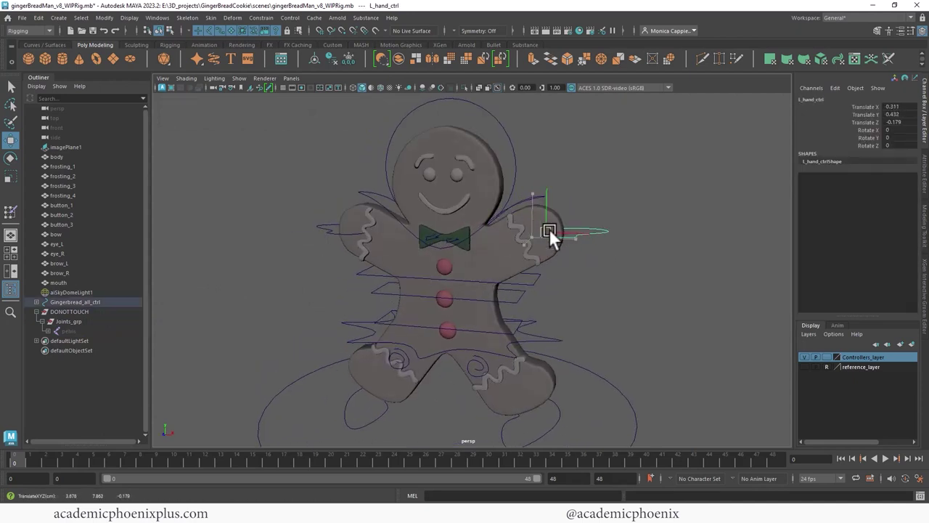
click(549, 229)
alt+drag(549, 229, 463, 219)
key(ctrl+z)
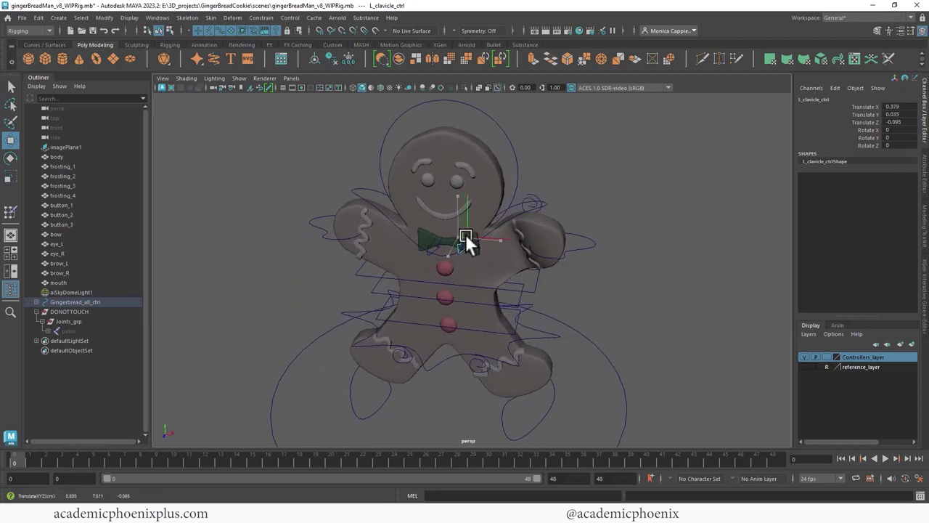
key(e)
drag(481, 229, 502, 224)
key(ctrl+z)
Lock and hide the Rotate X, Y and Z channels of L_clavicle_ctrl and R_clavicle_ctrl, and deselect them
drag(862, 145, 862, 129)
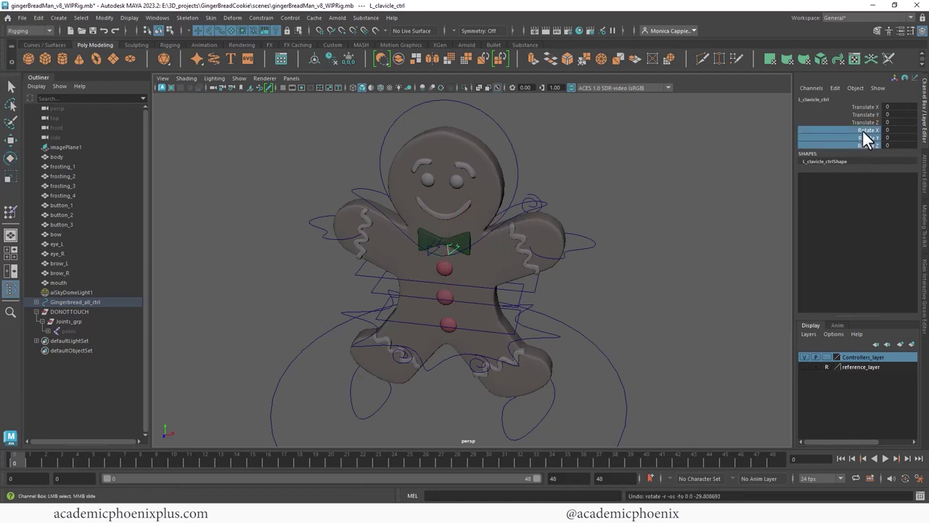
shift+click(454, 248)
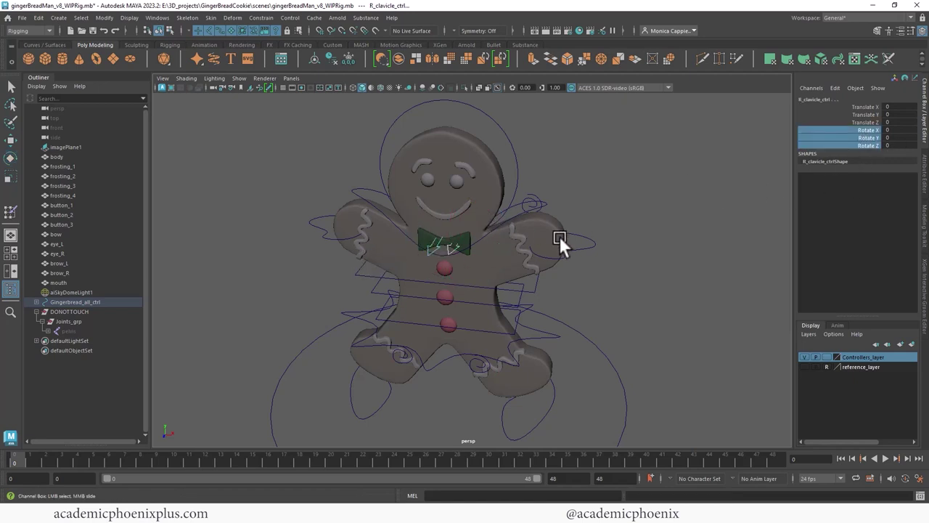
right_click(863, 140)
click(852, 365)
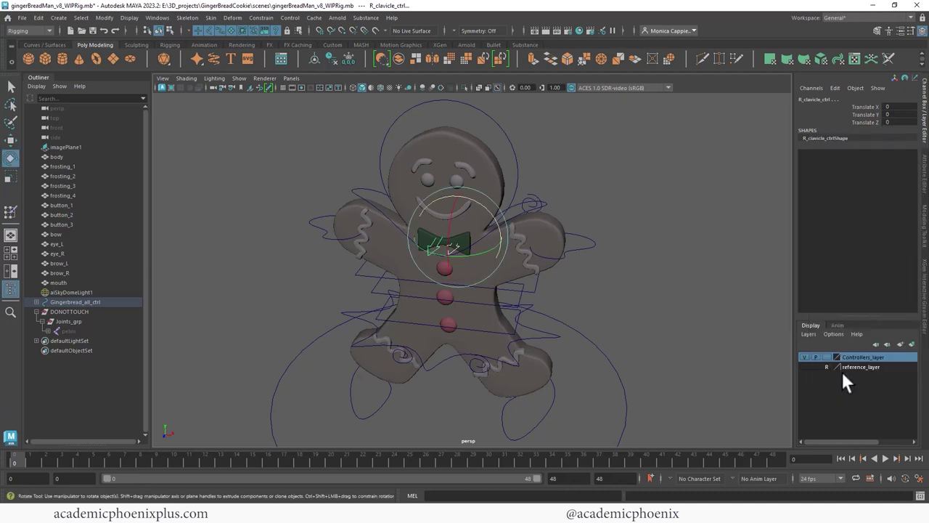
click(656, 335)
Check the shoulder and head controls, and save the scene
click(534, 205)
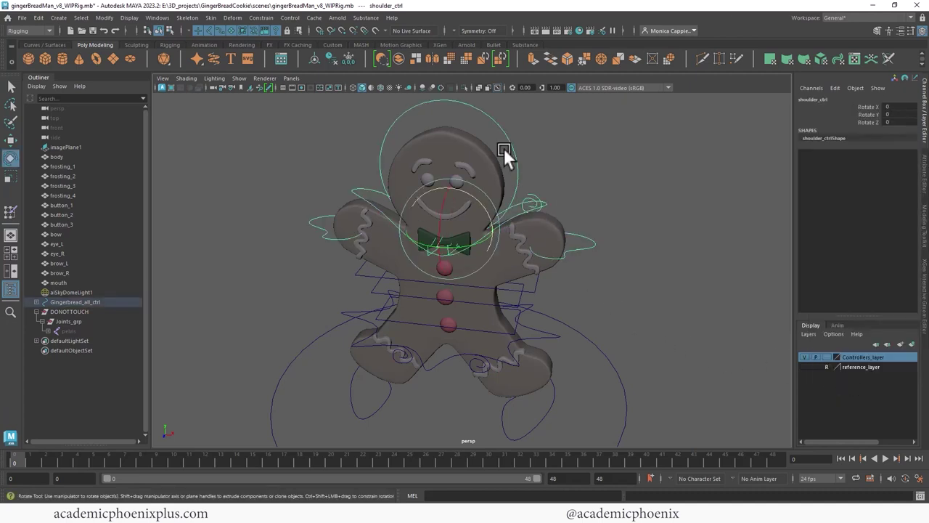
click(506, 143)
alt+drag(600, 153, 630, 168)
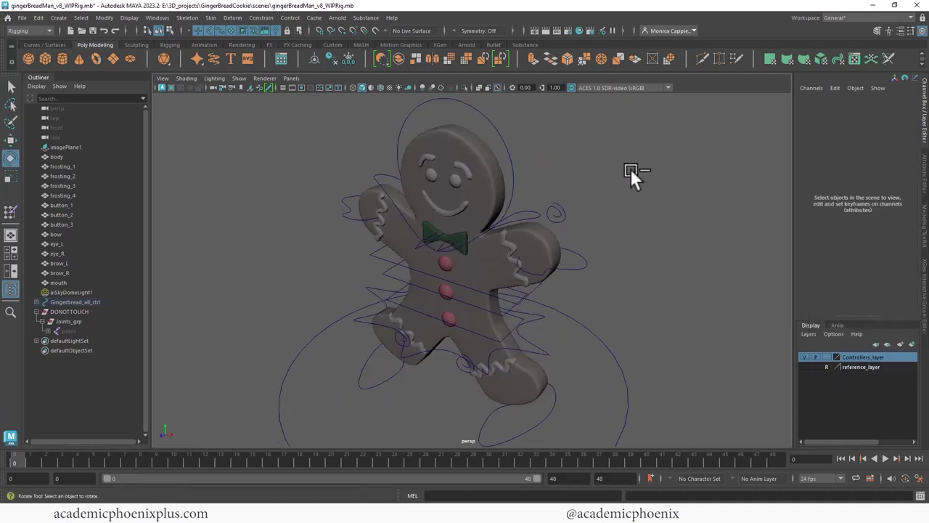
key(ctrl+s)
Group all the cookie geometry from body through mouth and name the group Geo_grop
click(69, 312)
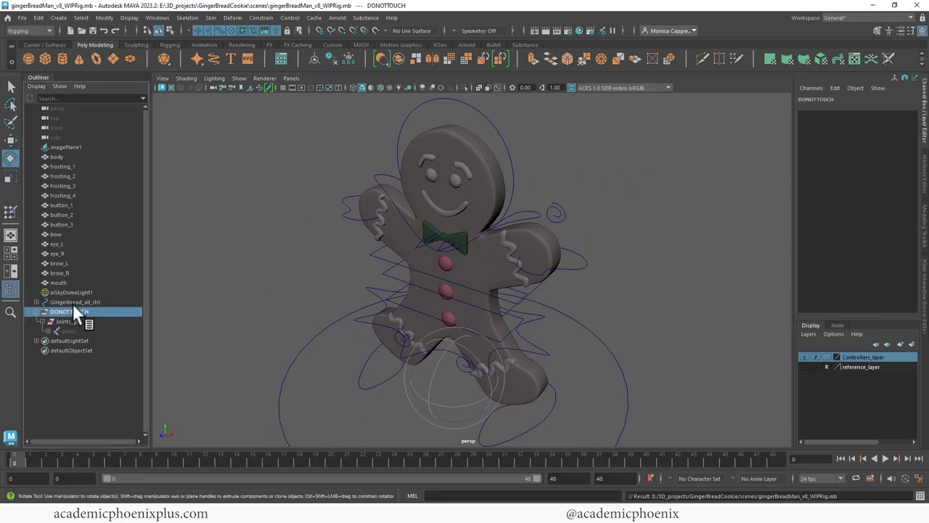
click(64, 301)
click(36, 311)
click(58, 157)
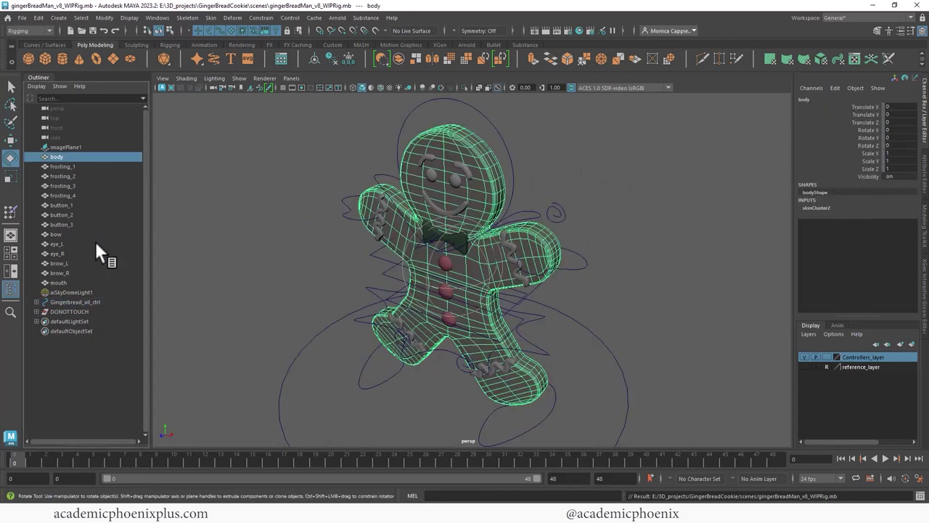
shift+click(58, 282)
key(ctrl+g)
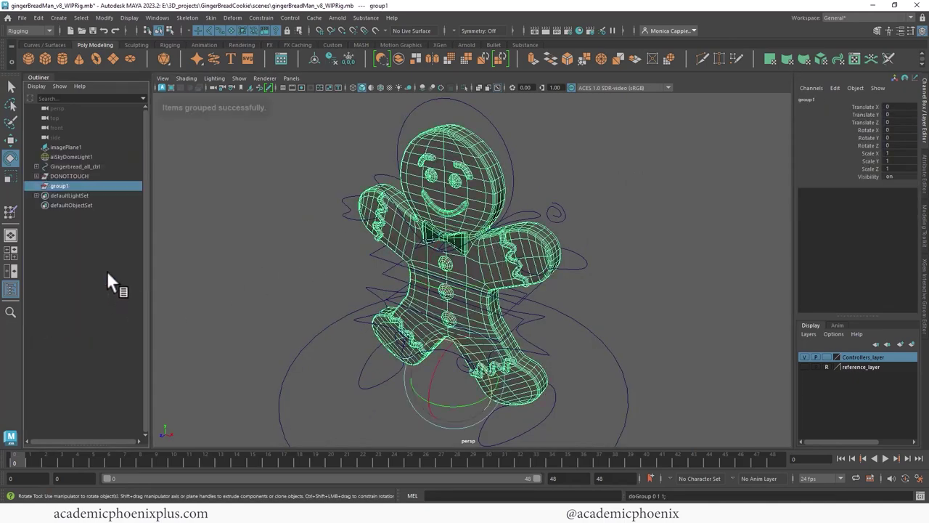
double_click(61, 186)
text(Geo_grop)
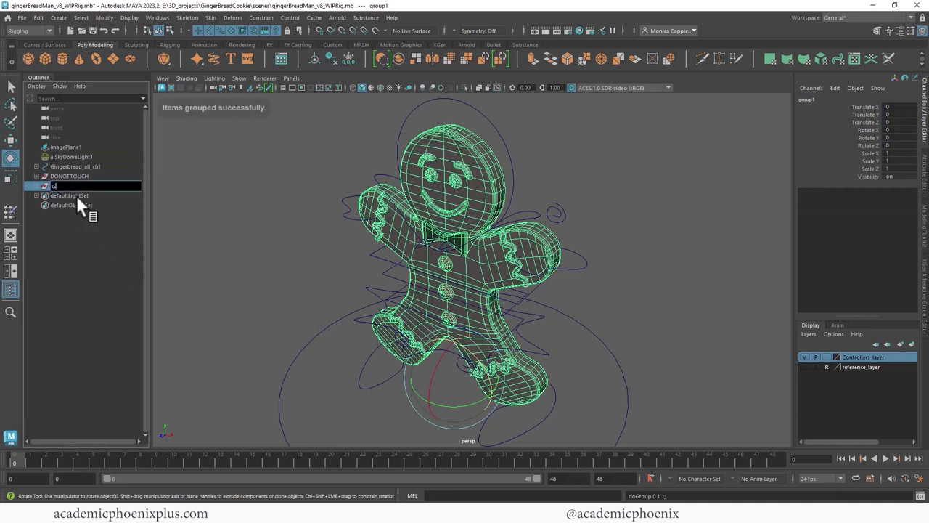
key(Return)
Lock and hide all Translate, Rotate, Scale and Visibility channels of Geo_grop
drag(871, 174, 871, 113)
right_click(869, 107)
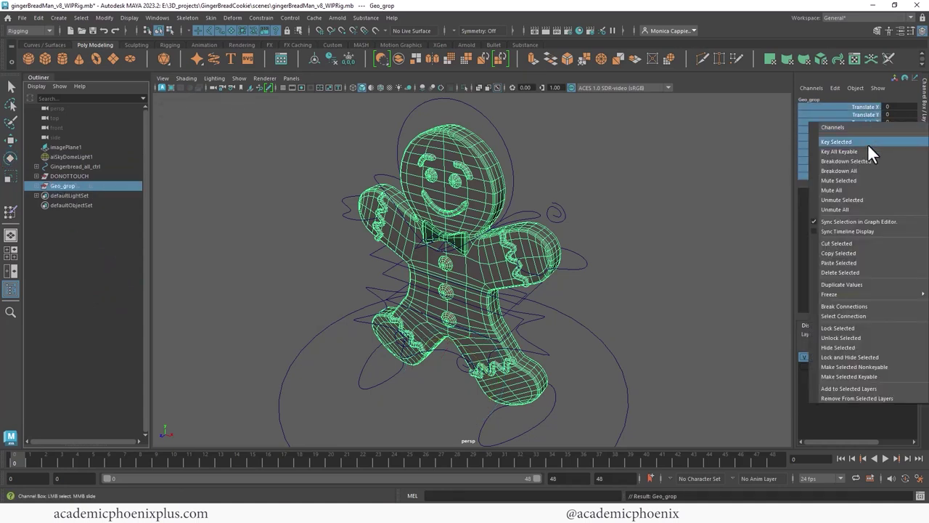
click(868, 357)
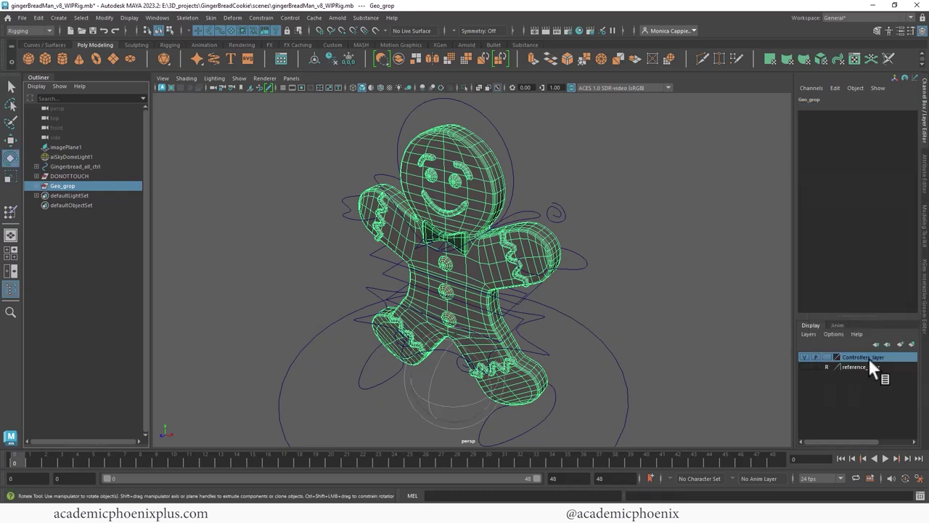
Parent Geo_grop under the DONOTTOUCH group and expand that group to show its contents
middle_drag(68, 187, 75, 174)
click(74, 174)
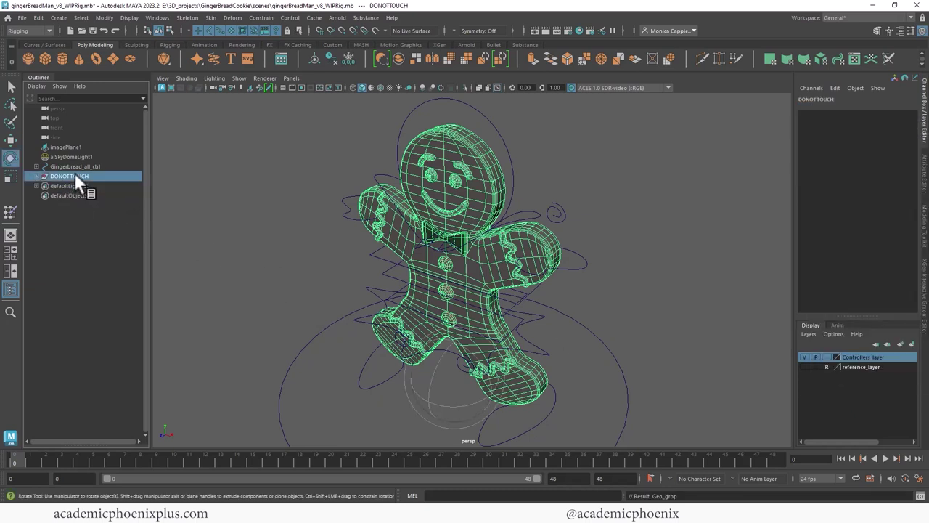
click(36, 176)
Create a display layer from Geo_grop and name it geo_layer
click(68, 205)
click(911, 344)
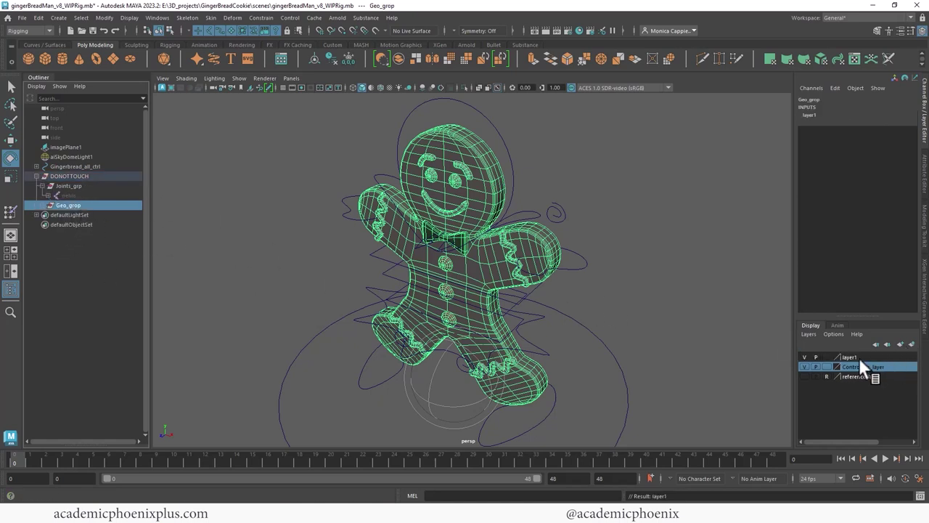
double_click(855, 357)
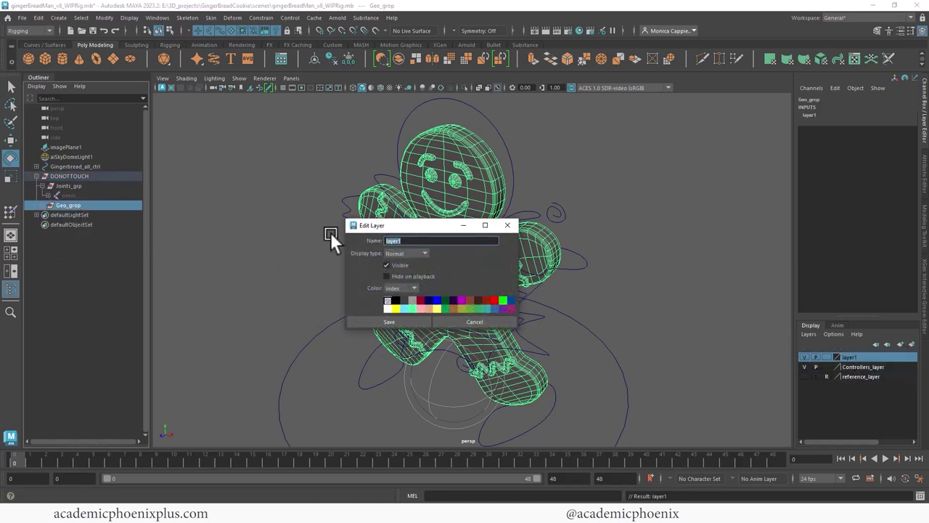
key(Left)
text(geo_)
click(393, 322)
Set geo_layer's display type to Reference and deselect Geo_grop
click(827, 357)
click(828, 356)
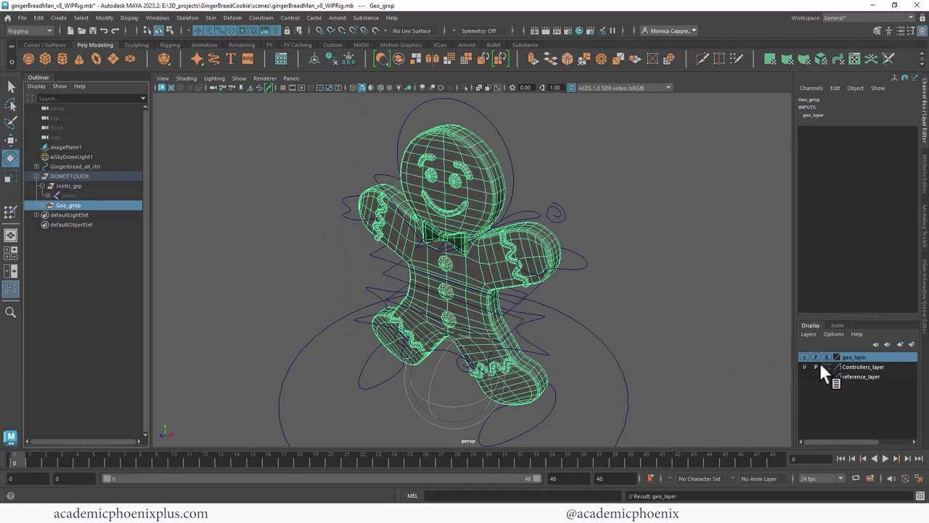
click(714, 357)
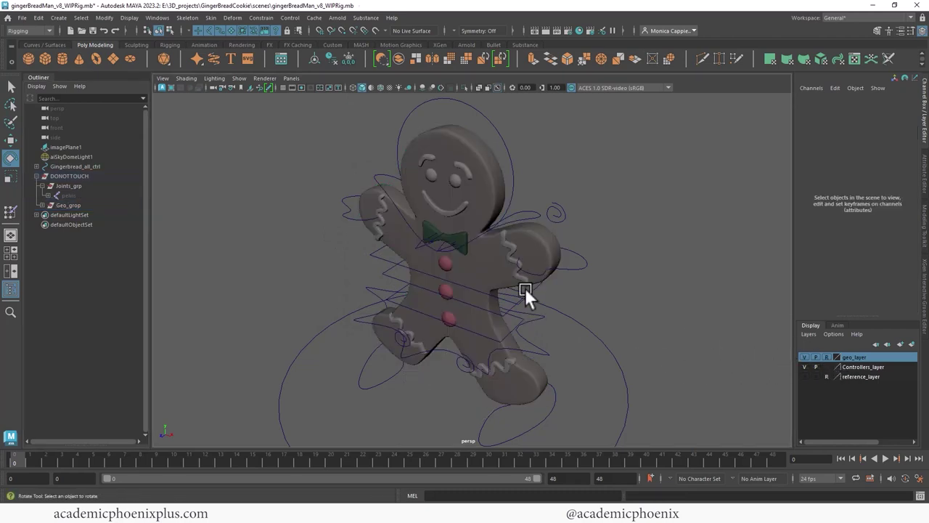
Try rotating the left hand control, and undo the rotation
click(535, 224)
click(539, 263)
drag(539, 263, 492, 156)
key(ctrl+z)
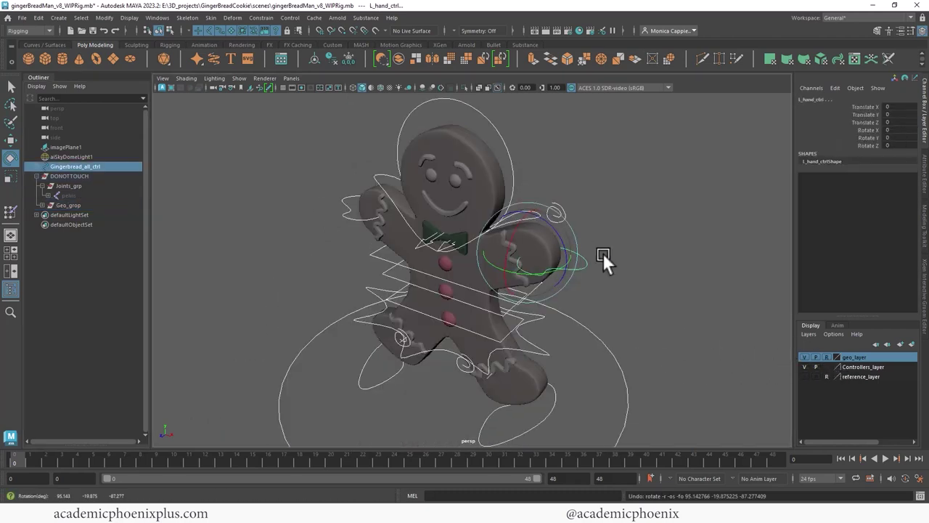
Examine the rig's control curves from the side, selecting the main control and the right clavicle control
click(666, 298)
click(606, 331)
drag(440, 335, 637, 330)
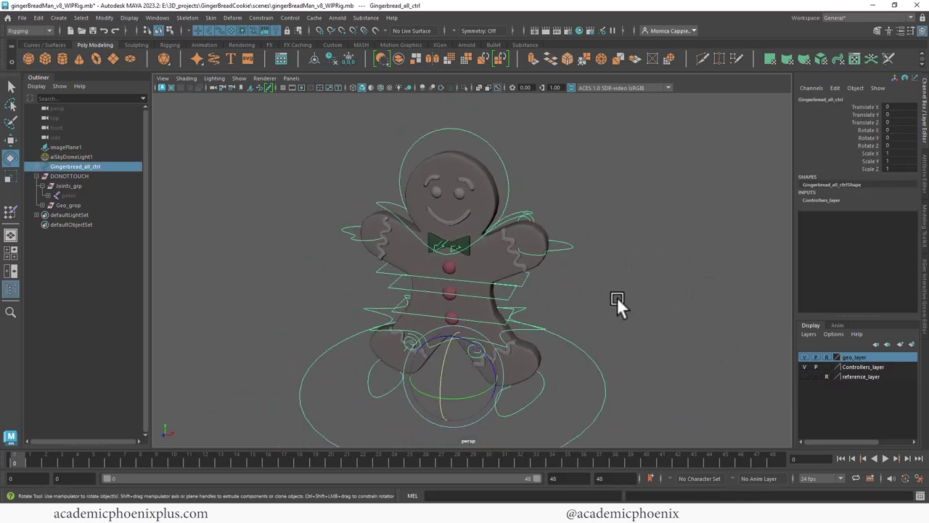
alt+drag(617, 296, 487, 263)
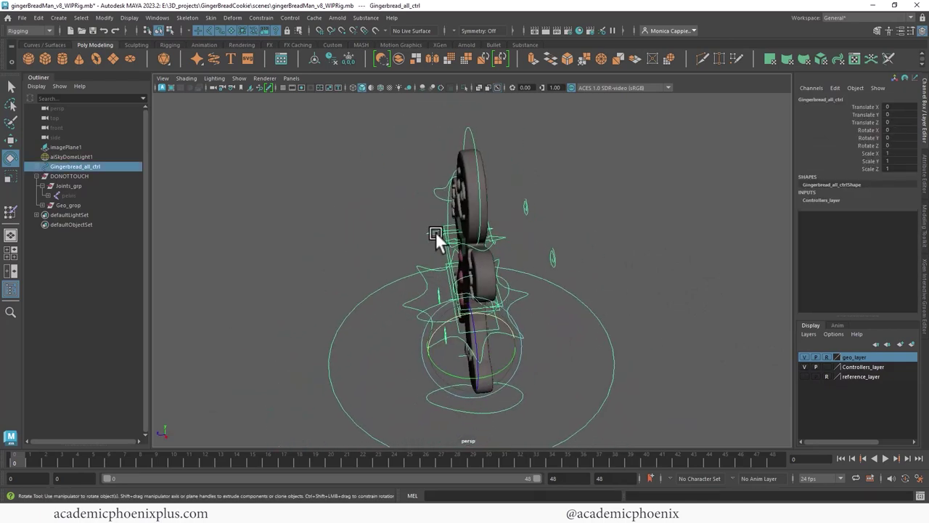
alt+drag(435, 232, 478, 255)
click(543, 236)
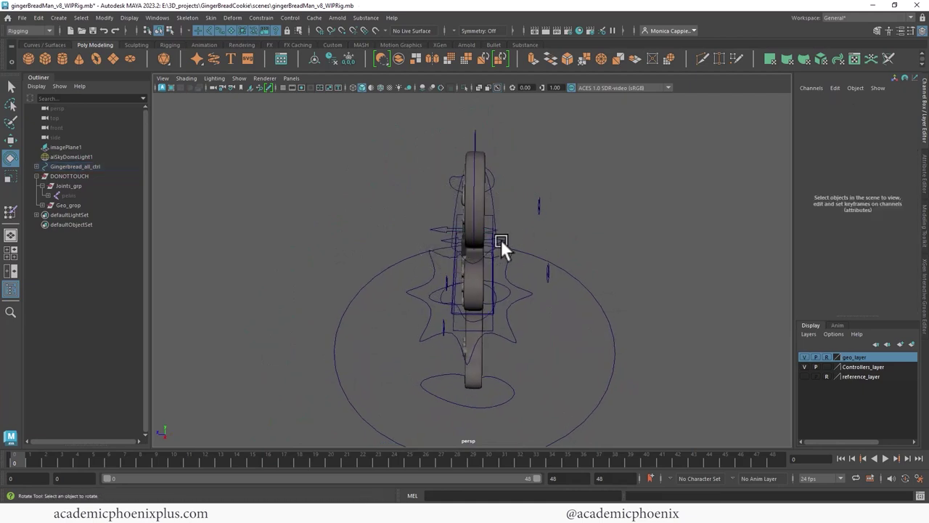
click(472, 230)
click(410, 227)
click(441, 228)
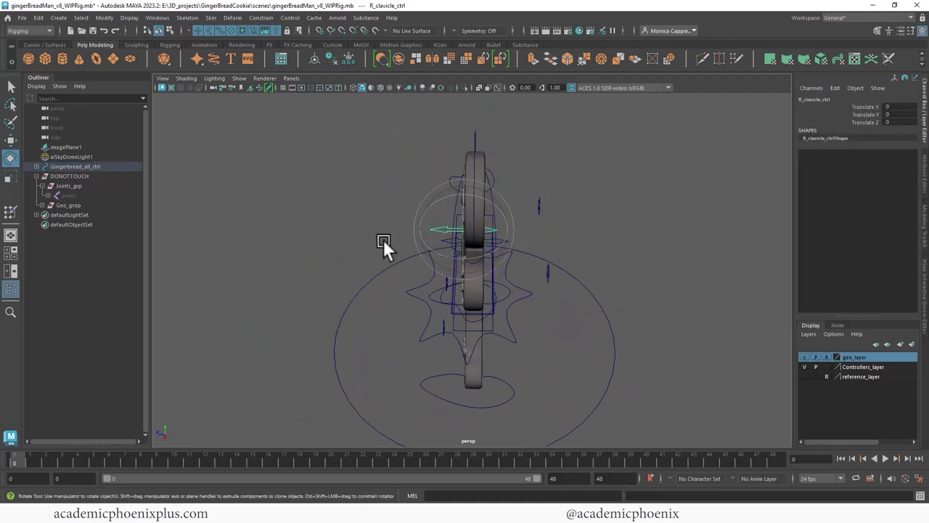
Hide the right and left leg IK handles
alt+drag(489, 290, 673, 266)
click(498, 284)
drag(337, 162, 671, 400)
alt+drag(648, 320, 679, 307)
alt+right_drag(678, 307, 749, 284)
click(693, 279)
alt+drag(748, 284, 708, 299)
click(502, 321)
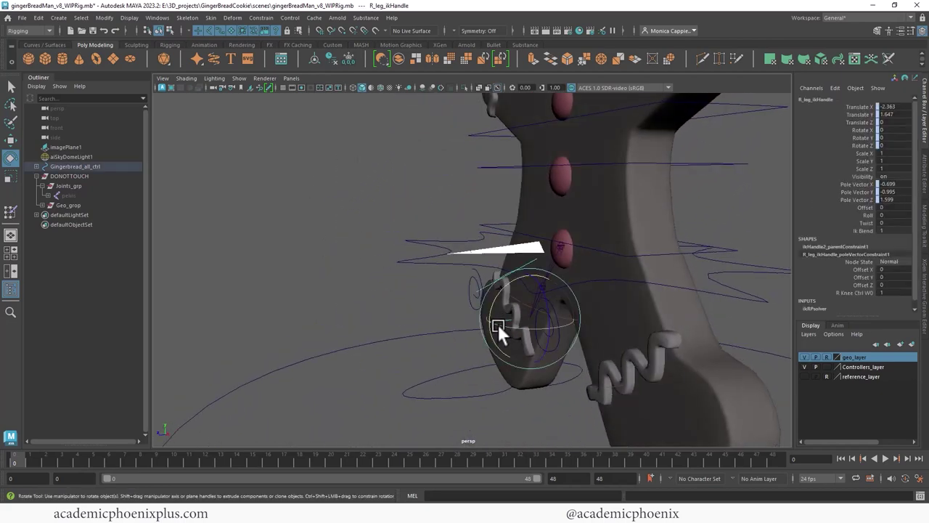
key(ctrl+h)
click(616, 383)
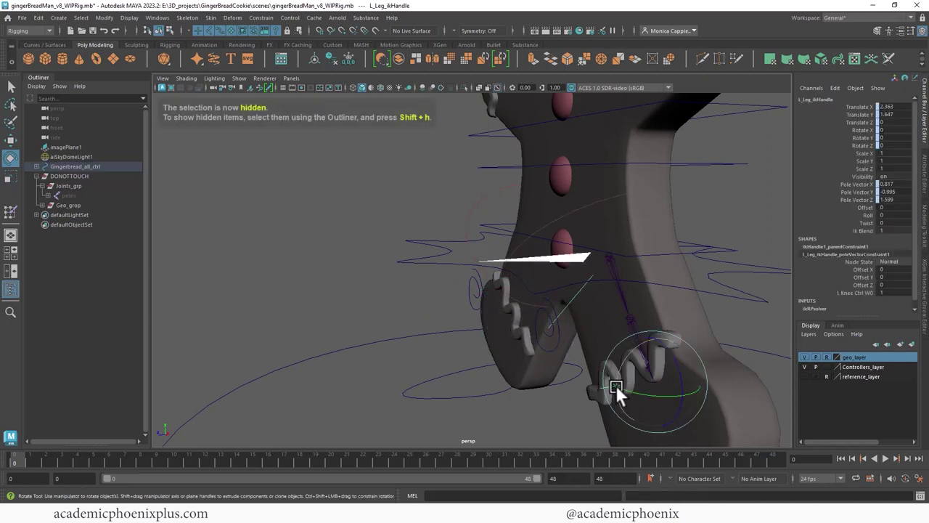
click(617, 381)
key(a)
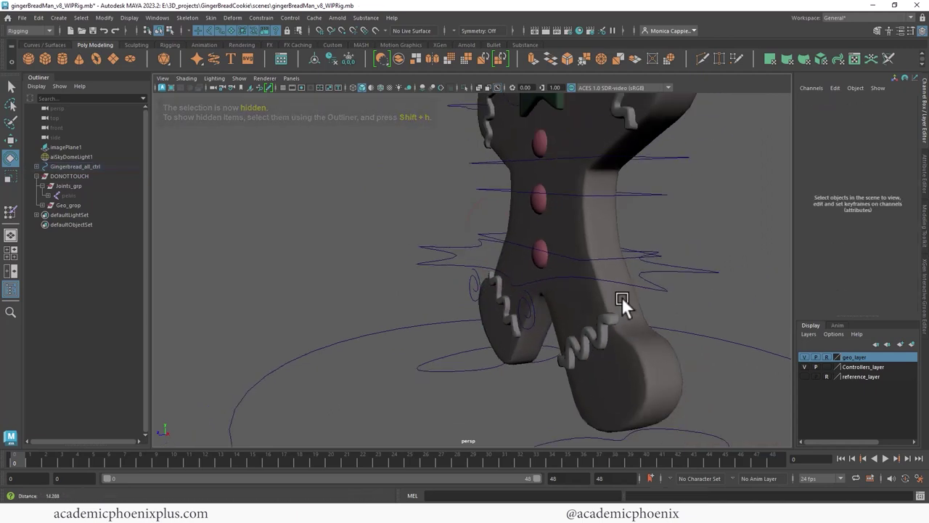
Select both the right and left clavicle controls near the bow tie
drag(399, 132, 471, 181)
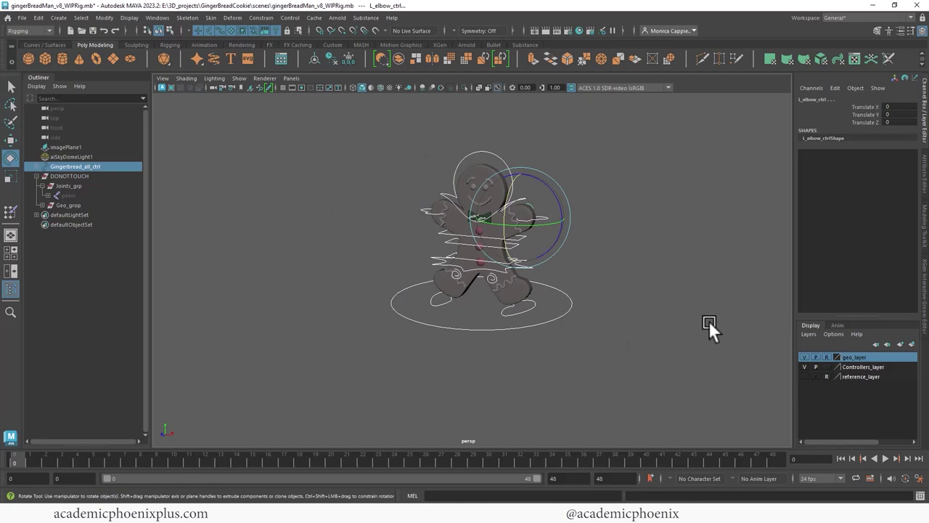
alt+drag(708, 320, 575, 315)
click(598, 289)
click(483, 325)
scroll(642, 362, up, 3)
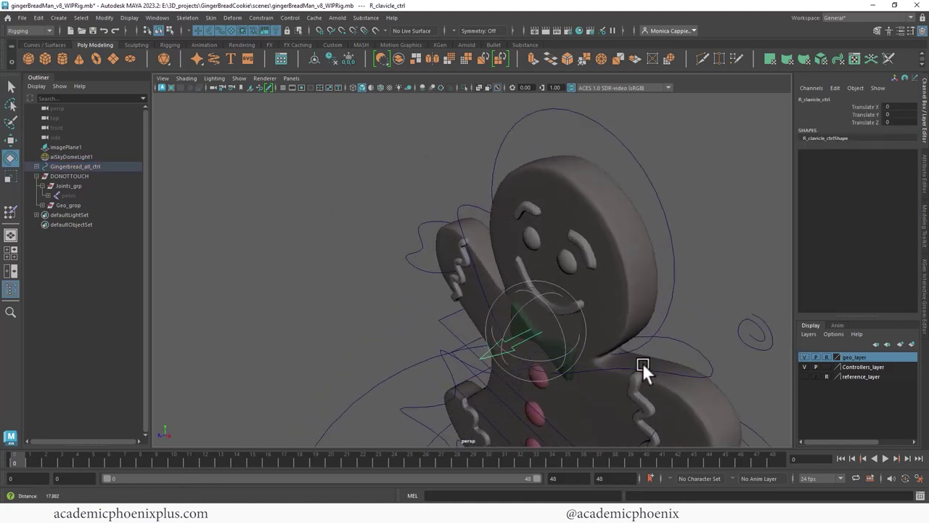
alt+drag(642, 362, 668, 369)
key(q)
shift+click(561, 382)
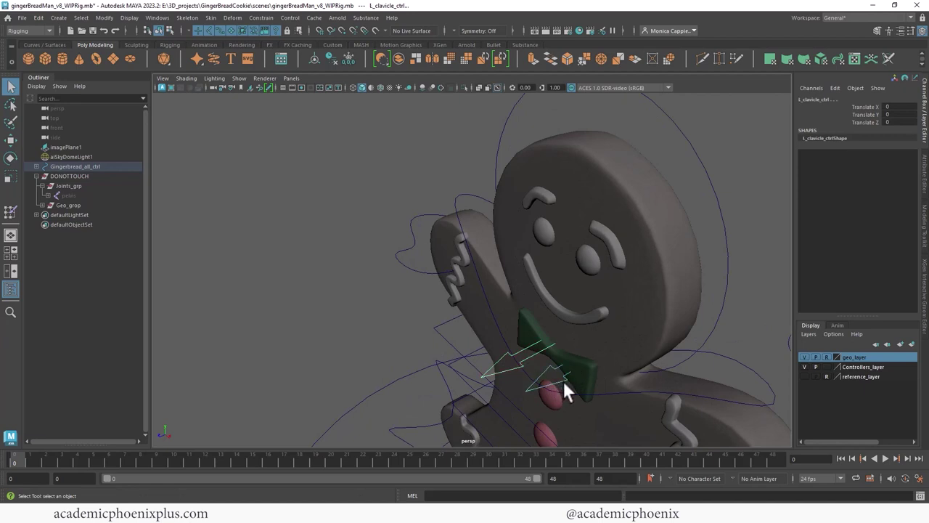
Open Channel Control for the right clavicle control alone and unlock its Rotate X, Y and Z channels
click(835, 85)
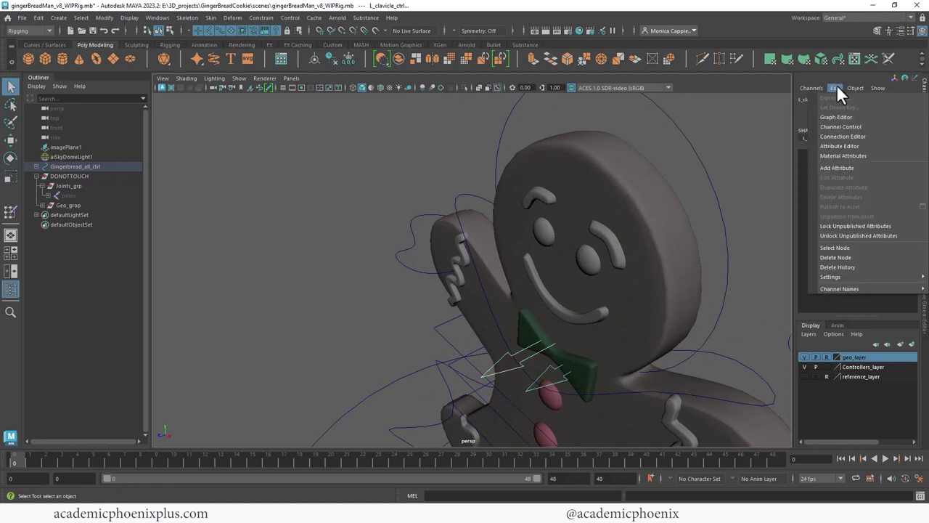
mouse_move(818, 84)
key(w)
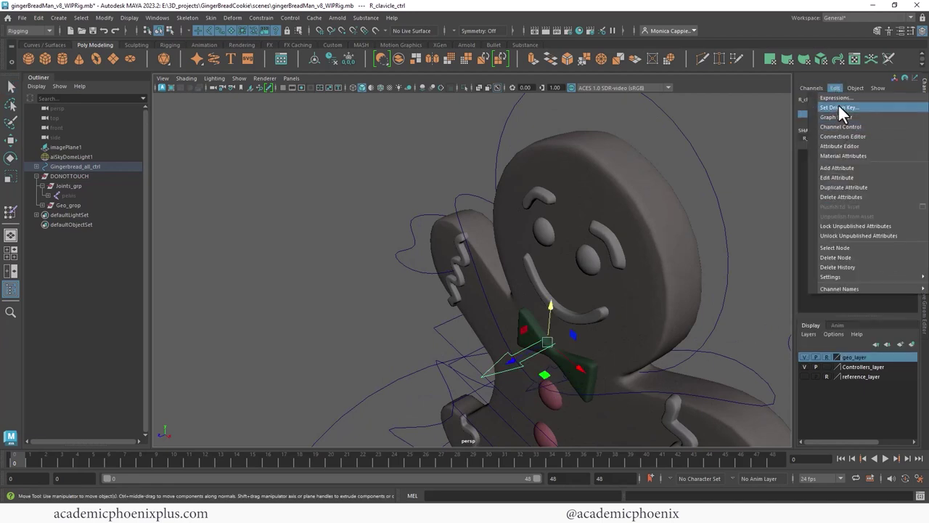
click(838, 127)
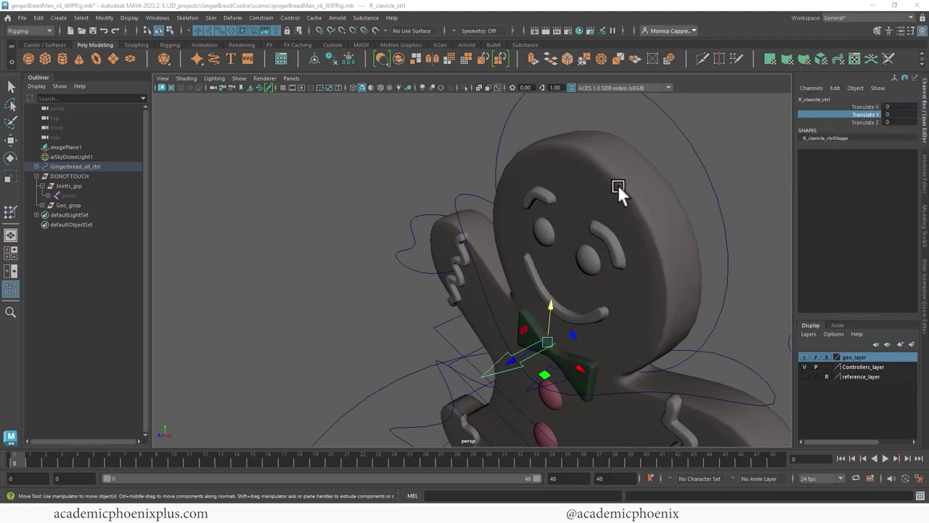
drag(190, 115, 458, 111)
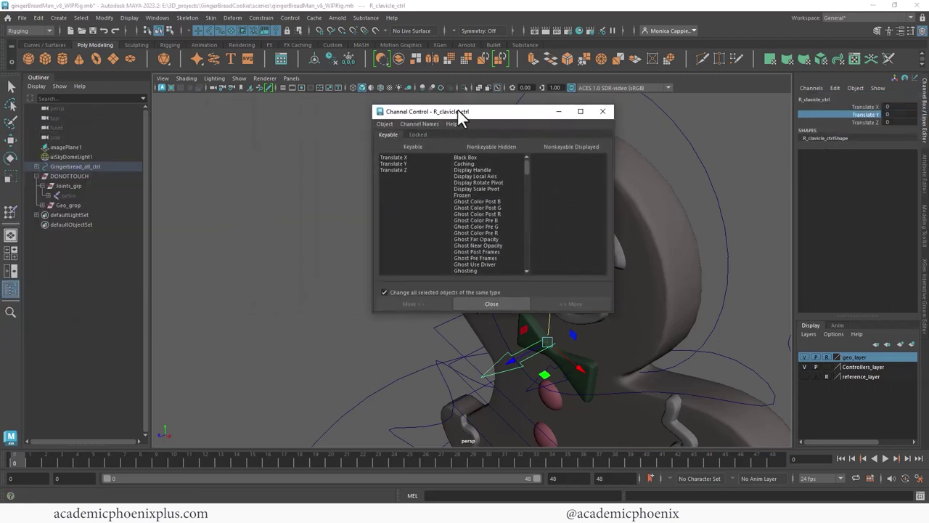
click(417, 136)
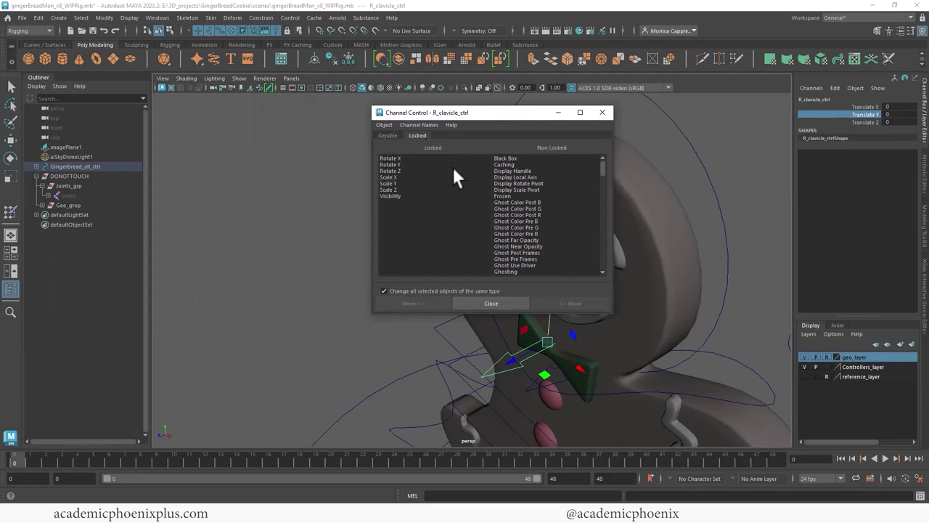
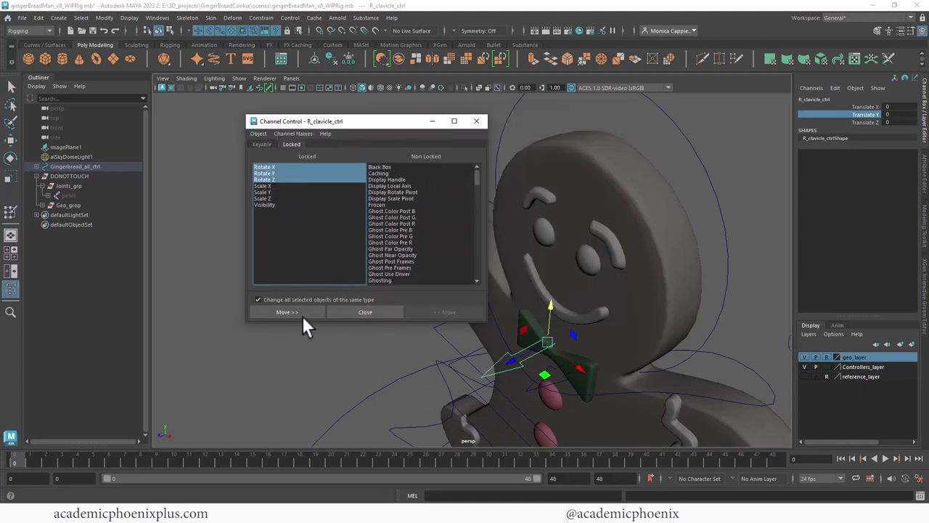
click(300, 313)
Make Rotate X, Y and Z keyable on the right clavicle control, keeping Translate X, Y and Z keyable
click(272, 143)
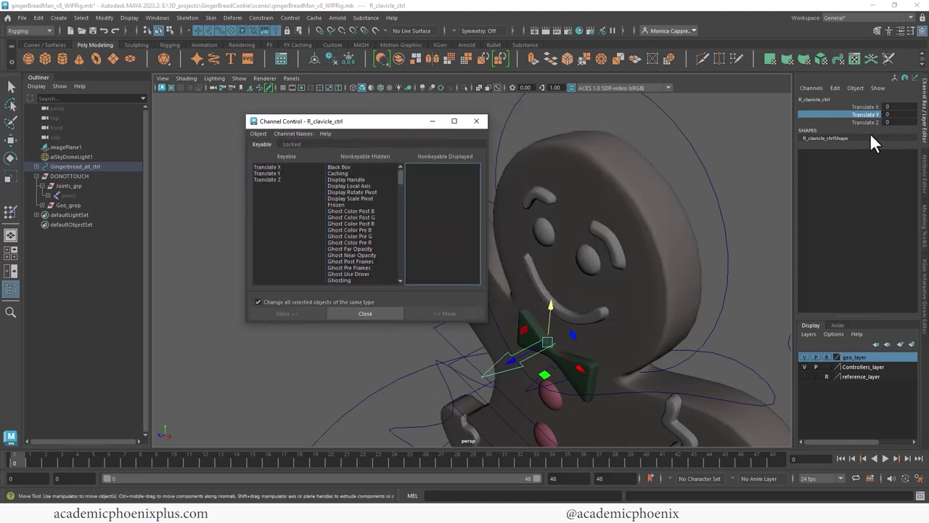
drag(274, 166, 268, 179)
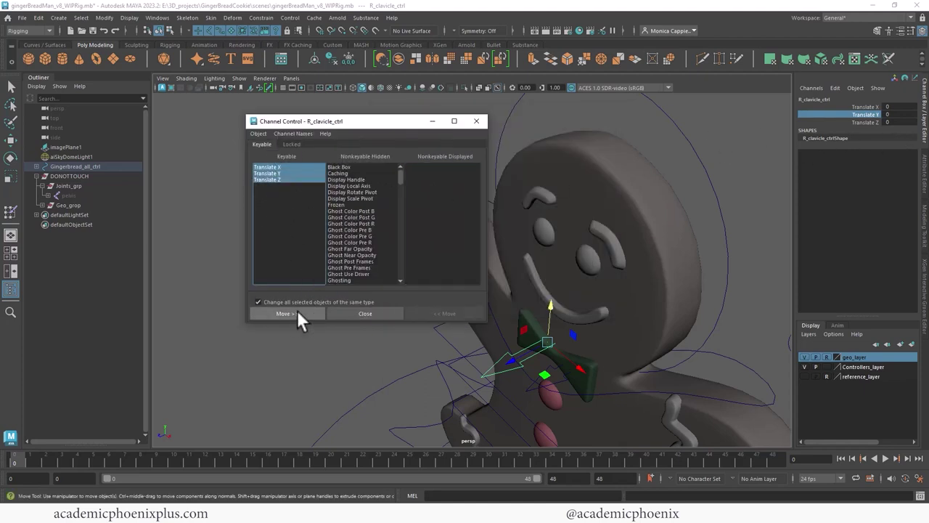
click(292, 312)
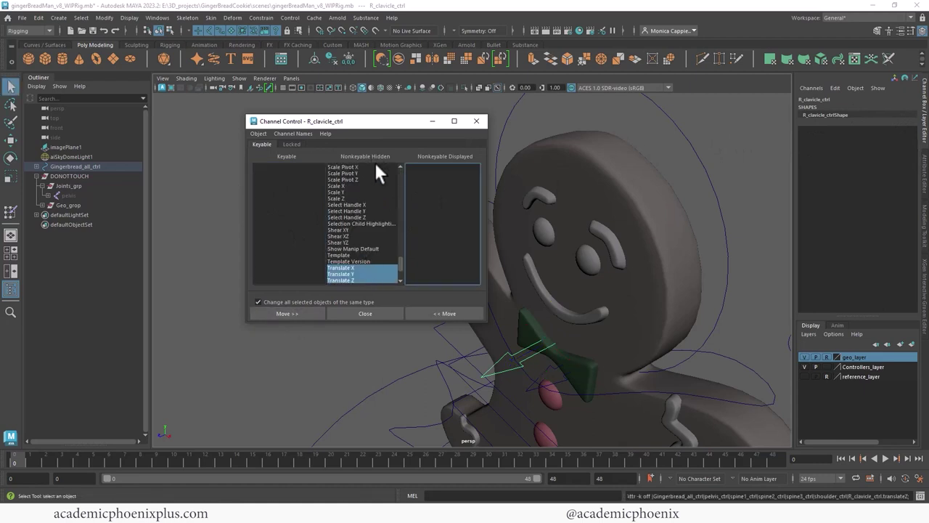
click(443, 314)
drag(400, 261, 358, 234)
click(438, 314)
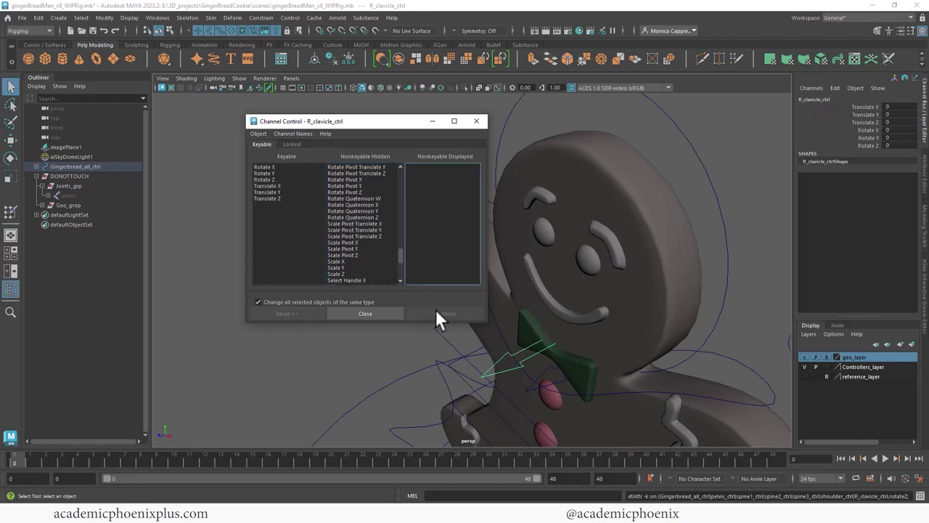
Lock Translate X, Y and Z on the right clavicle control
click(291, 144)
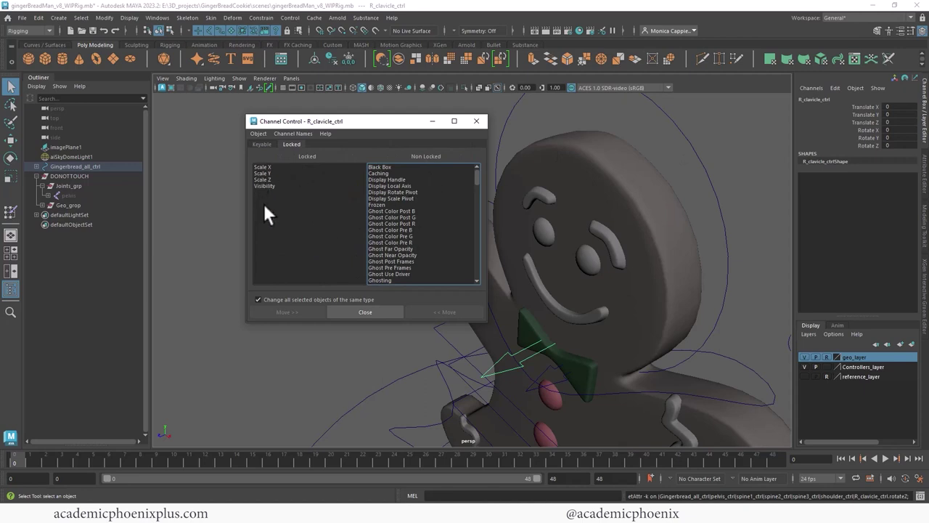
drag(475, 176, 464, 264)
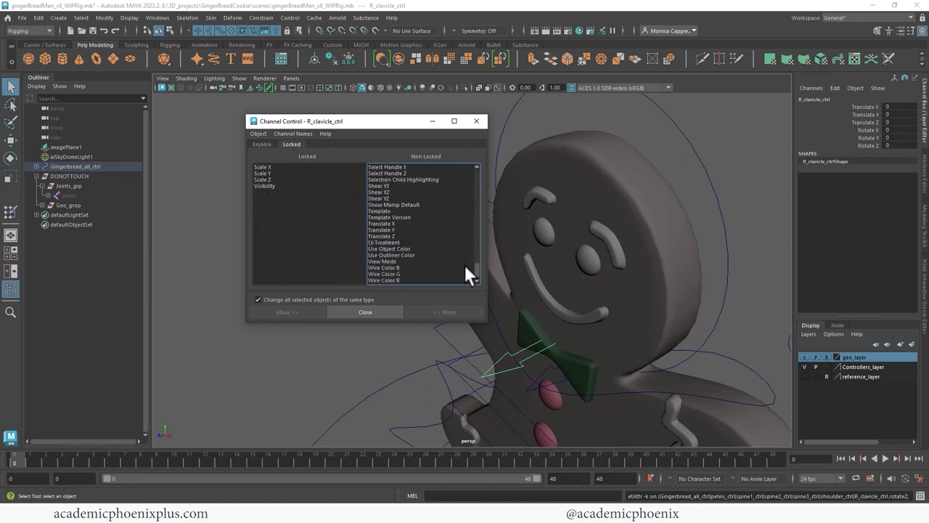
drag(395, 223, 391, 235)
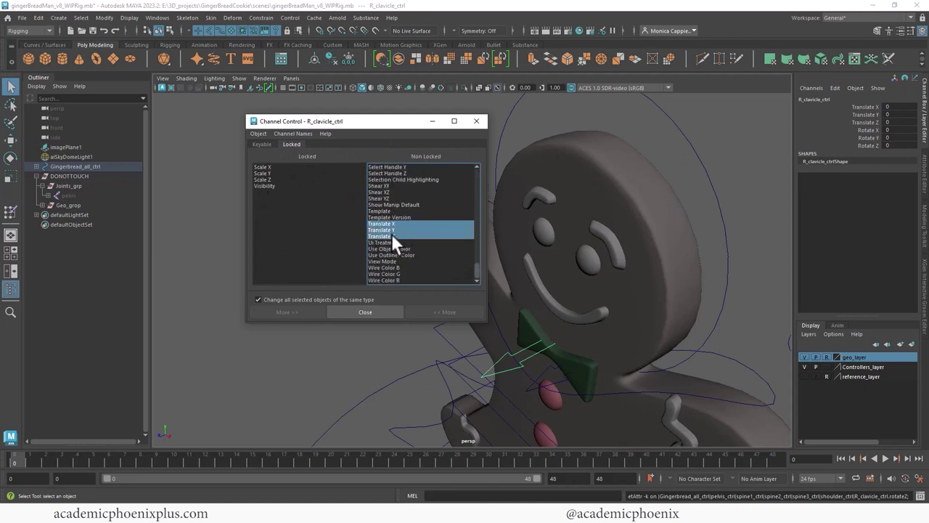
click(446, 315)
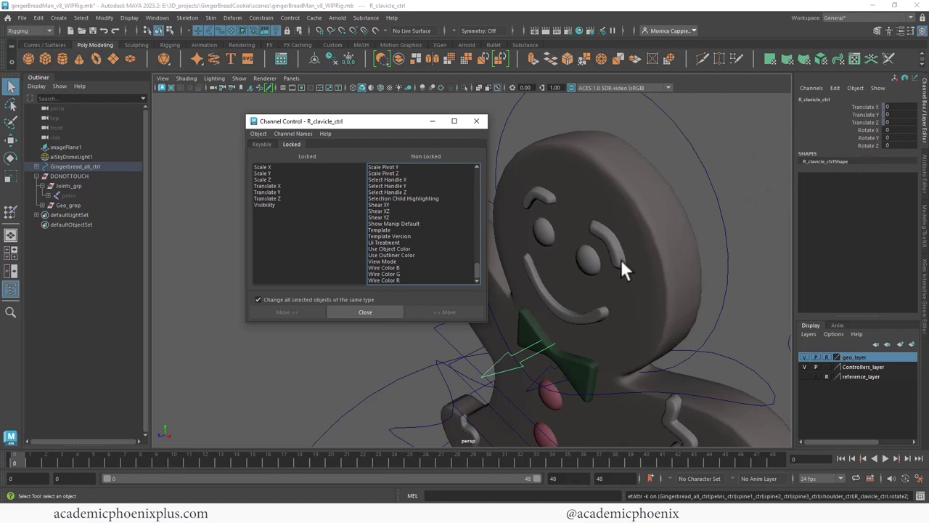
Unlock Translate X, Y and Z on the right clavicle control and close Channel Control
alt+drag(729, 269, 755, 250)
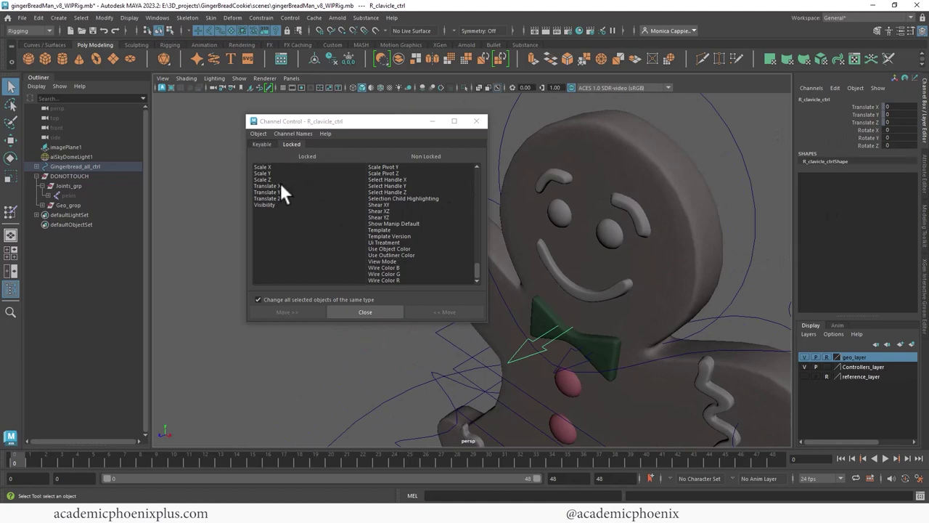
drag(280, 185, 279, 198)
click(304, 313)
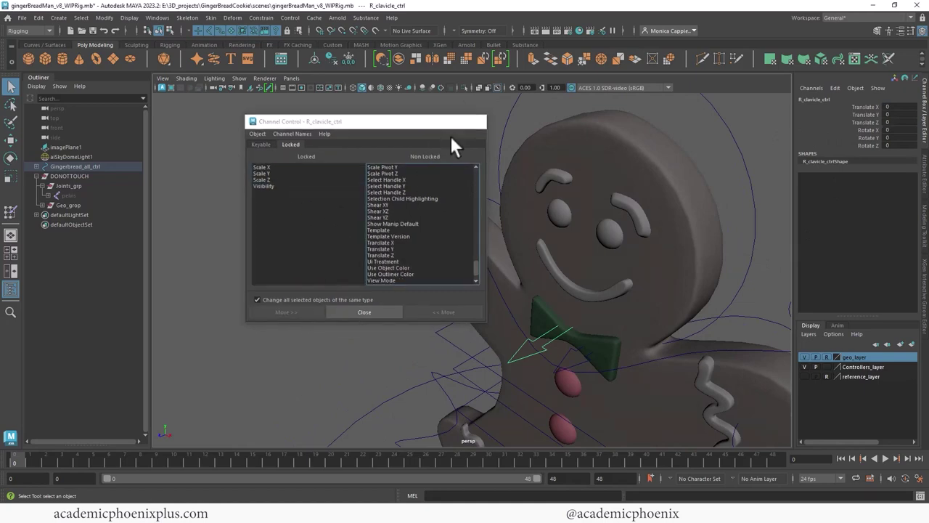
click(481, 121)
Select the right clavicle control's curve vertices, frame them in the side view, and return to the whole control in perspective
right_drag(549, 335, 502, 250)
alt+drag(502, 250, 522, 309)
click(631, 289)
key(w)
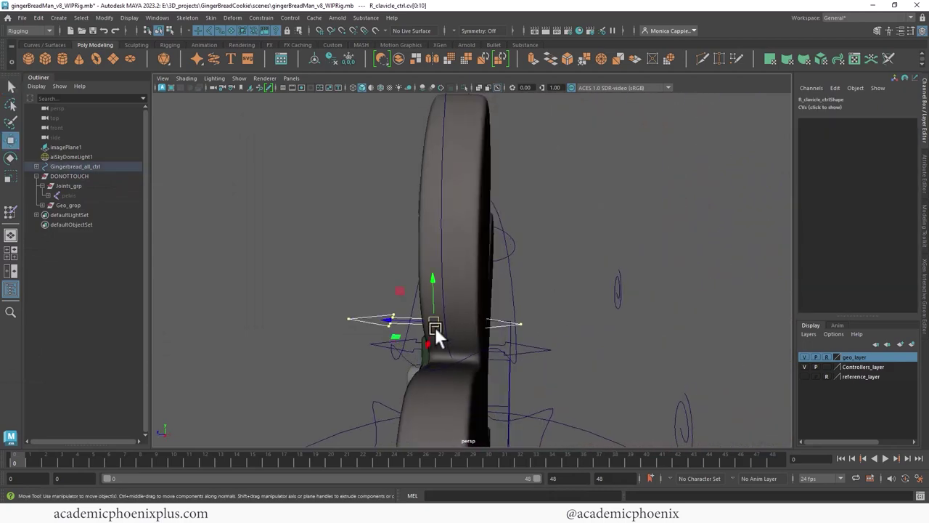
key(space)
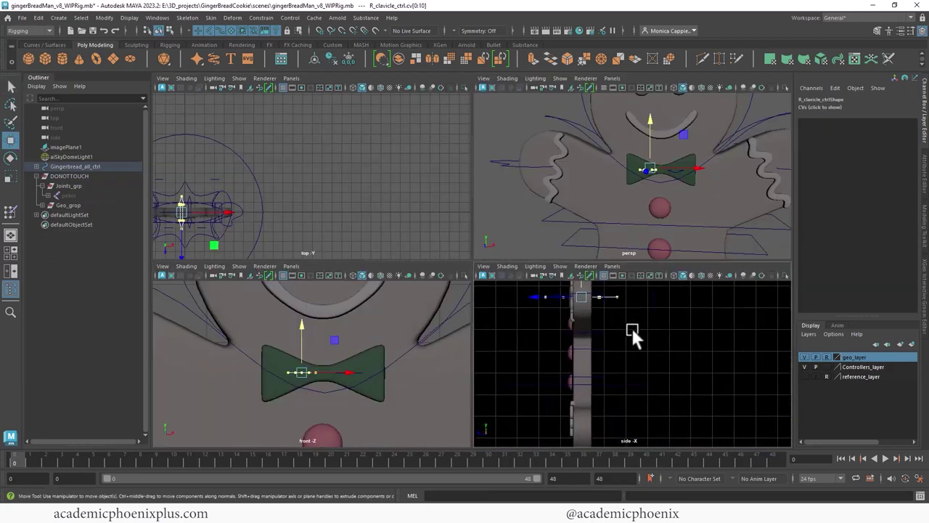
key(f)
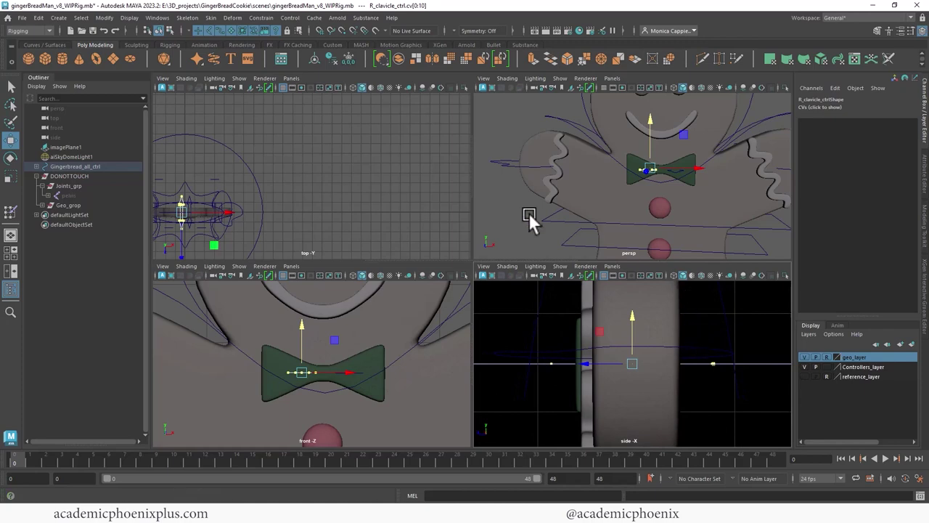
key(space)
click(481, 269)
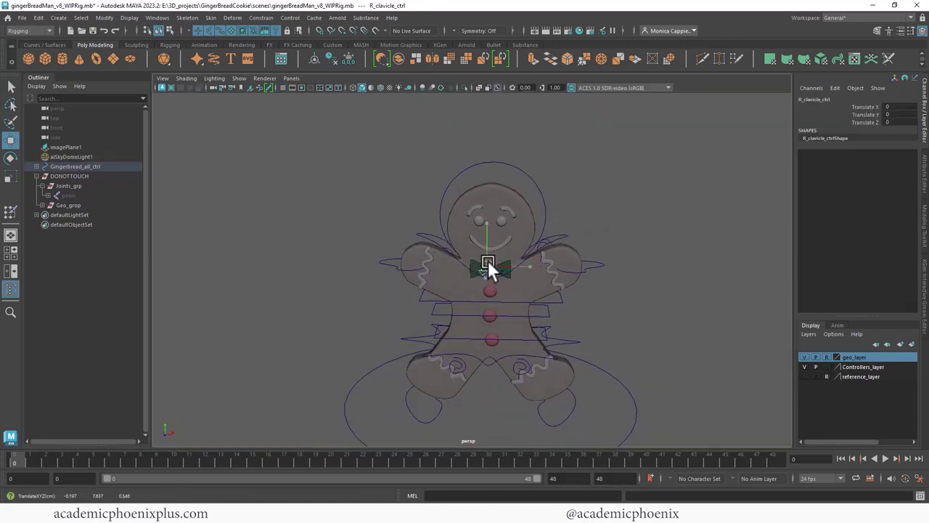
Group Gingerbread_all_ctrl and DONOTTOUCH together and name the group GingerBread_all
key(w)
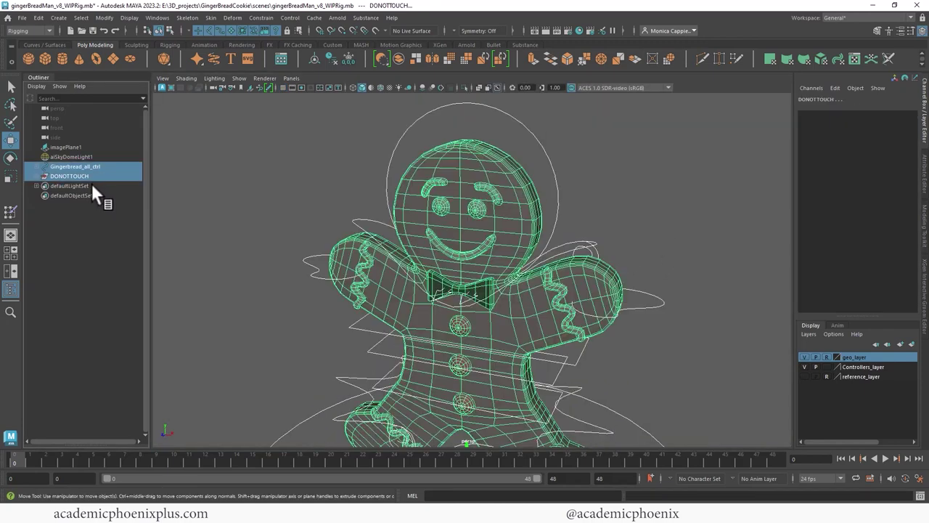
key(ctrl+g)
double_click(63, 167)
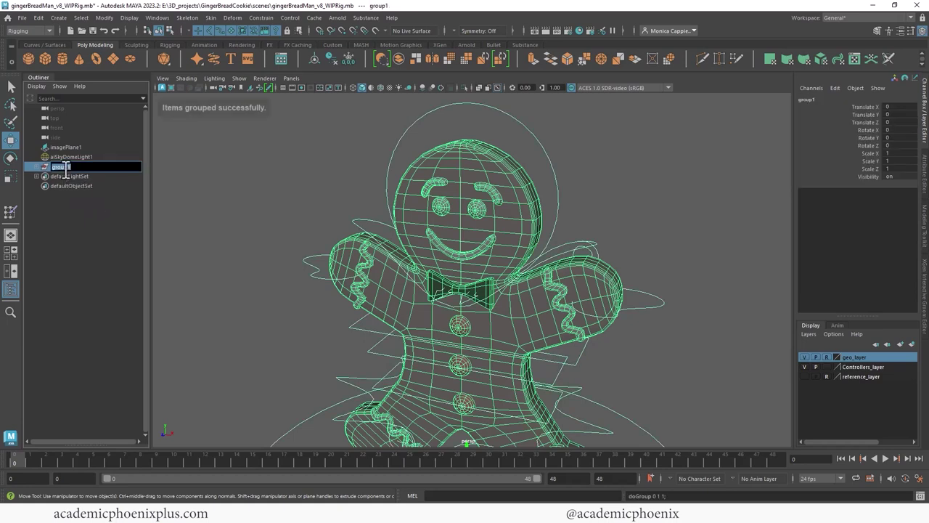
text(GingerBread_all)
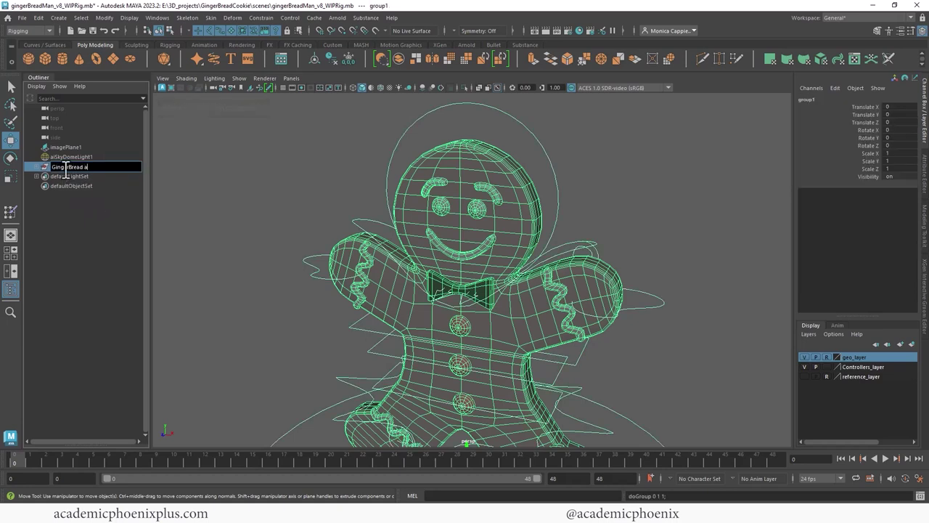
key(Return)
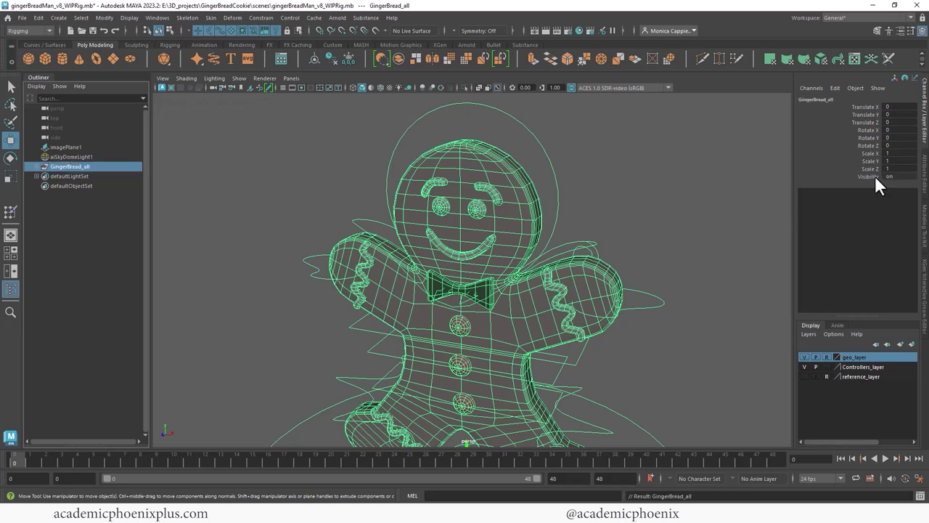
Lock and hide all transform and visibility channels of the GingerBread_all group
drag(872, 174, 875, 109)
right_click(873, 124)
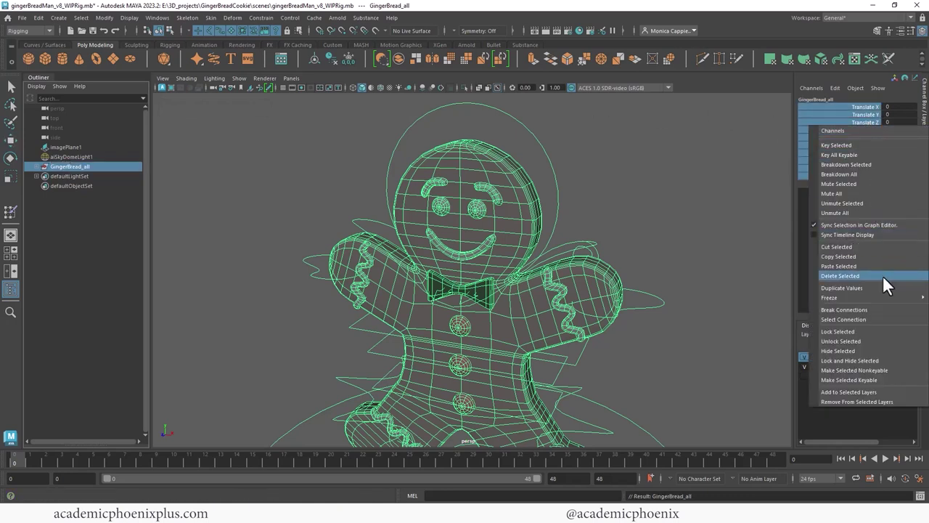
click(875, 349)
key(w)
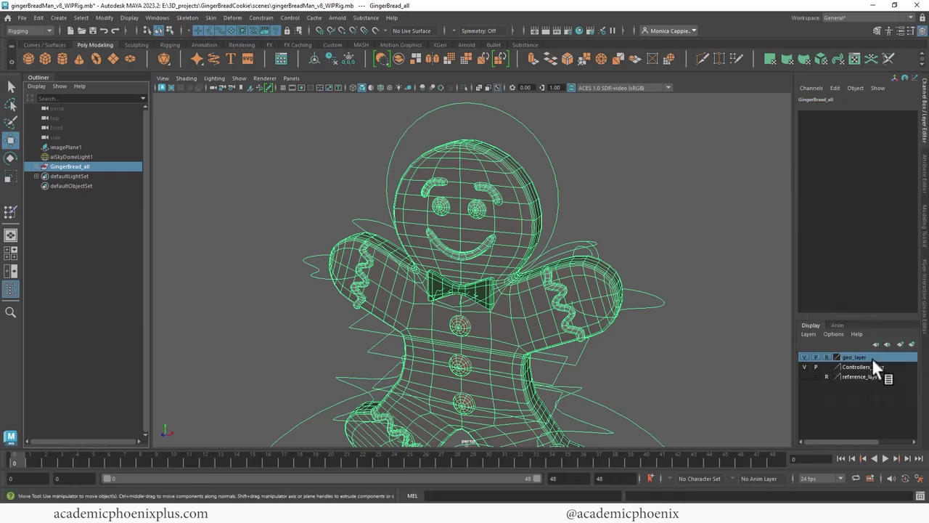
Check the GingerBread_all group in the viewport and inspect its children Gingerbread_all_ctrl and DONOTTOUCH
click(664, 298)
click(113, 166)
key(f)
key(e)
key(w)
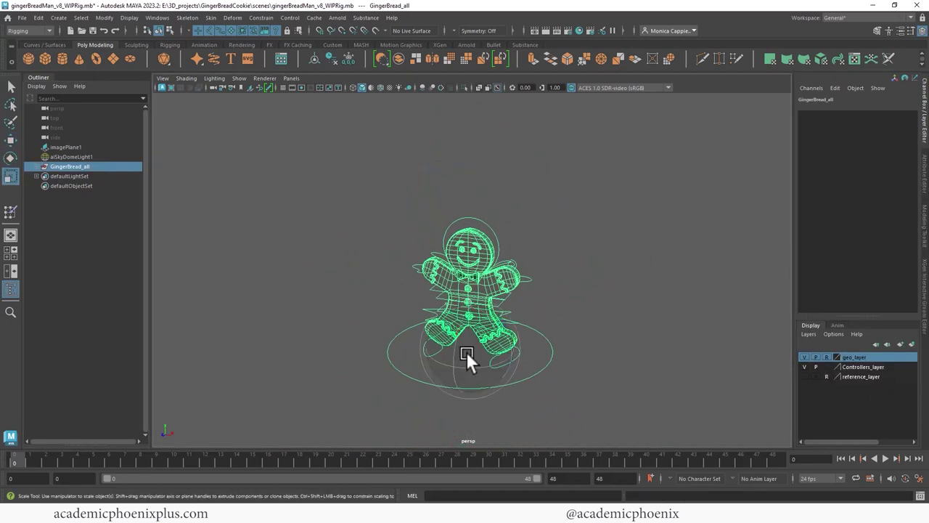
click(37, 166)
click(72, 178)
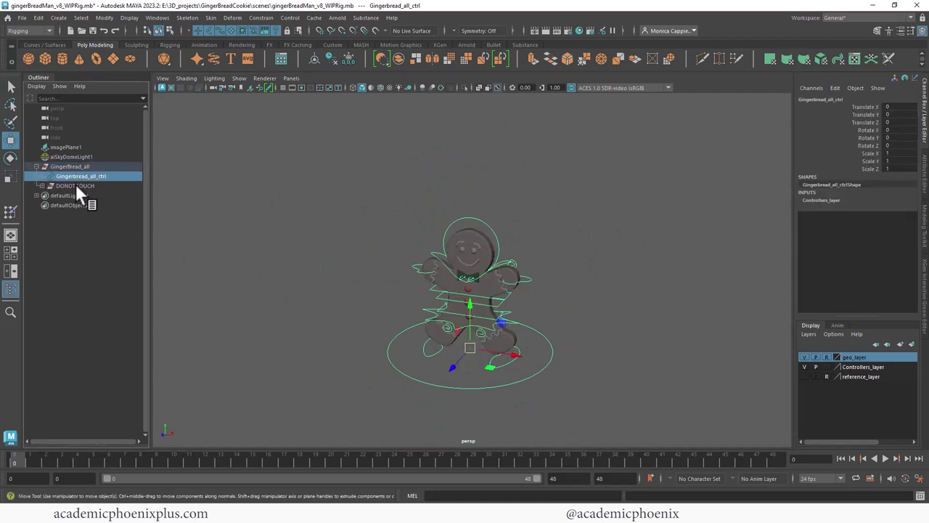
click(75, 185)
click(38, 167)
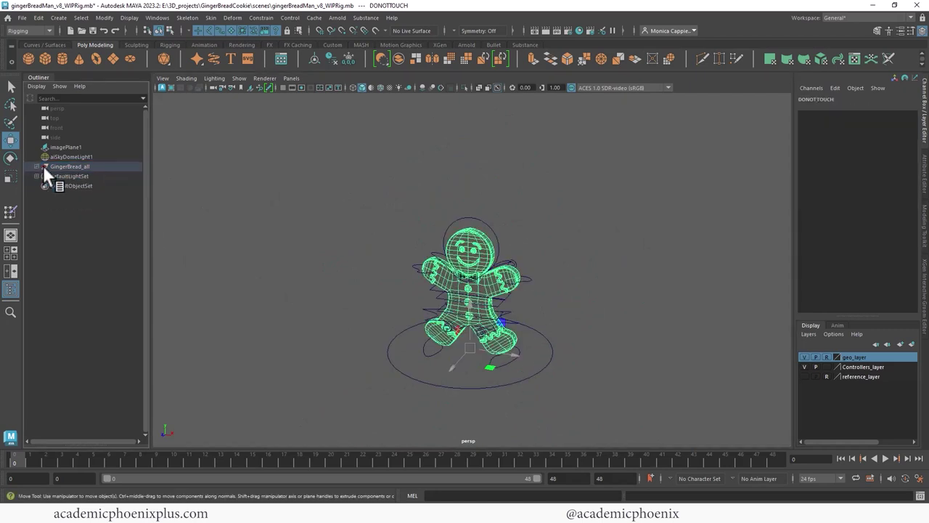
Enable drawing overrides on the head control's shape node, head_ctrlShape
click(575, 198)
alt+right_drag(575, 197, 877, 270)
click(574, 201)
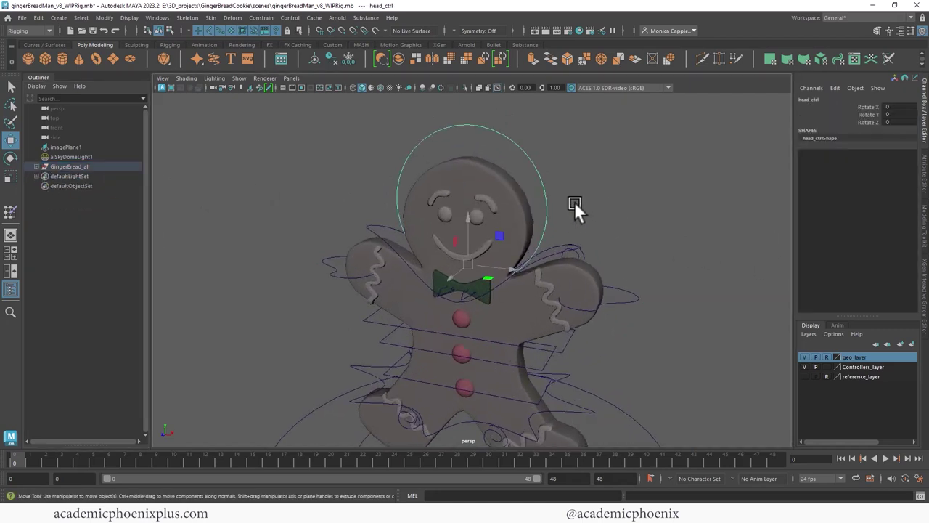
key(ctrl+a)
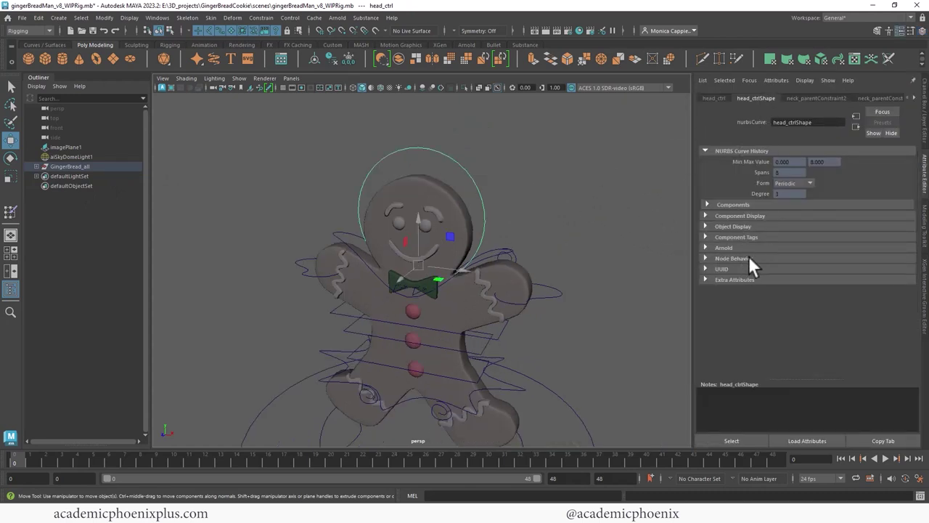
click(733, 226)
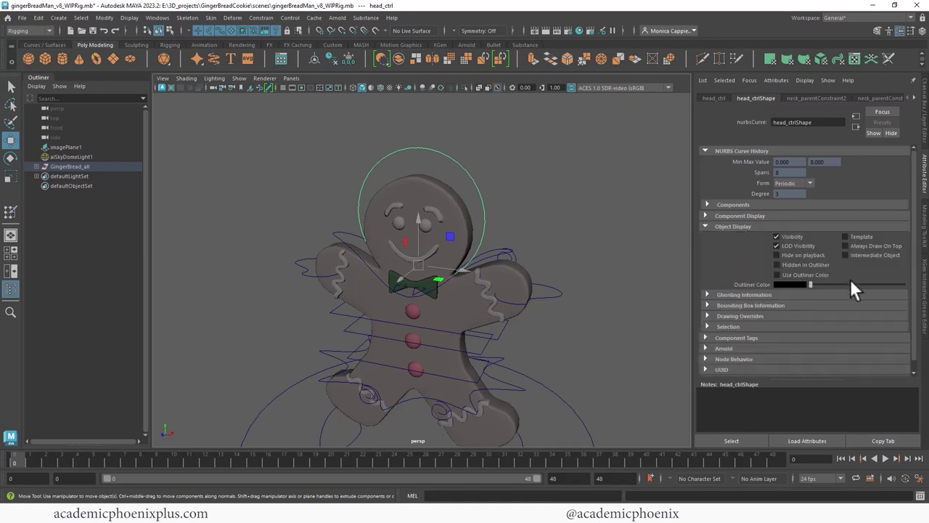
click(744, 315)
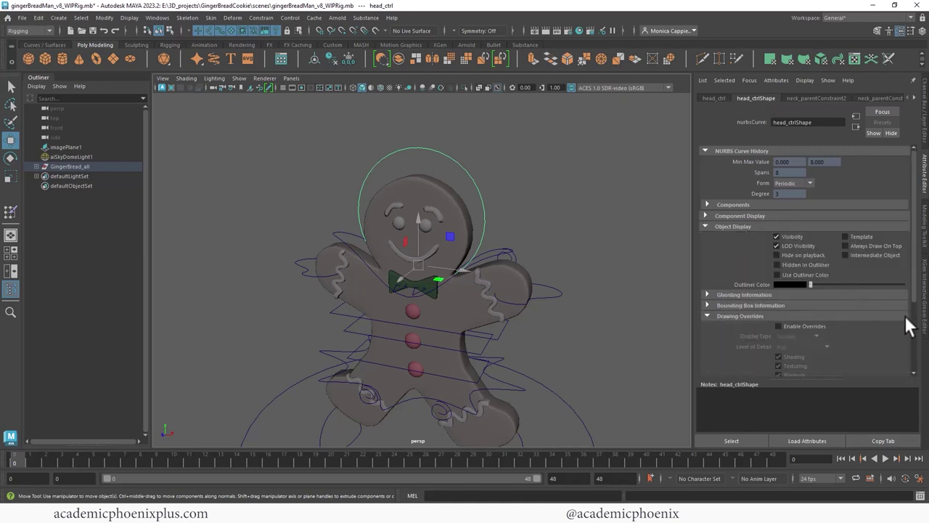
drag(914, 269, 907, 326)
click(816, 241)
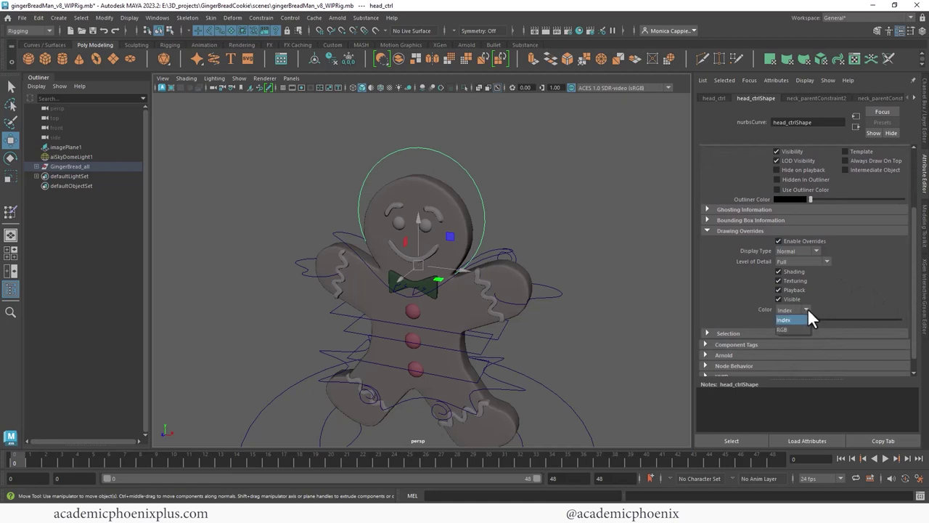
Switch the head control's override color to RGB and set it to magenta
click(807, 308)
drag(809, 318, 832, 318)
click(806, 310)
click(798, 319)
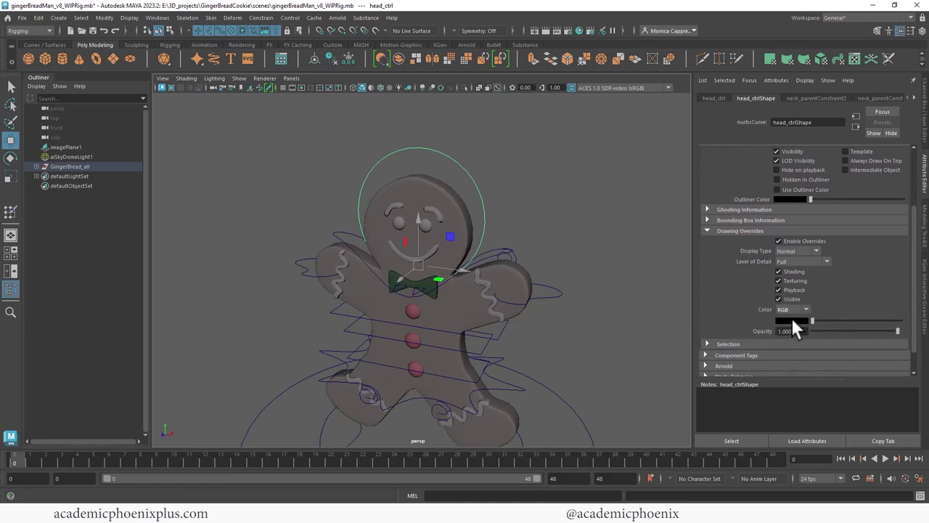
click(793, 319)
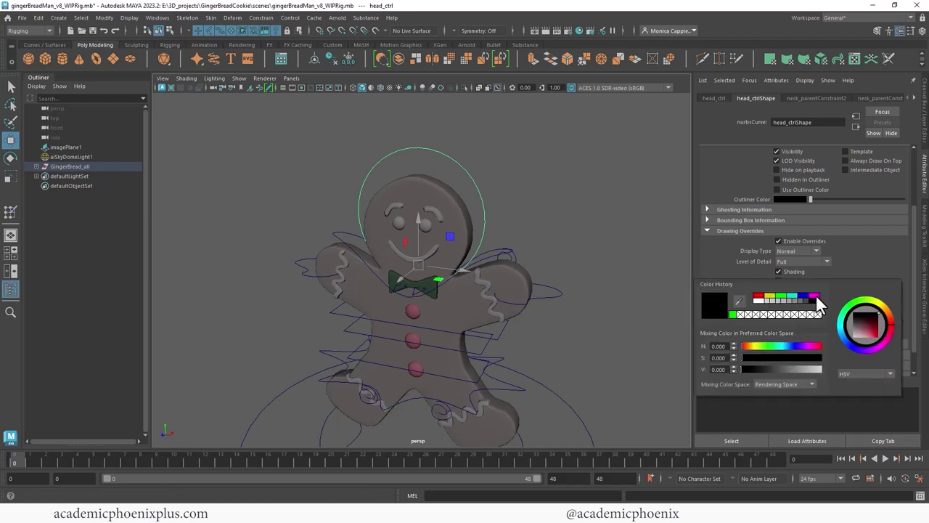
click(815, 296)
click(581, 297)
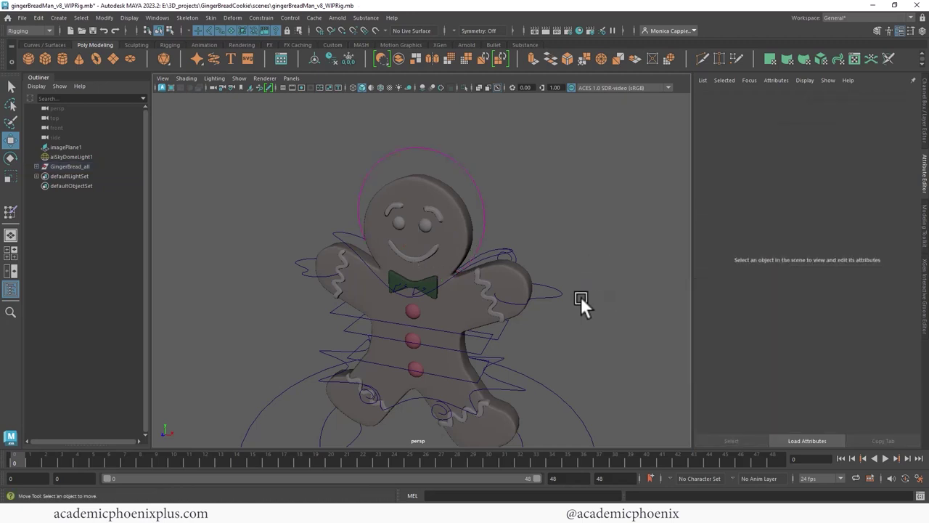
Enable drawing overrides on the spine3 control and give it a magenta RGB color
click(506, 325)
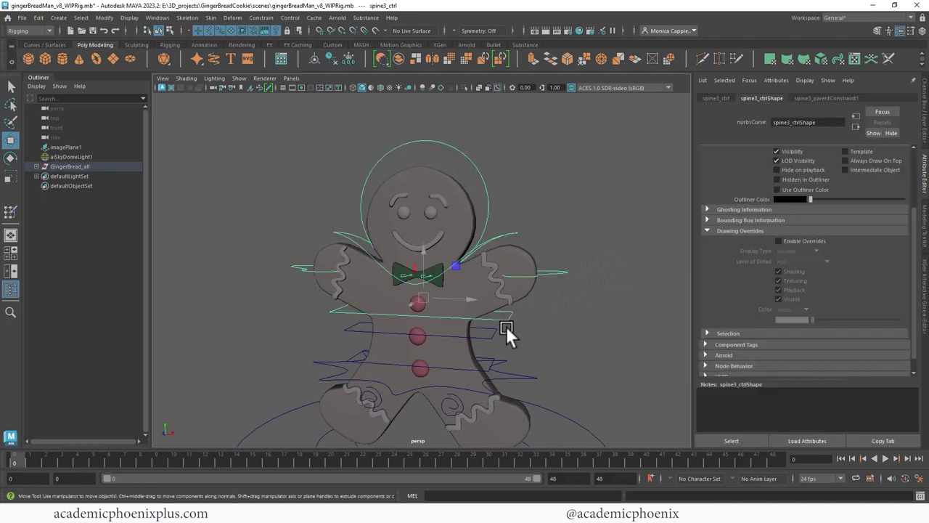
click(779, 241)
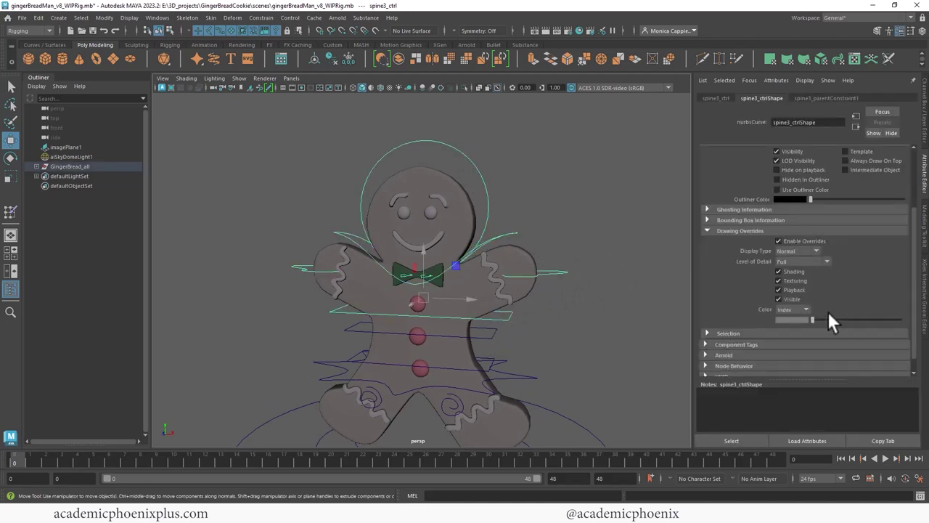
click(796, 328)
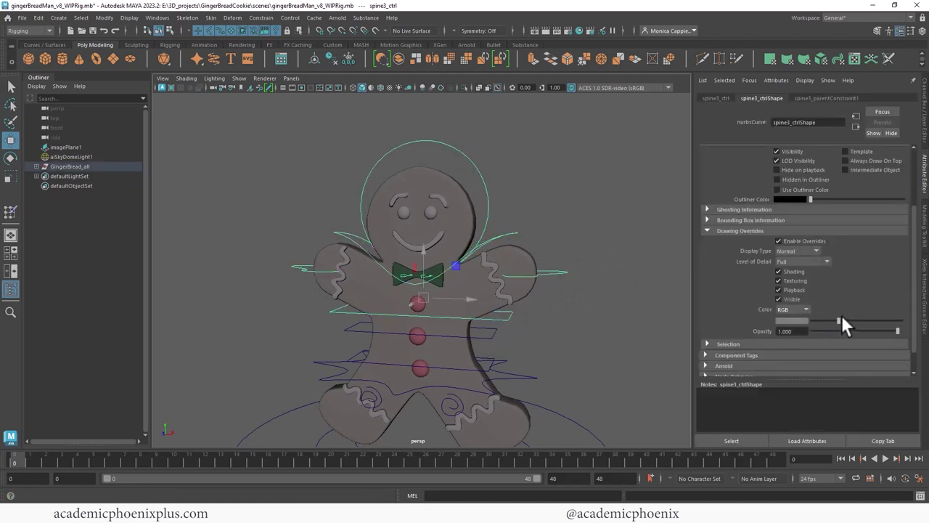
click(787, 320)
click(812, 291)
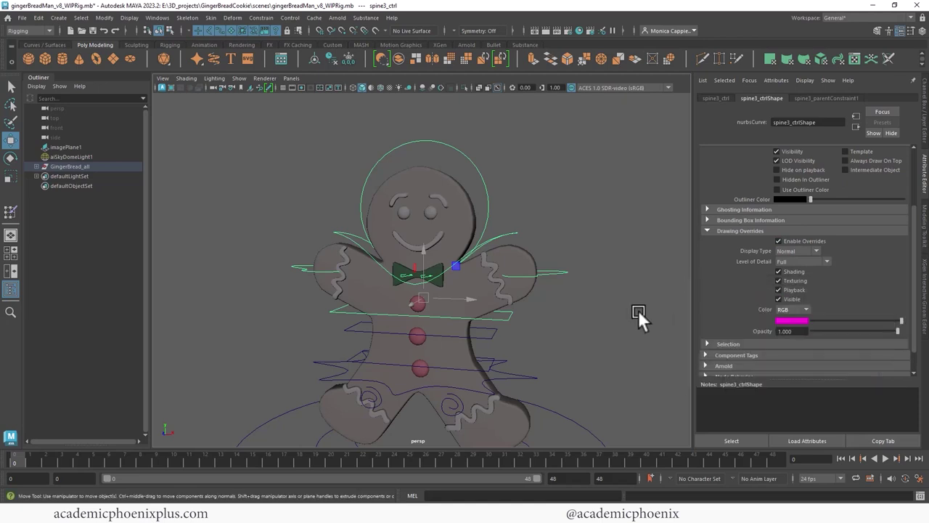
click(586, 324)
Enable drawing overrides on the spine2 control and give it a magenta RGB color
click(495, 294)
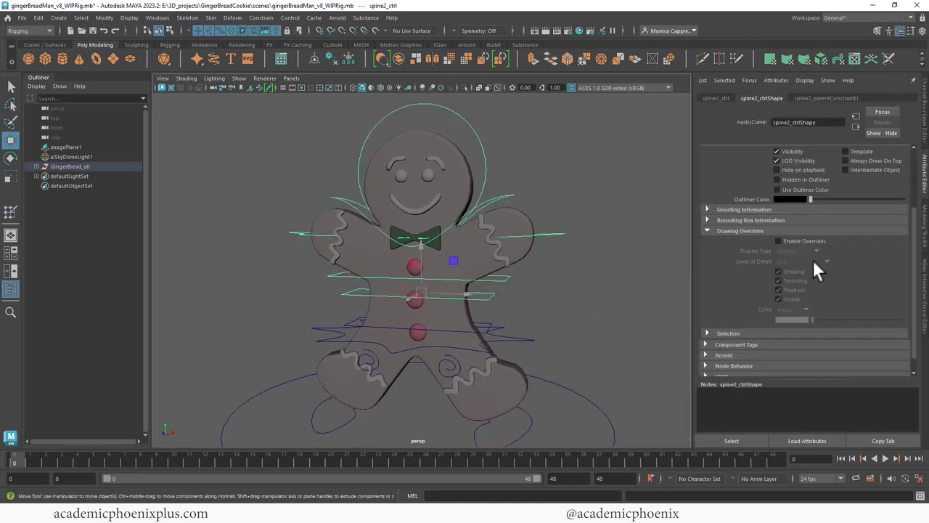
click(806, 310)
click(795, 329)
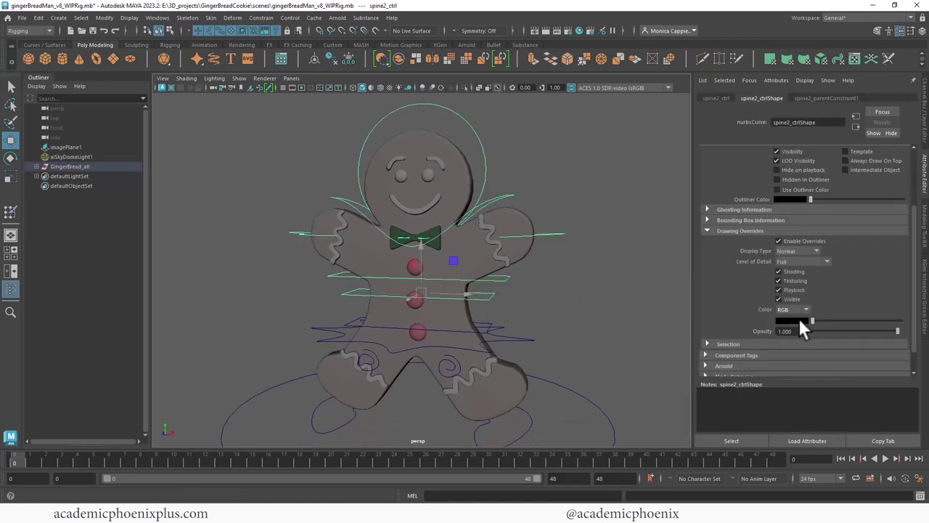
click(798, 319)
click(835, 292)
click(541, 320)
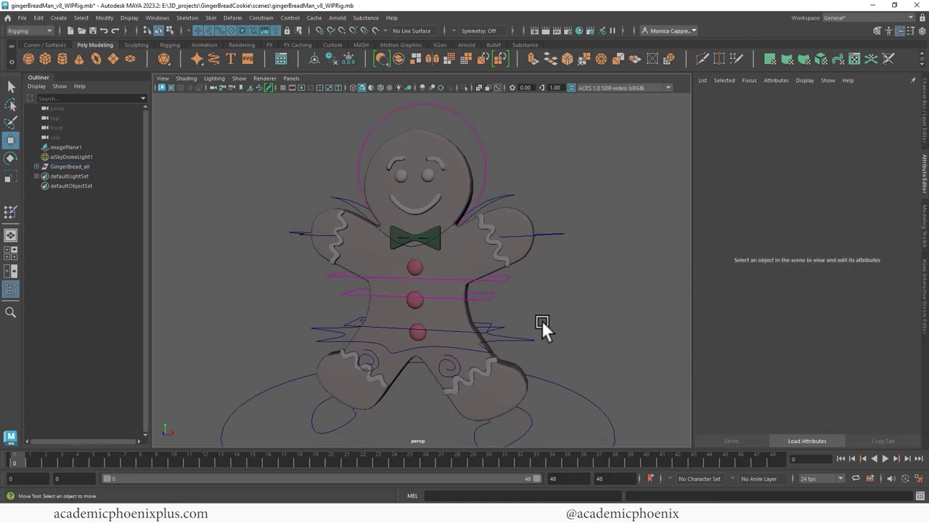
Enable drawing overrides on the spine1 control and give it a magenta RGB color
click(481, 329)
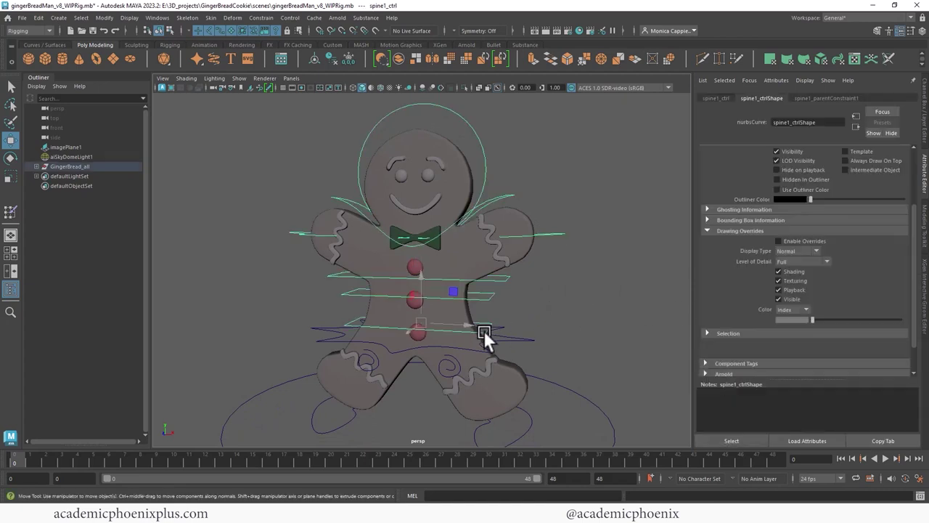
click(802, 241)
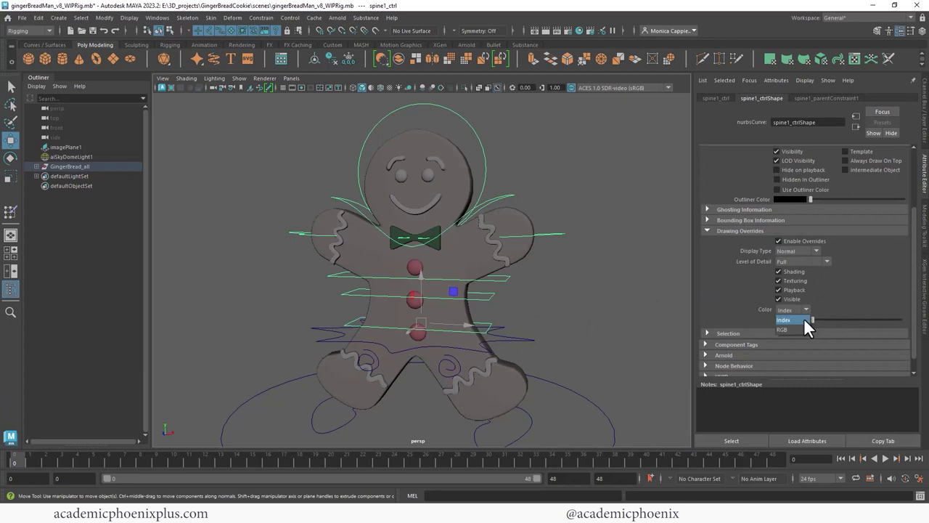
click(804, 326)
click(800, 318)
click(823, 292)
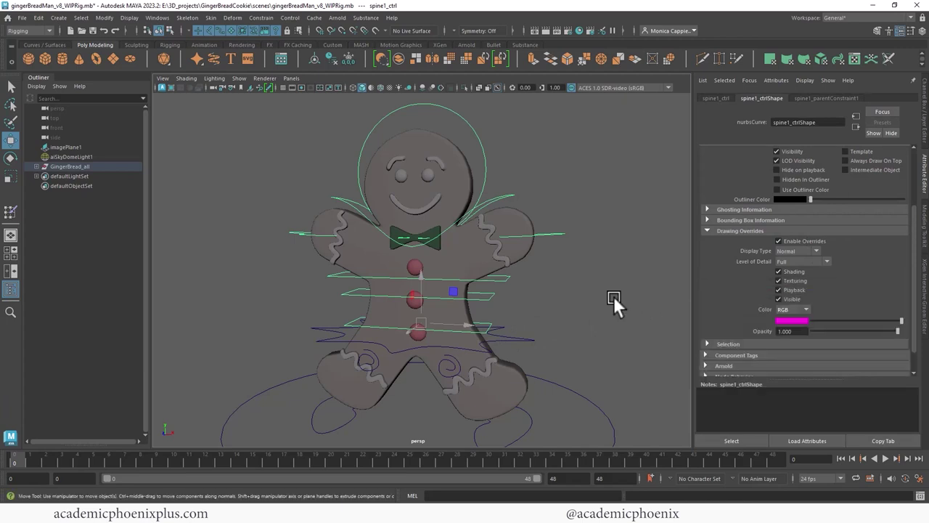
Enable drawing overrides on the pelvis control and set its index color to yellow
click(537, 341)
click(540, 338)
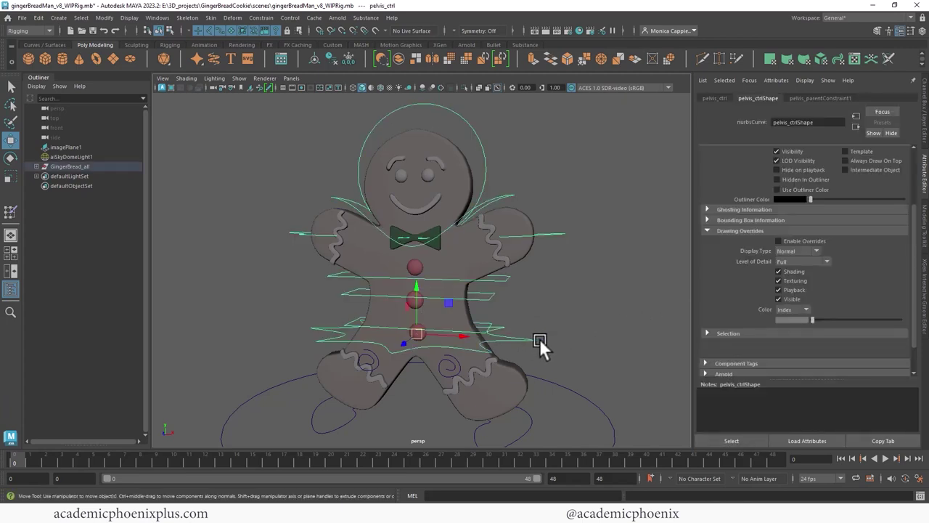
click(820, 241)
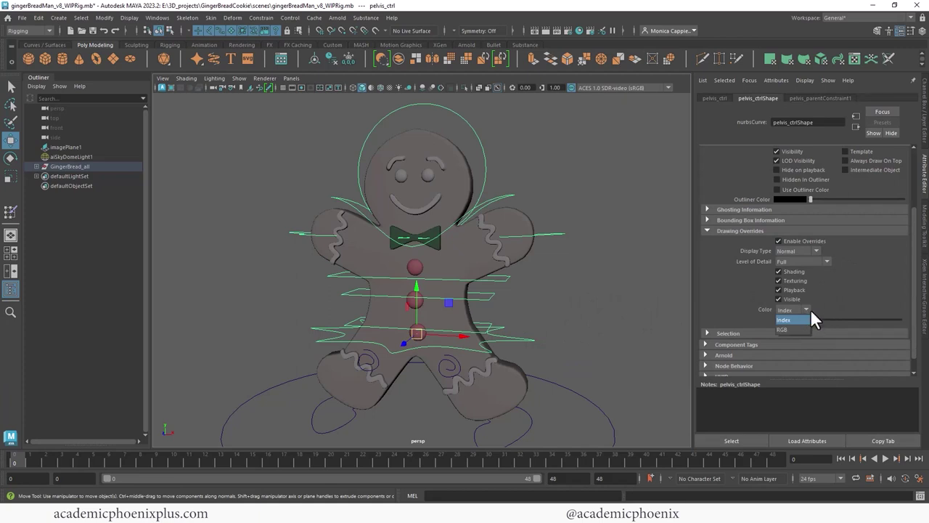
click(802, 319)
click(808, 308)
drag(816, 316, 857, 316)
click(590, 302)
alt+drag(589, 302, 559, 269)
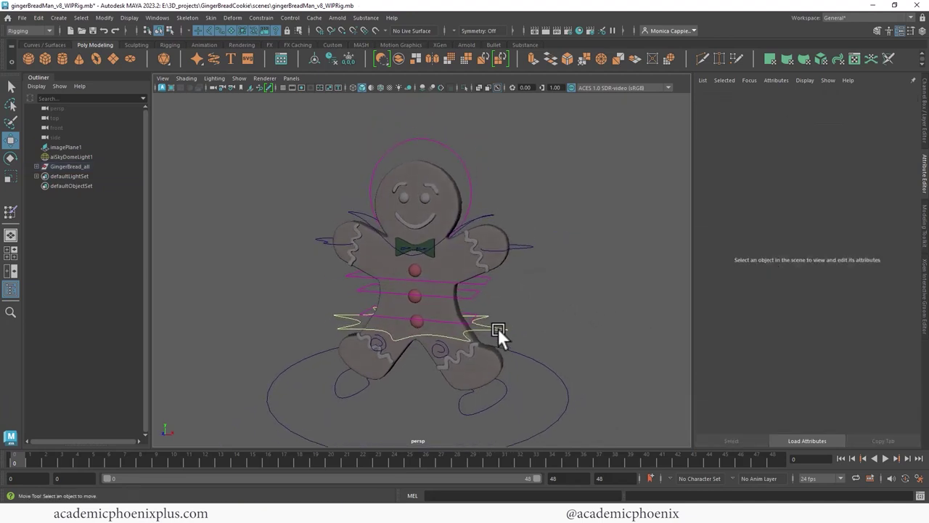
click(498, 328)
click(586, 304)
Enable drawing overrides on the shoulder control and set its index color to yellow
click(484, 212)
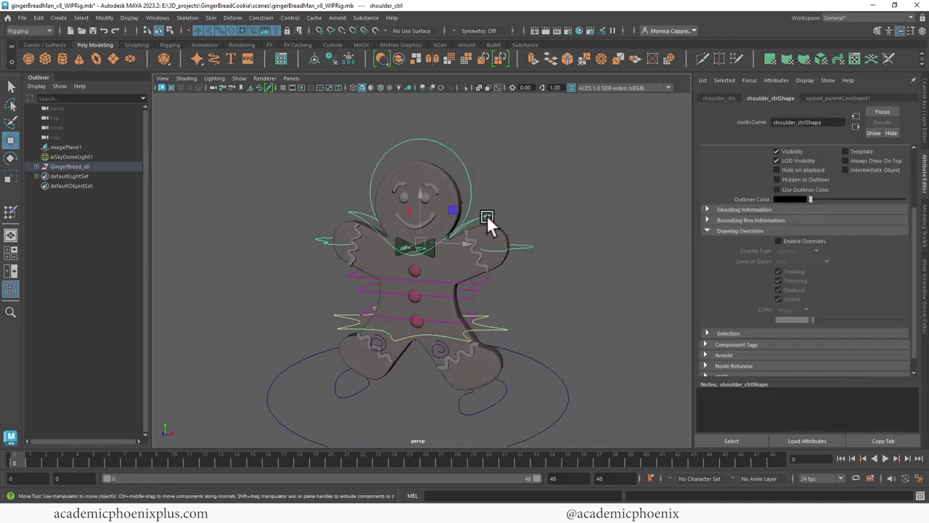
click(778, 240)
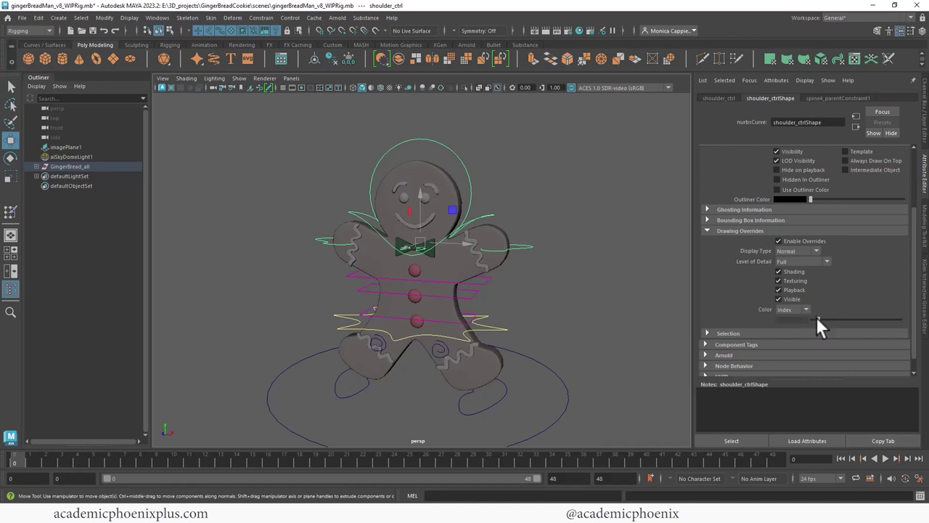
drag(816, 318, 857, 313)
click(583, 310)
alt+drag(583, 310, 611, 275)
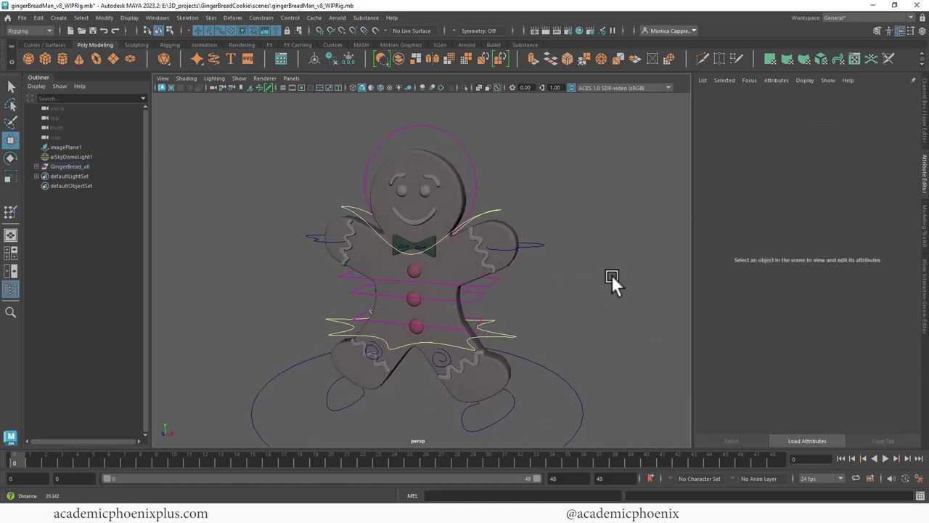
Enable drawing overrides on the left hand and left foot controls and set their index color to blue
click(483, 250)
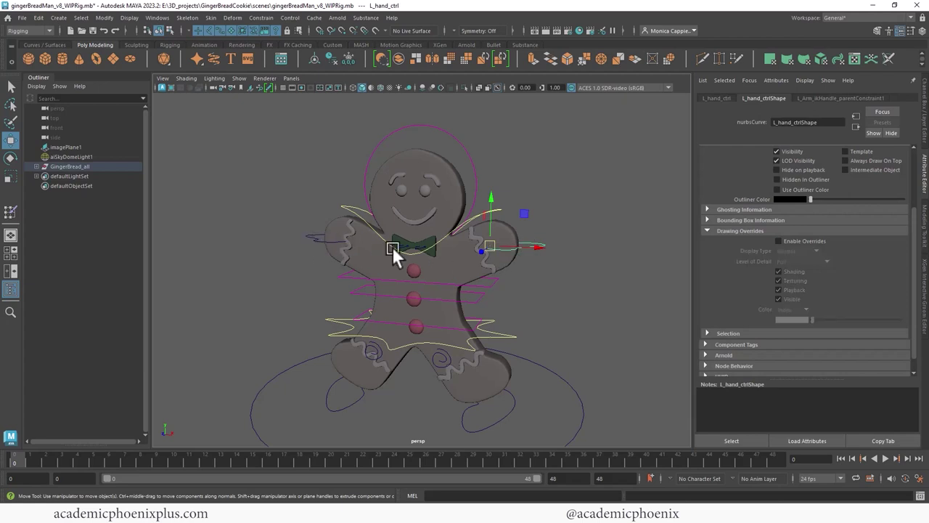
click(778, 241)
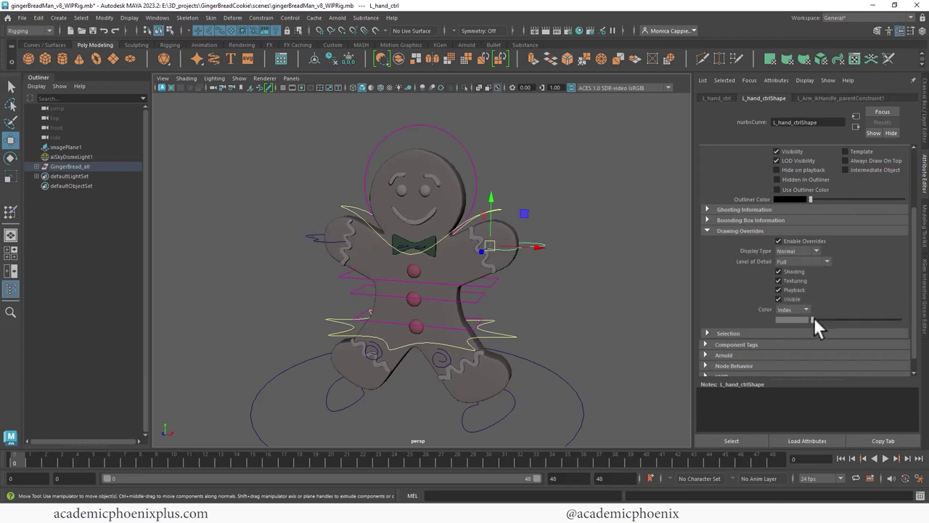
drag(814, 319, 828, 319)
click(504, 406)
click(823, 242)
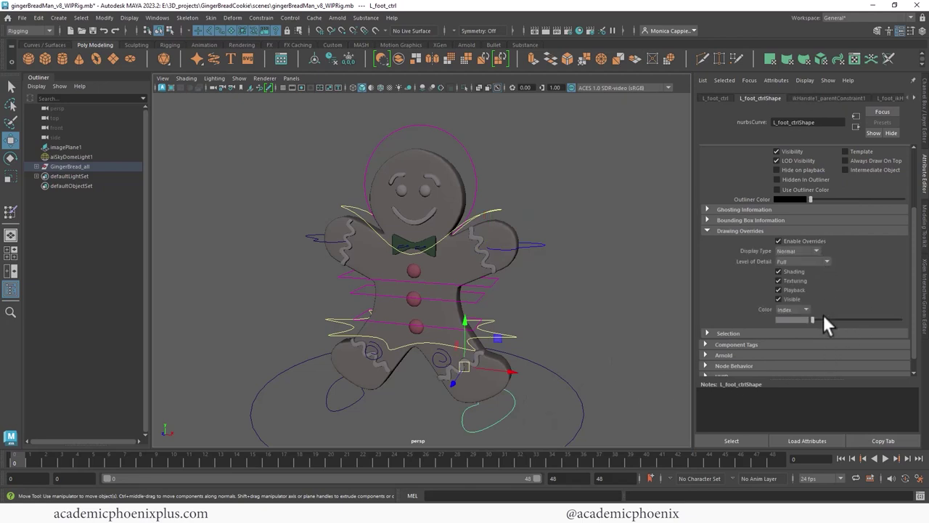
drag(823, 319, 829, 318)
Enable drawing overrides on the right hand and right foot controls and set their index color to red
click(314, 246)
click(798, 241)
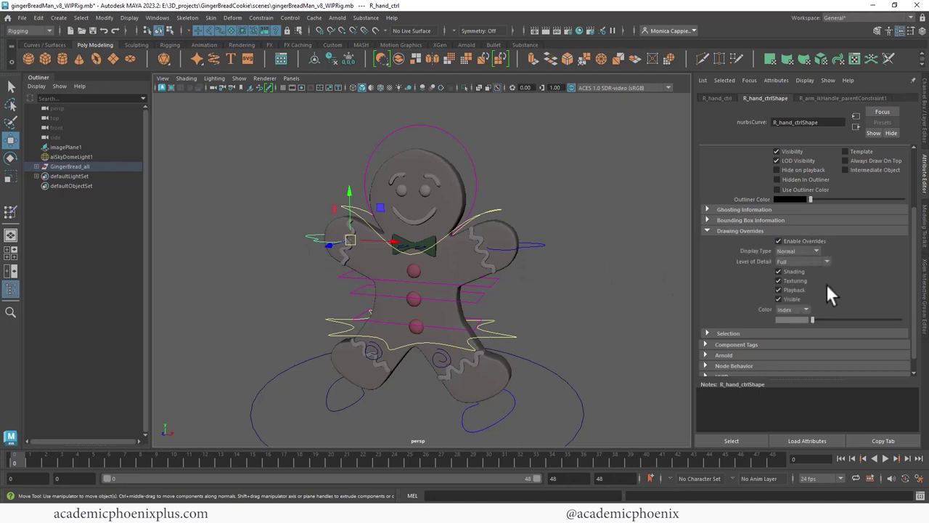
drag(828, 319, 822, 318)
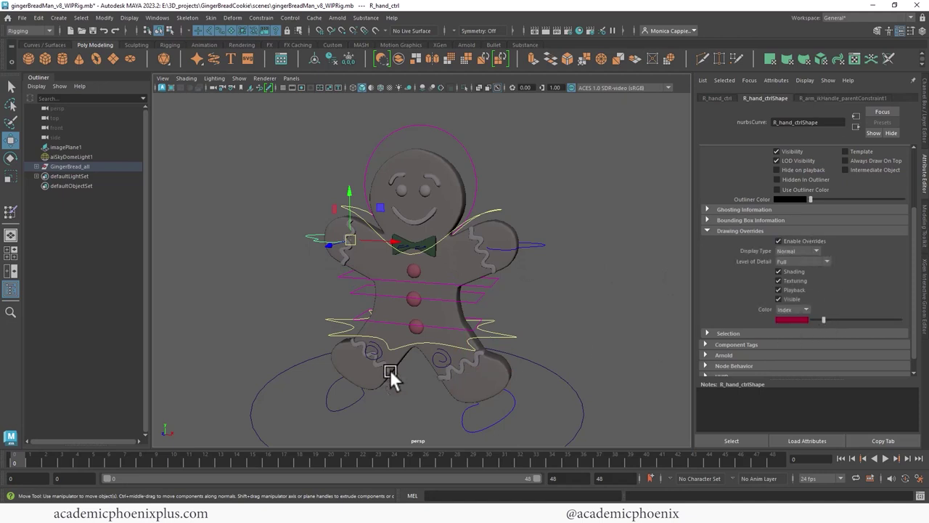
click(359, 406)
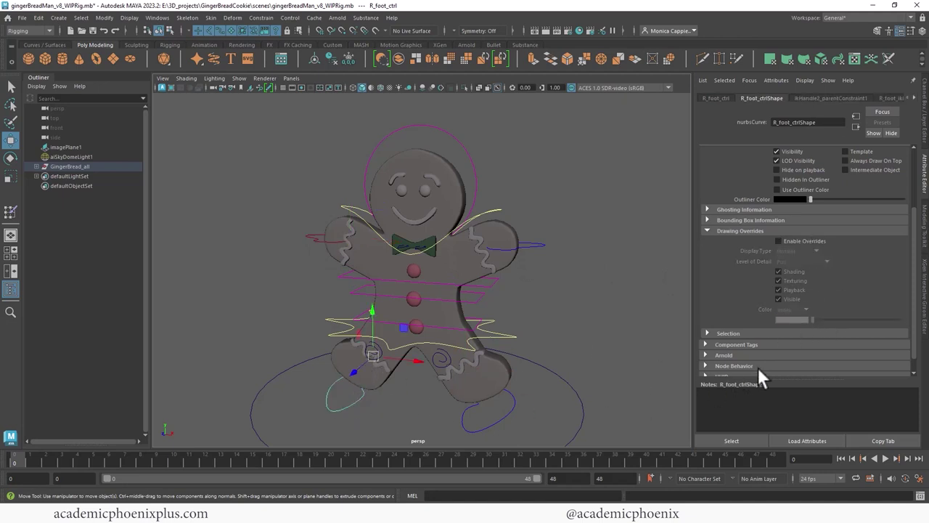
click(812, 242)
drag(816, 318, 824, 317)
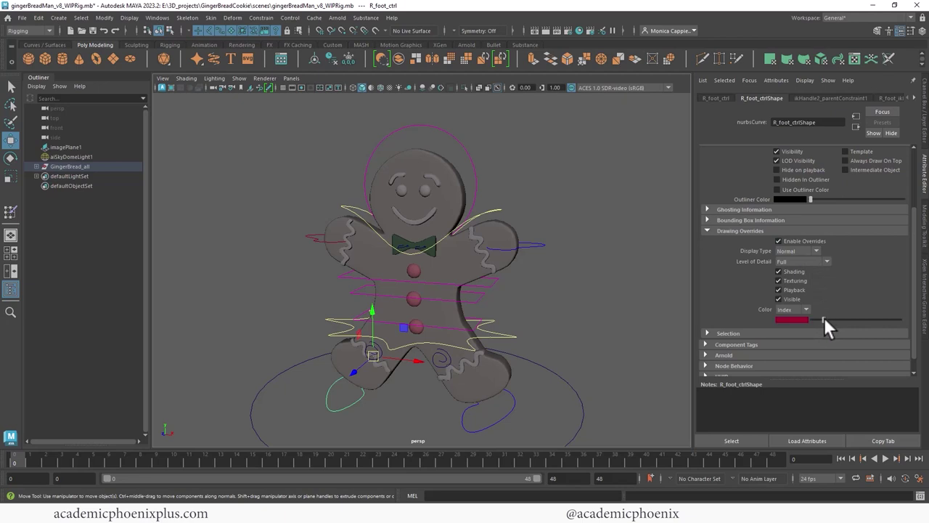
click(561, 308)
Enable drawing overrides on both clavicle controls, setting the left one's index color to blue and the right one's to red
alt+right_drag(553, 252, 515, 243)
click(443, 243)
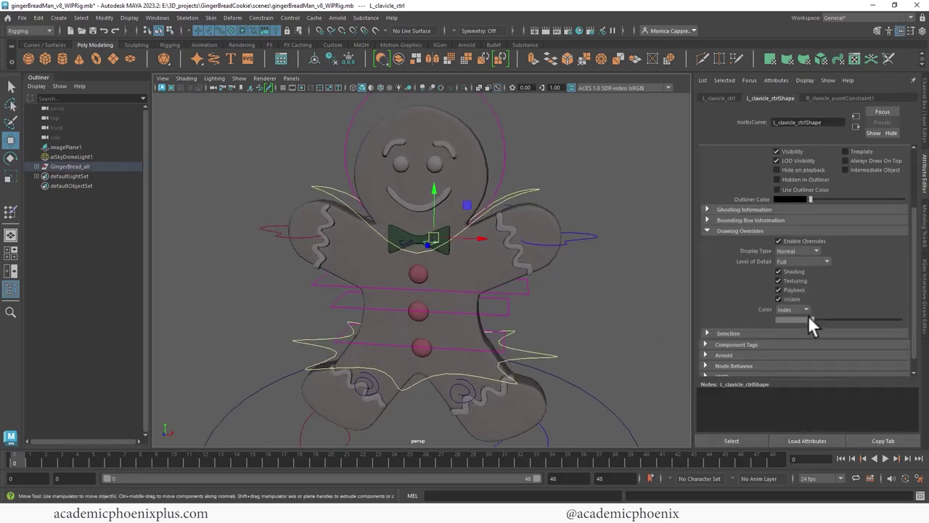
drag(809, 317, 822, 317)
click(410, 244)
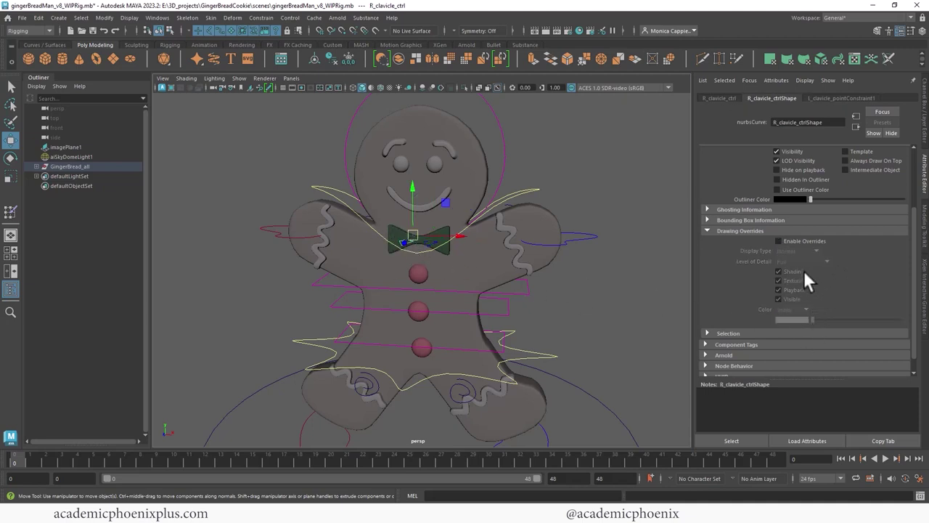
click(804, 241)
drag(814, 319, 820, 321)
click(602, 311)
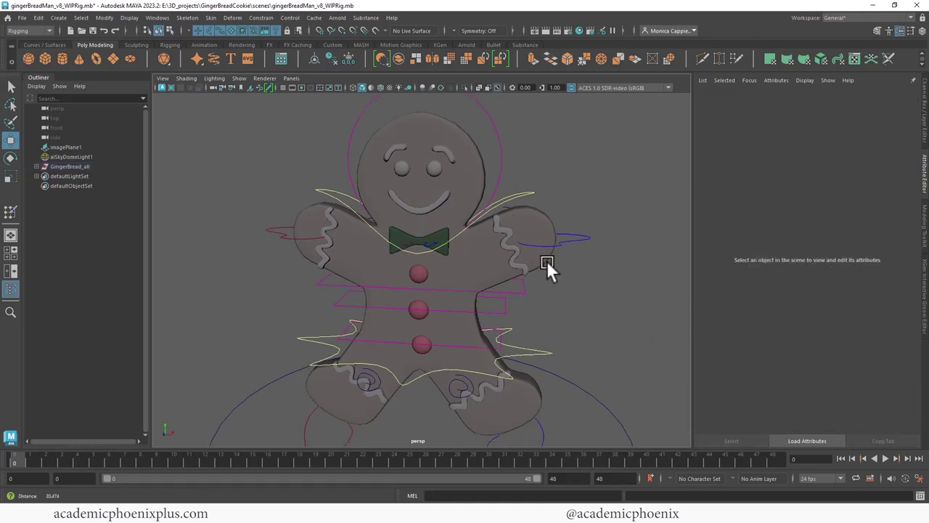
Enable drawing overrides on both knee controls, setting the left one's index color to blue and the right one's to red
scroll(508, 254, down, 3)
alt+drag(479, 243, 531, 249)
scroll(605, 278, up, 3)
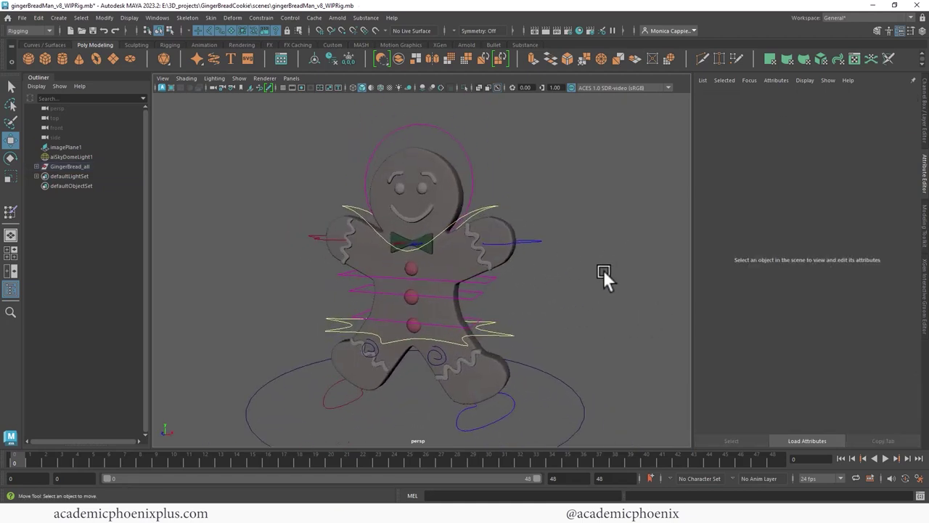
click(431, 363)
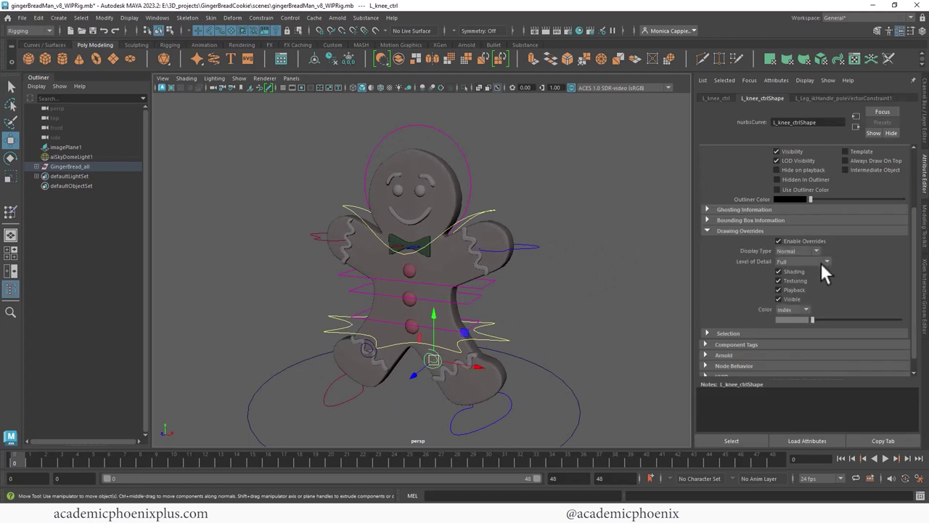
drag(810, 319, 828, 320)
click(368, 356)
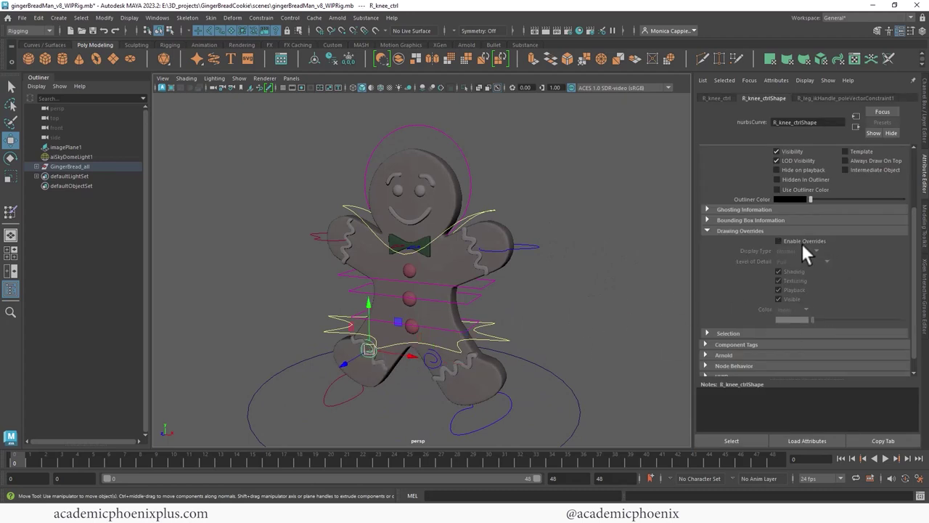
drag(810, 319, 820, 320)
Enable drawing overrides on both elbow controls, setting the left one's index color to blue and the right one's to red
alt+drag(682, 302, 494, 254)
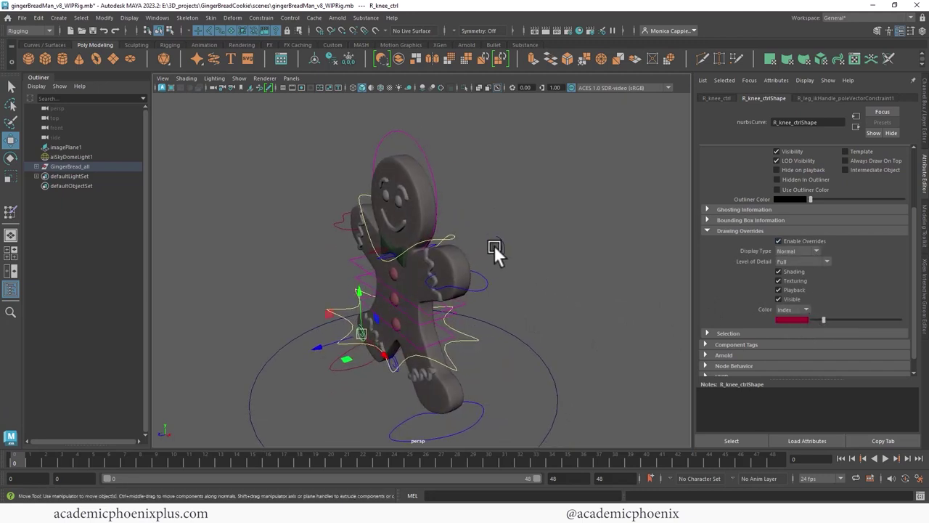
click(495, 252)
drag(812, 319, 828, 317)
alt+drag(617, 255, 460, 221)
click(468, 226)
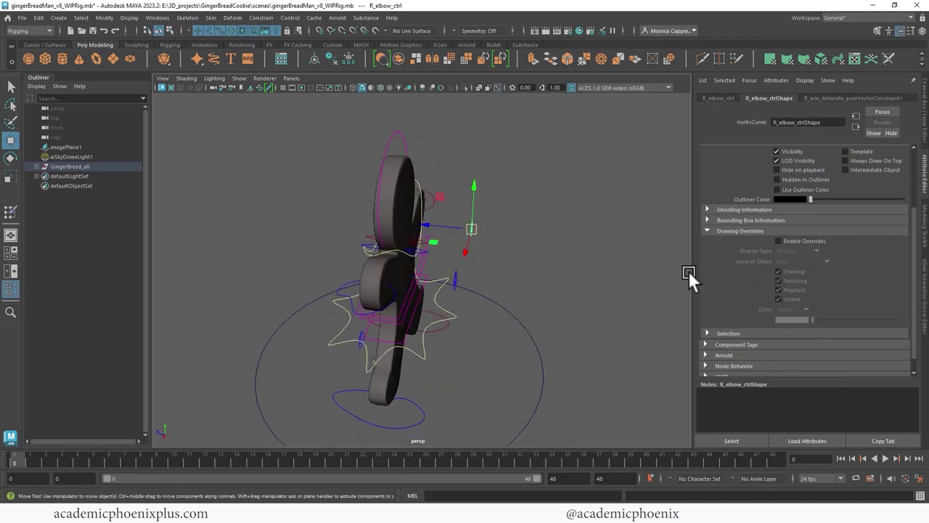
click(814, 242)
drag(814, 316, 823, 317)
click(574, 318)
Enable drawing overrides on the large ground circle control, Gingerbread_all_ctrl, and give it a dark green index color
key(bracketleft)
key(bracketleft)
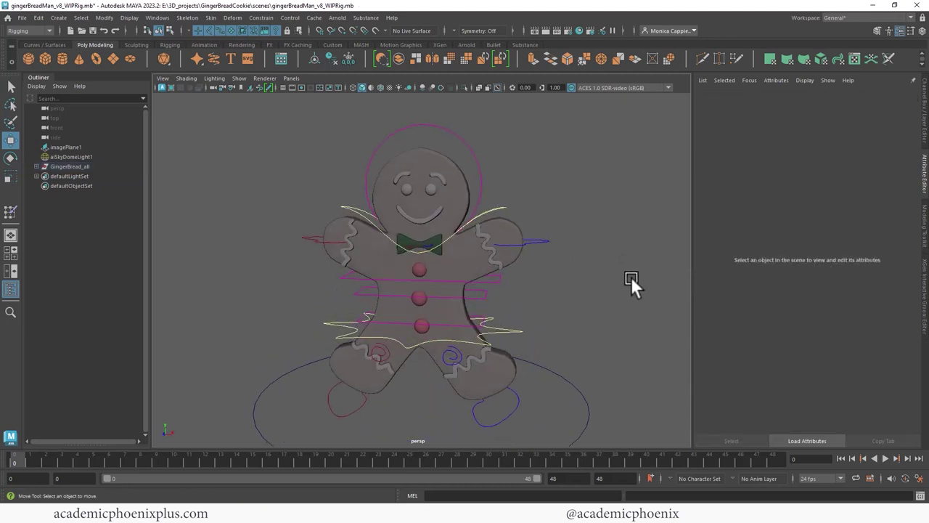
key(bracketleft)
key(bracketright)
alt+right_drag(535, 240, 623, 274)
alt+drag(623, 274, 578, 290)
key(bracketleft)
click(552, 361)
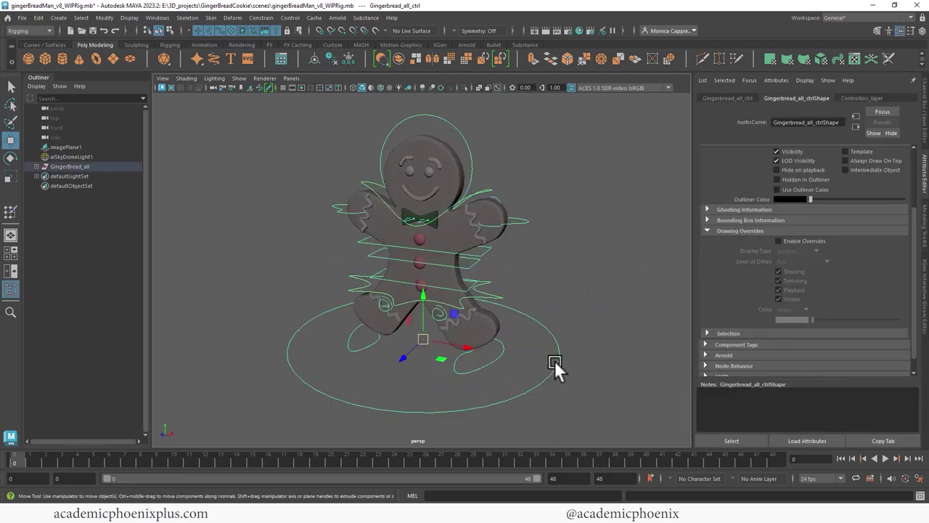
click(820, 242)
drag(811, 318, 831, 319)
click(586, 296)
scroll(552, 283, down, 3)
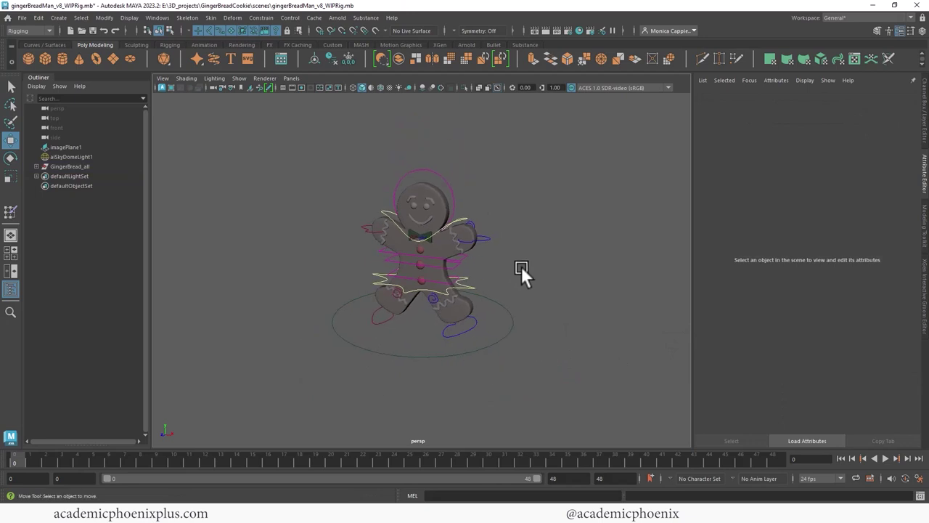
Set the override index color of the ground circle control to magenta
drag(487, 328, 500, 342)
drag(827, 317, 837, 319)
click(605, 331)
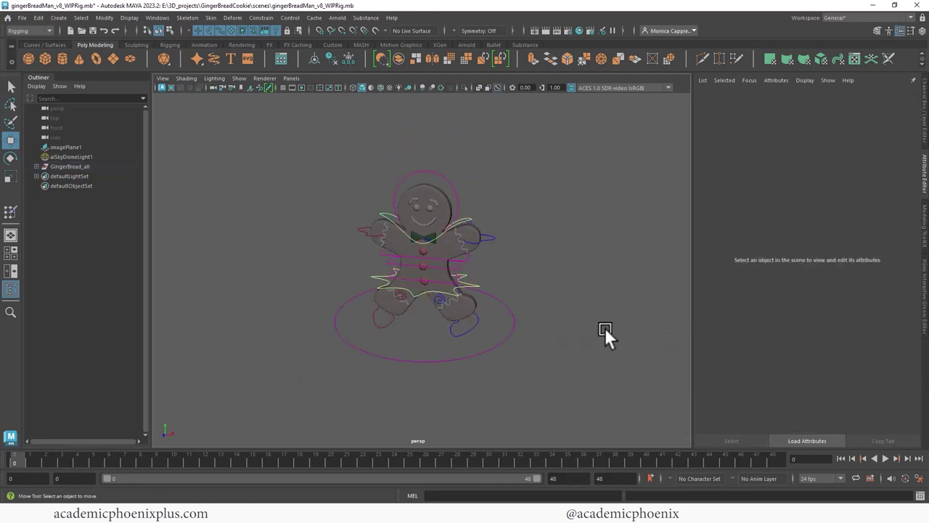
Switch the ground circle control's override color to RGB and pick bright green
click(510, 339)
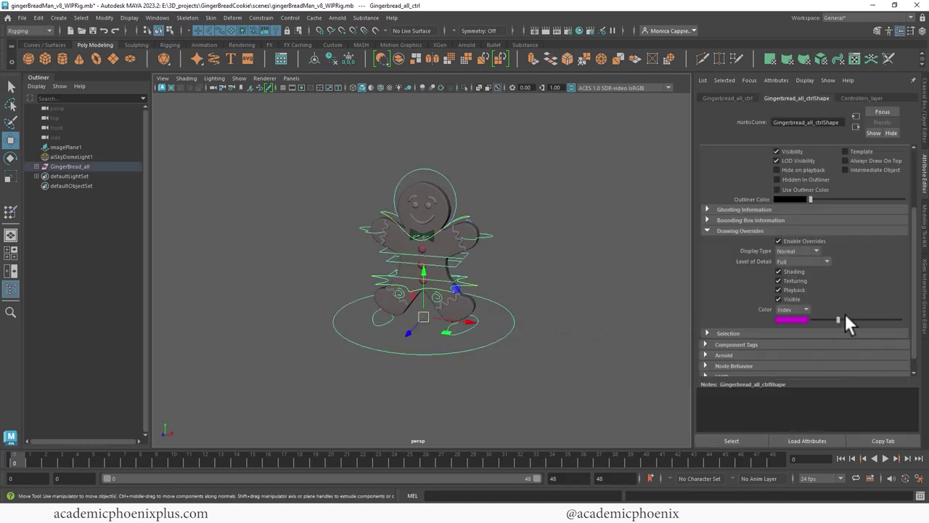
click(807, 310)
click(797, 326)
click(809, 320)
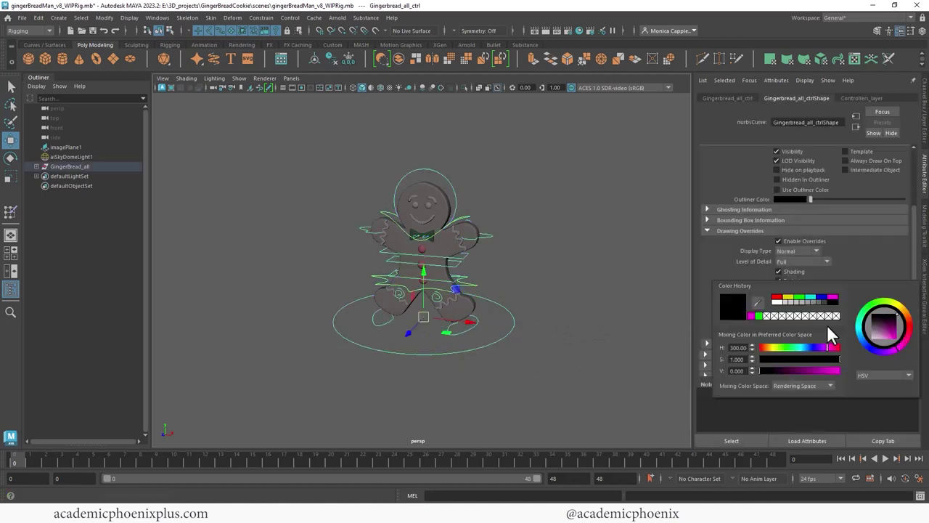
click(798, 298)
click(546, 323)
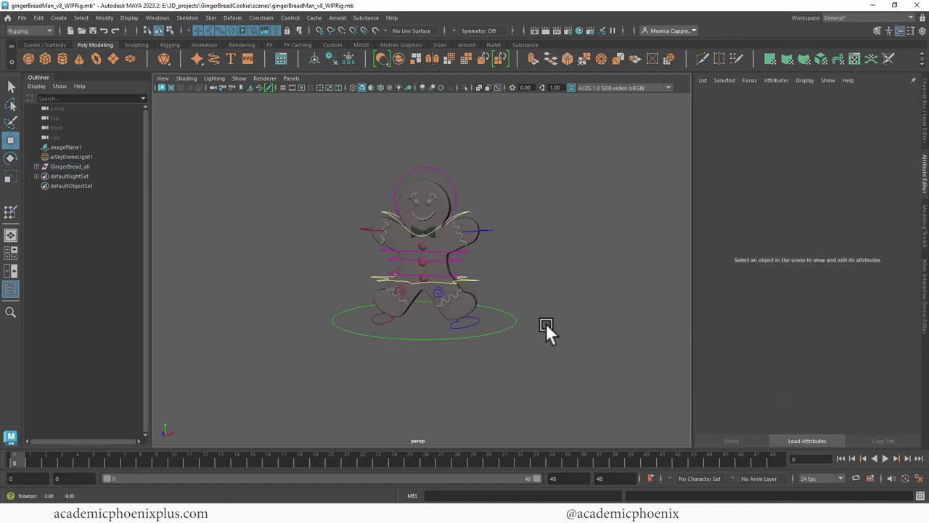
Shift the hue of the ground circle control's RGB override color to turquoise
click(506, 327)
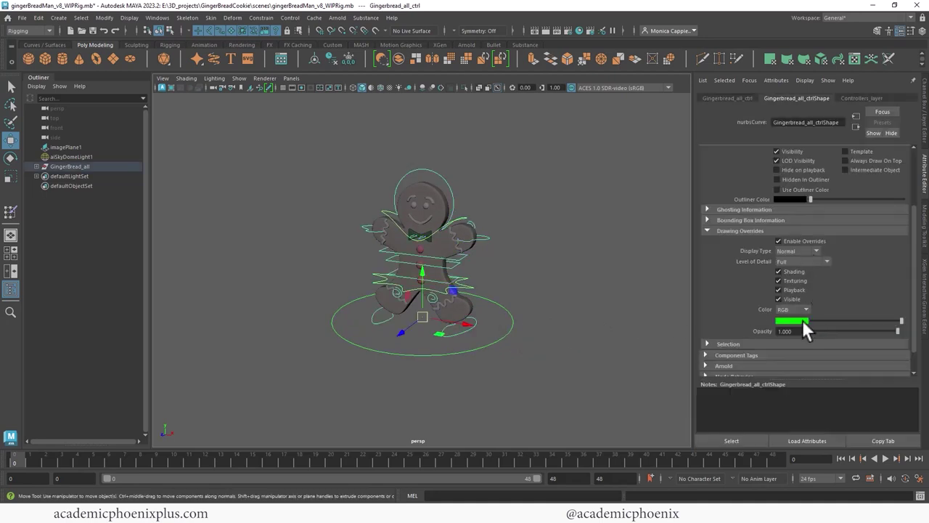
click(798, 321)
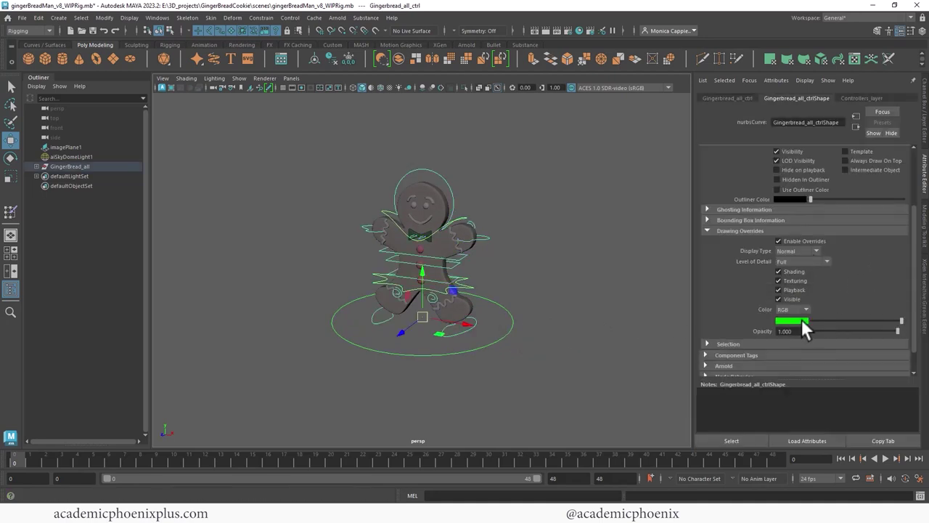
click(801, 320)
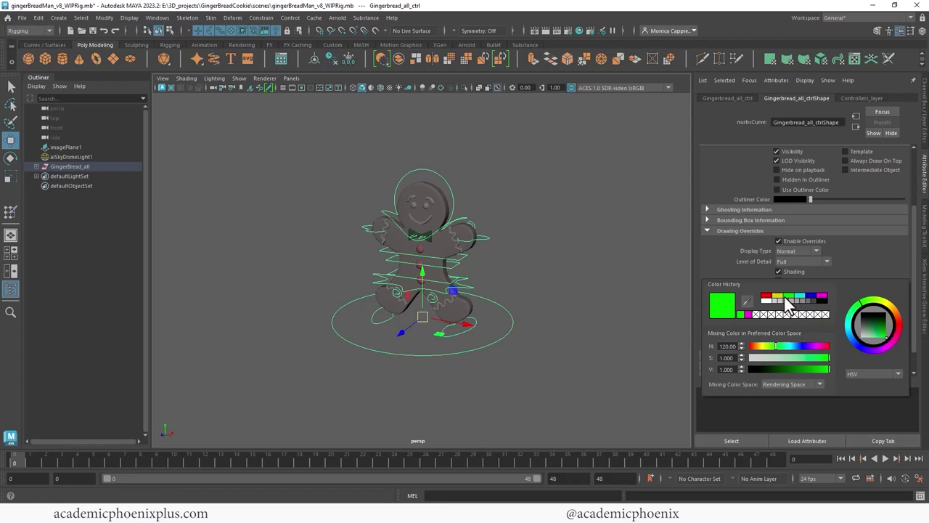
click(791, 343)
click(573, 292)
Inspect the color-coded controls around the gingerbread man from the front, back and above
alt+right_drag(571, 256, 657, 267)
alt+drag(657, 267, 607, 282)
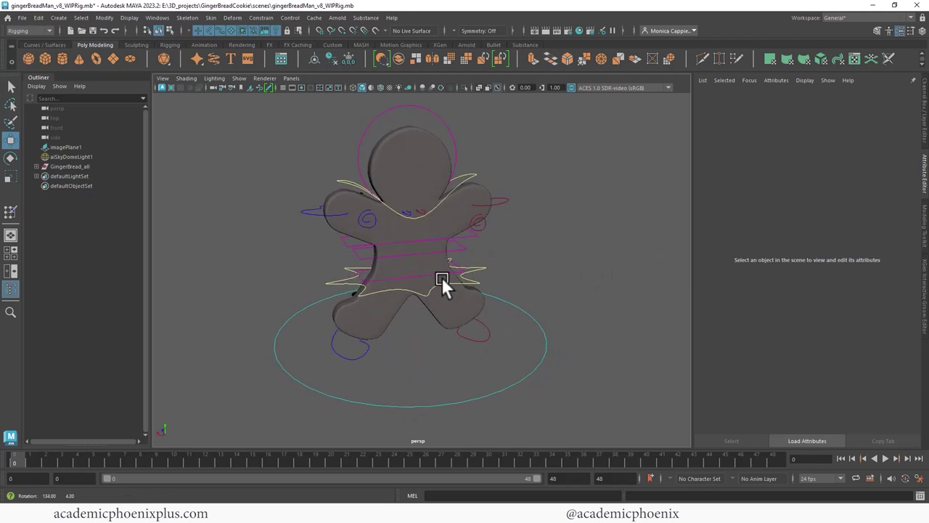
alt+right_drag(607, 281, 574, 274)
alt+drag(575, 274, 597, 292)
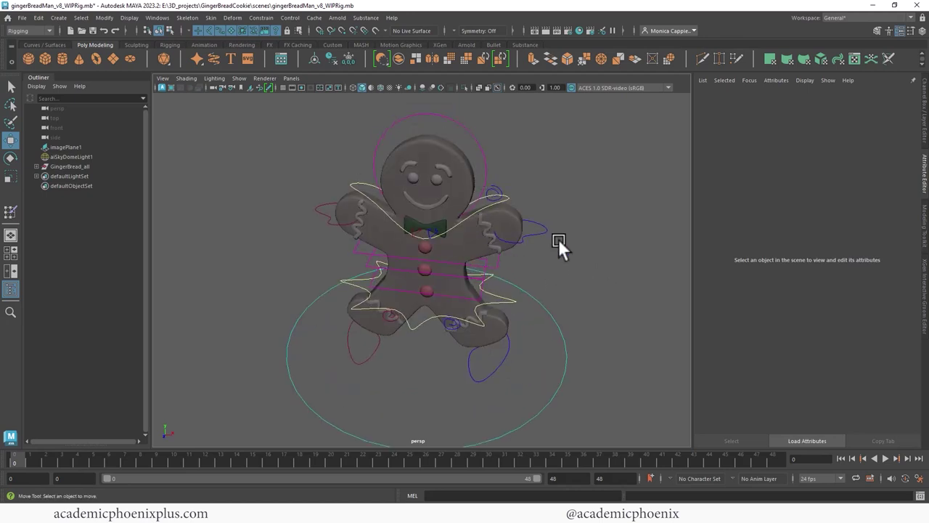
alt+drag(558, 239, 480, 181)
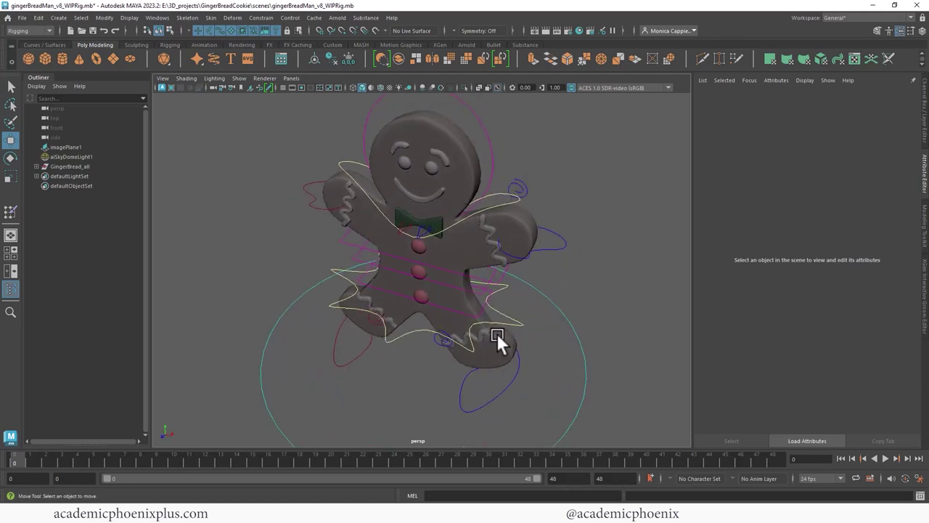
click(367, 291)
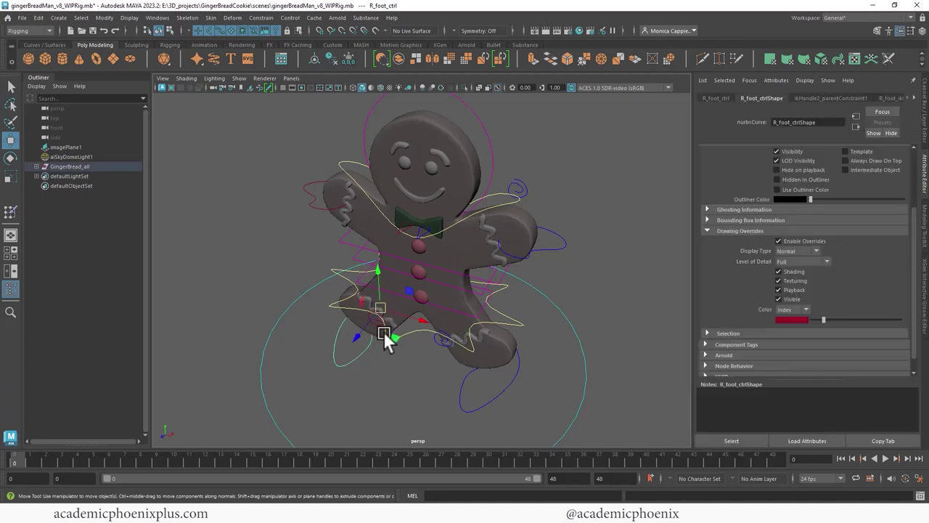
click(556, 318)
alt+drag(556, 318, 597, 312)
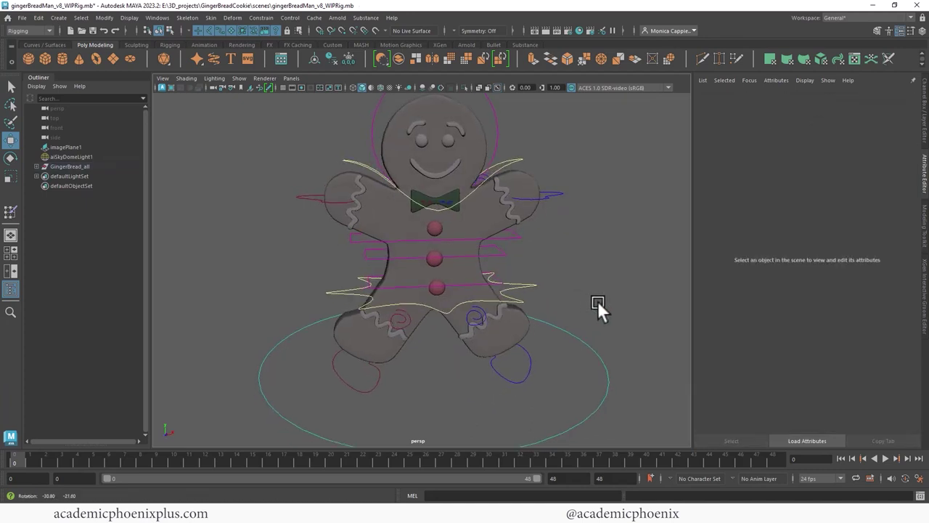
Test the rig by moving the pelvis control, and undo the move
click(482, 299)
drag(445, 297, 449, 285)
key(ctrl+z)
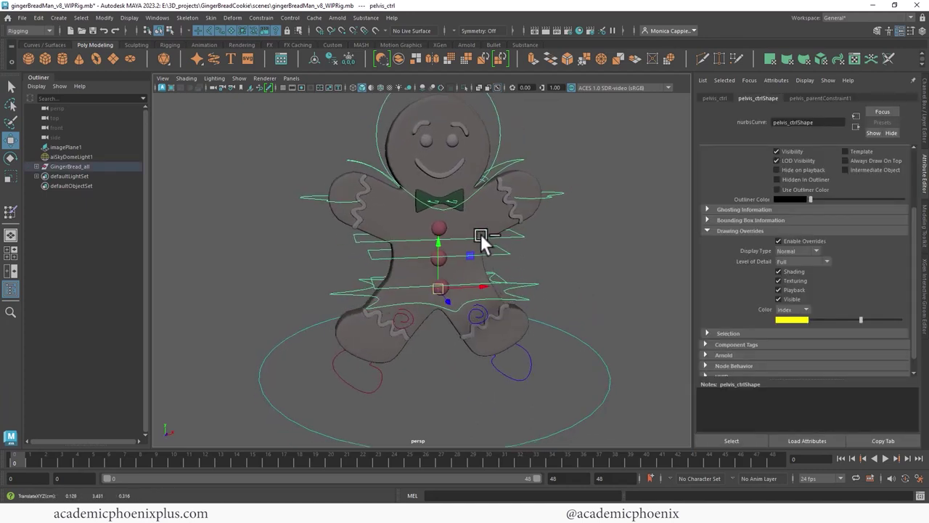
Test the upper body by rotating the shoulder control, undo the rotation and clear the selection
click(442, 201)
click(438, 198)
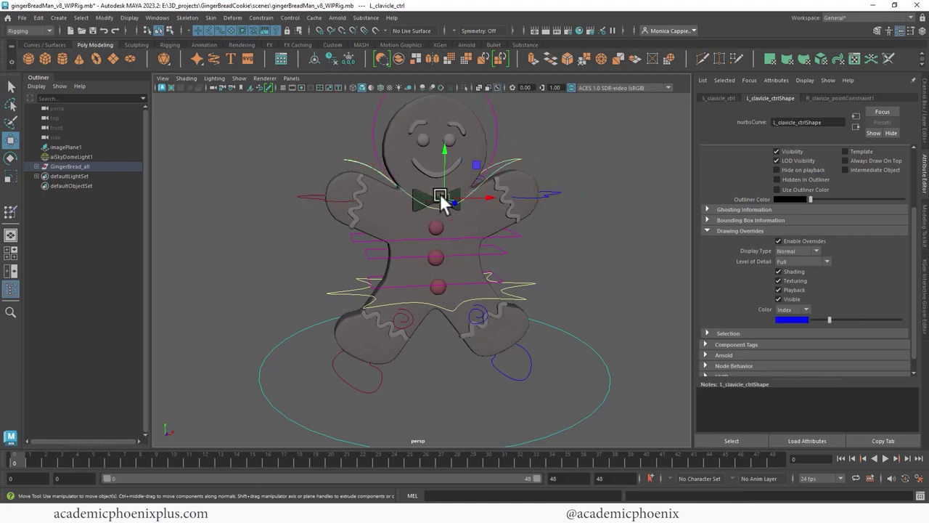
click(365, 165)
key(e)
drag(416, 191, 418, 180)
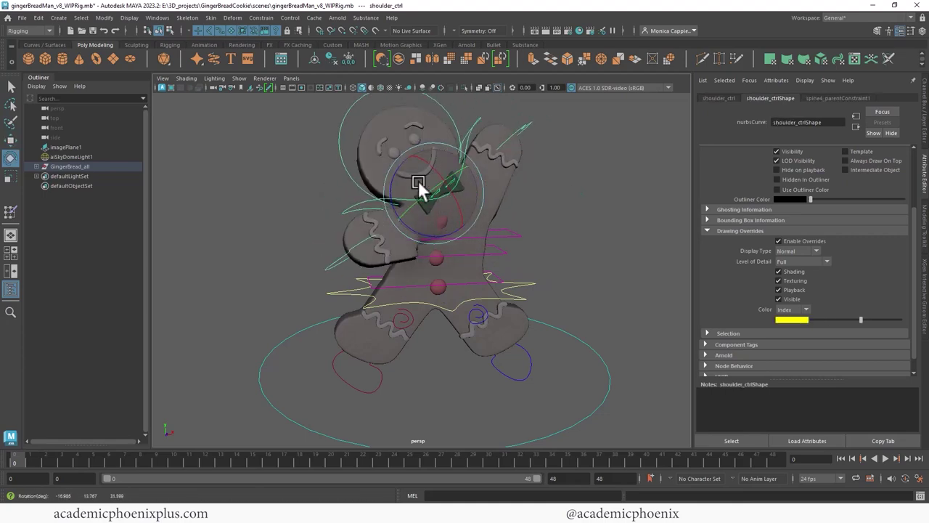
key(ctrl+z)
click(623, 261)
Delete the reference_layer display layer and the gingerbread reference image plane from the scene
alt+drag(623, 262, 553, 226)
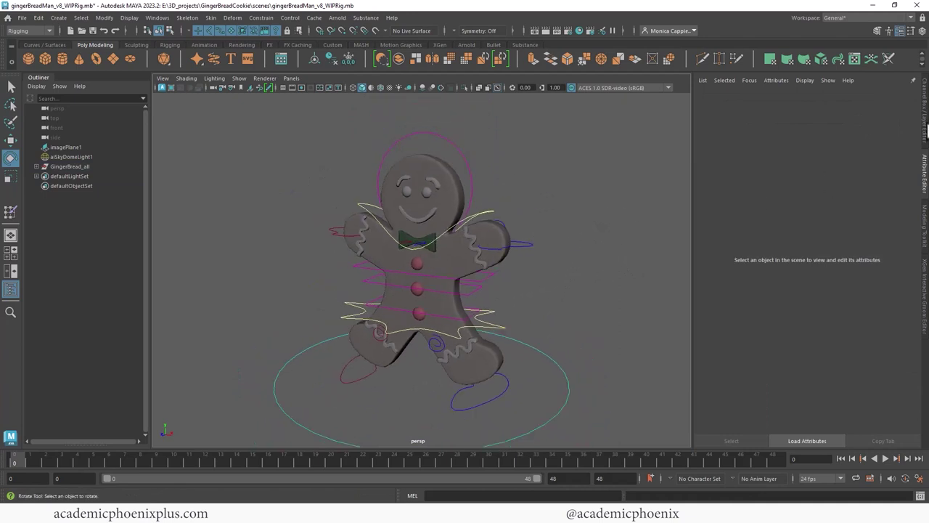
click(925, 131)
right_click(861, 372)
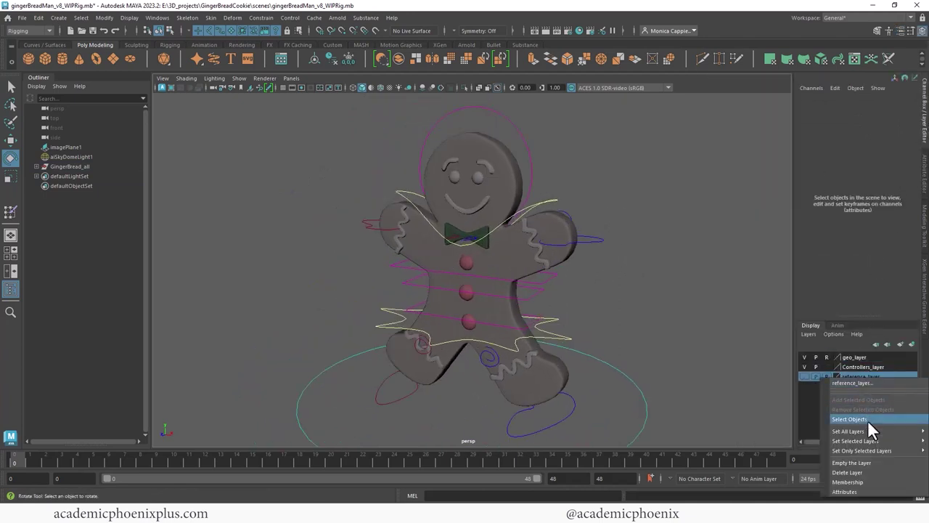
click(865, 477)
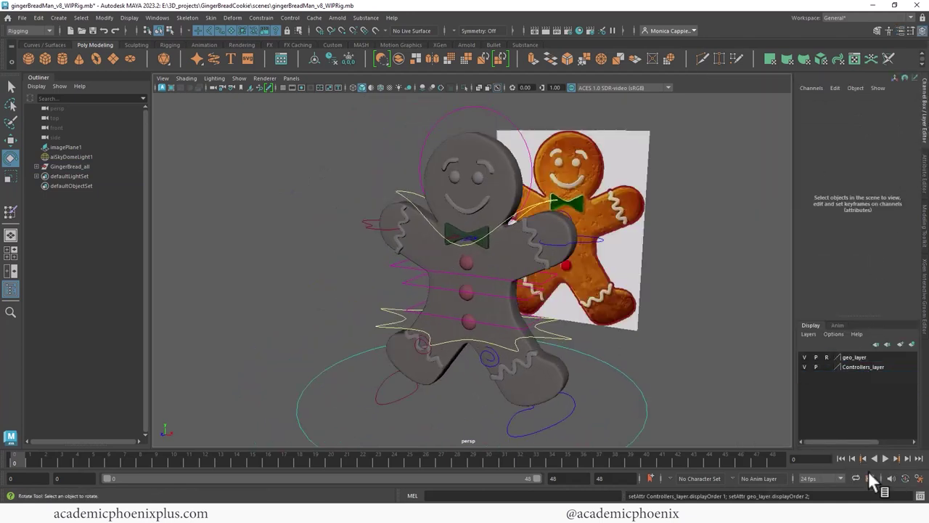
click(637, 179)
key(Delete)
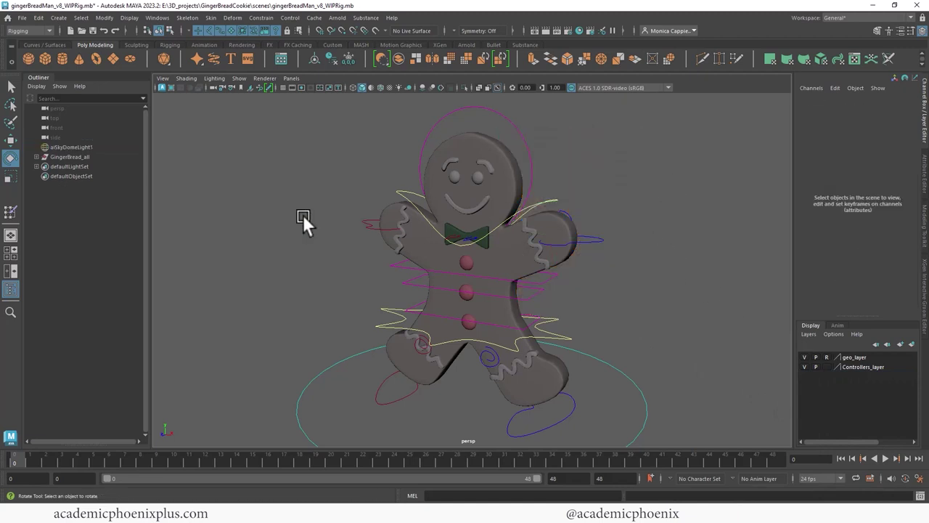
Select the sky dome light and save the scene as a new version named gingerBreadMan_v9_RigDone.mb
click(79, 147)
alt+drag(299, 255, 644, 268)
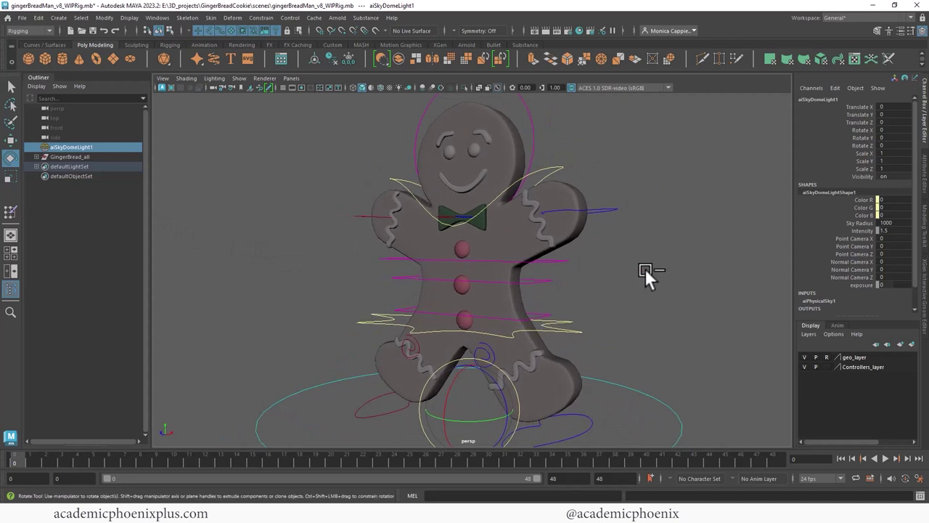
click(23, 17)
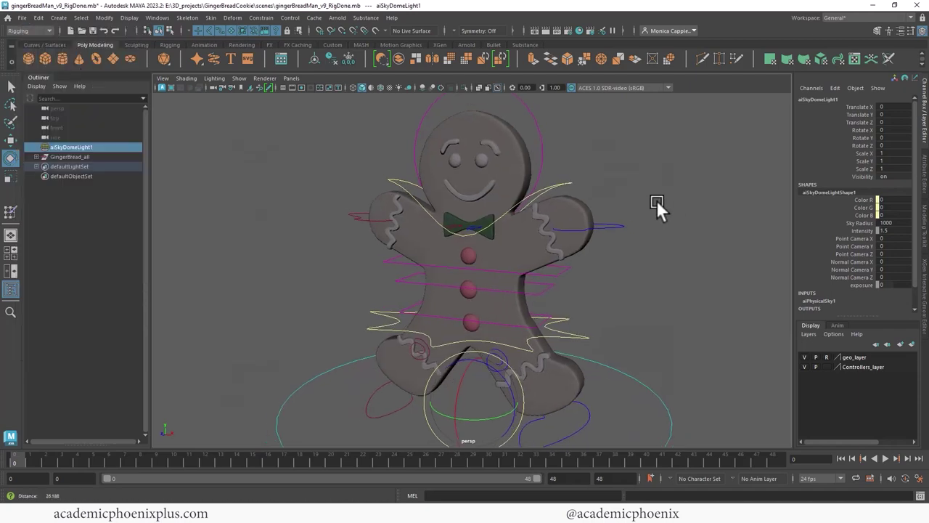
Test the character's left hand control by rotating it and moving it outward, undoing each change
alt+drag(656, 199, 576, 213)
click(581, 234)
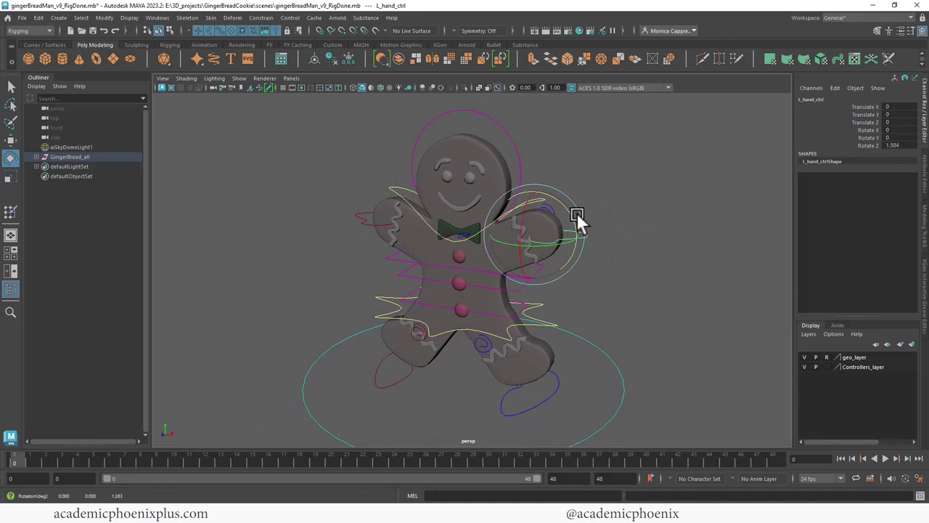
key(ctrl+z)
key(w)
drag(533, 239, 595, 228)
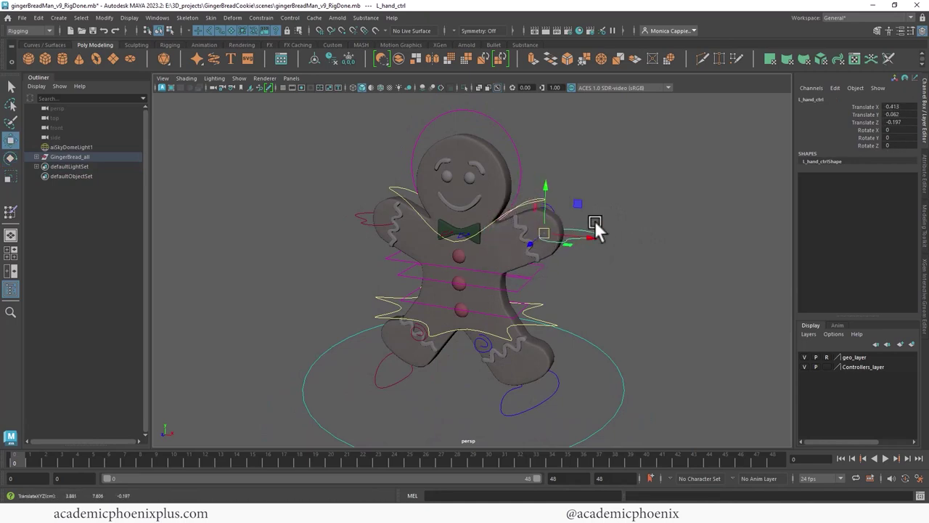
key(ctrl+z)
mouse_move(656, 218)
alt+mouse_down()
mouse_move(452, 228)
mouse_move(601, 228)
mouse_move(652, 217)
alt+mouse_up()
alt+right_drag(637, 205, 679, 200)
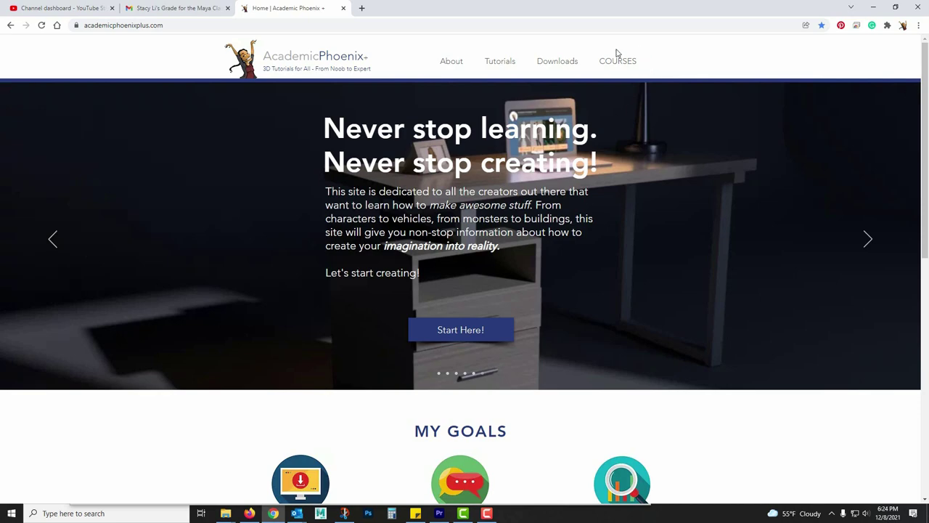
On the Academic Phoenix Plus website in Chrome, open the courses list and examine the Maya Beginner still life course page
click(620, 62)
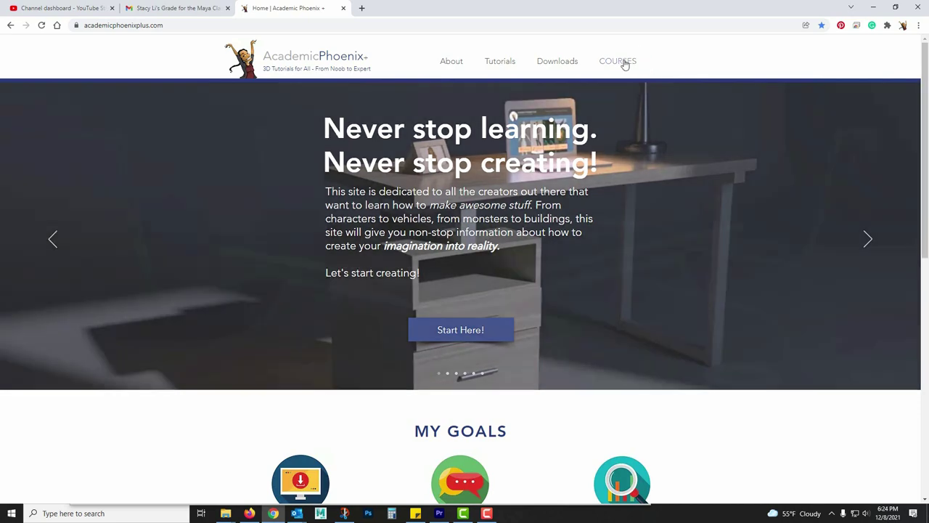
scroll(798, 218, down, 1)
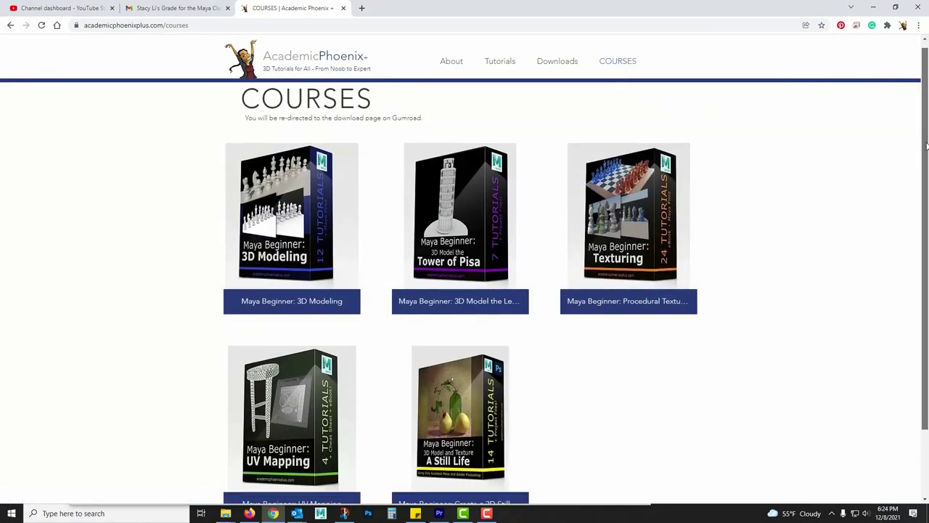
click(473, 392)
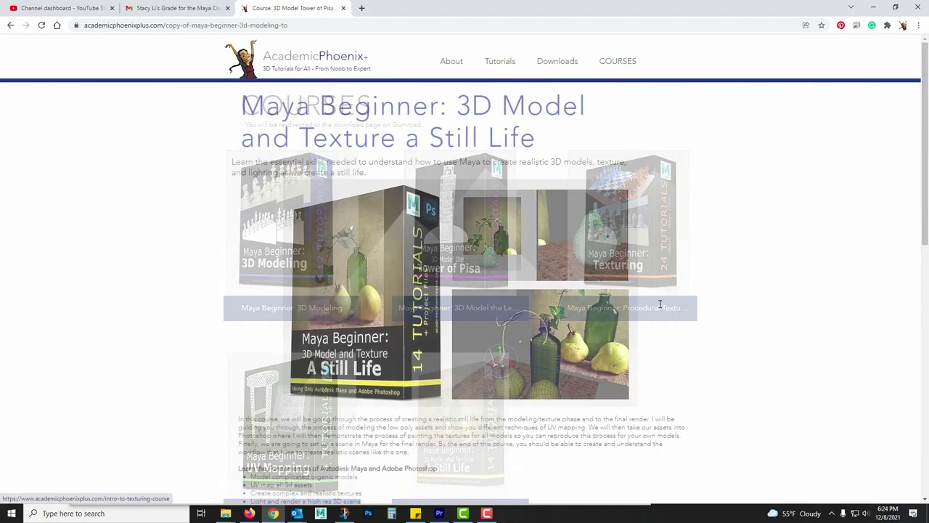
scroll(919, 191, down, 1)
scroll(919, 190, down, 6)
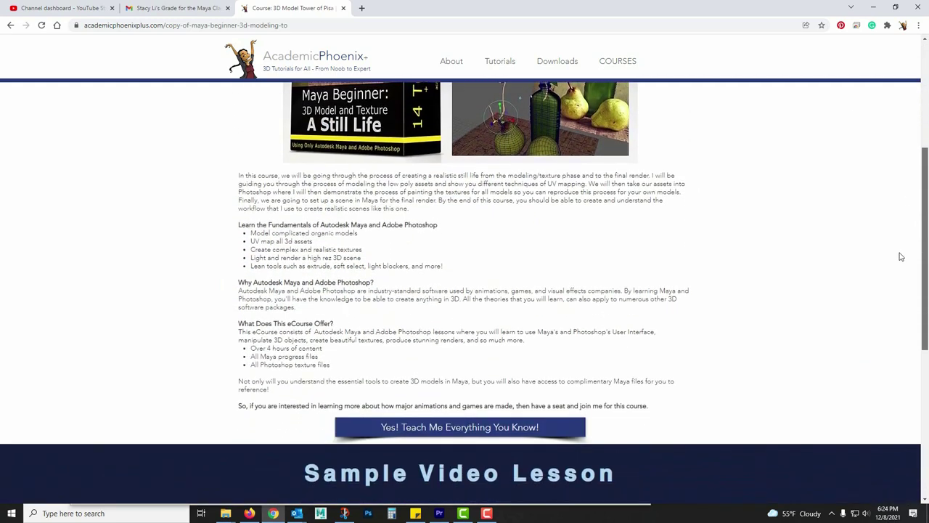
scroll(889, 347, up, 8)
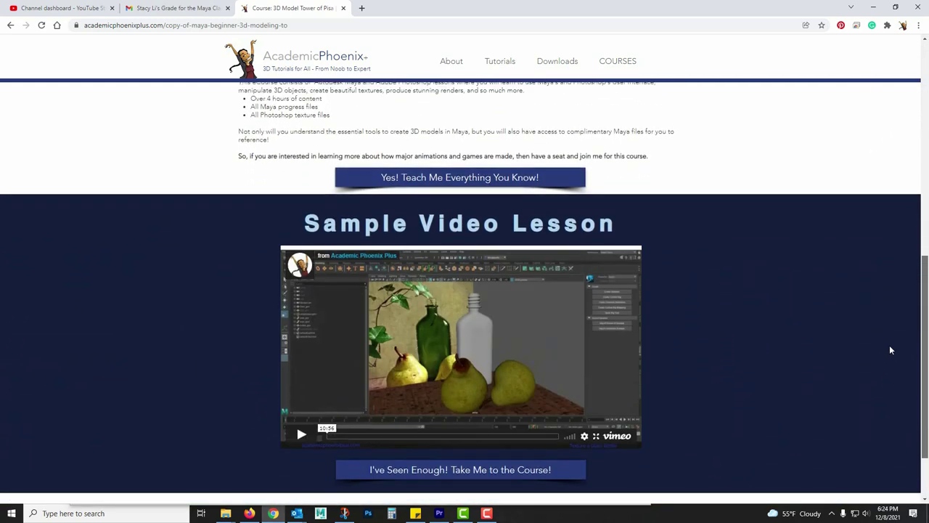